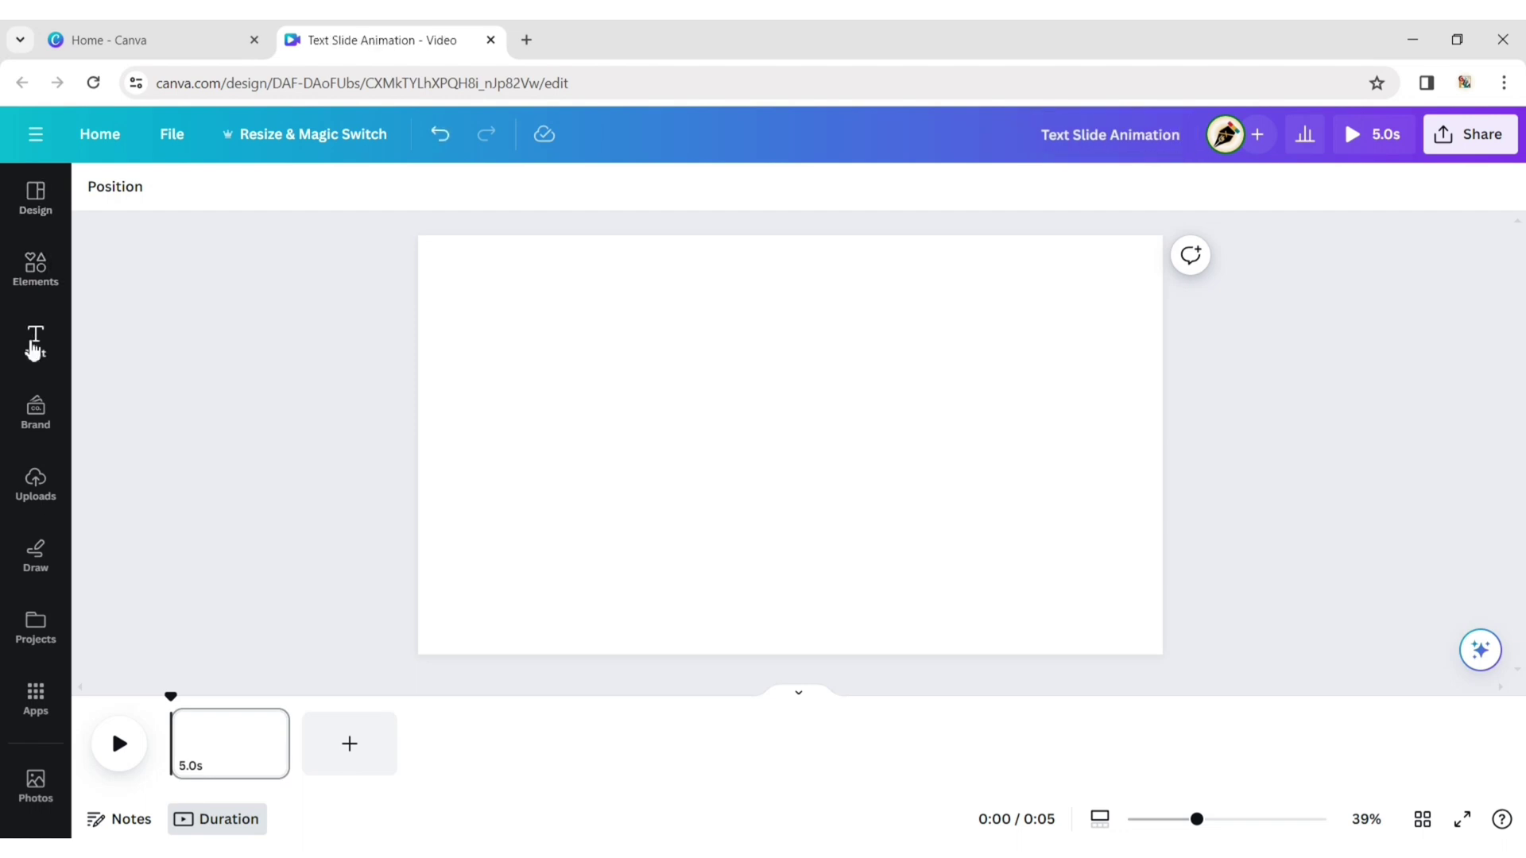
Add a heading text box, enlarge it to font size 129, and type 'Vibe'.
{"action": "left_click", "coordinate": [31, 344]}
{"action": "left_click", "coordinate": [199, 346]}
{"action": "left_click", "coordinate": [436, 505]}
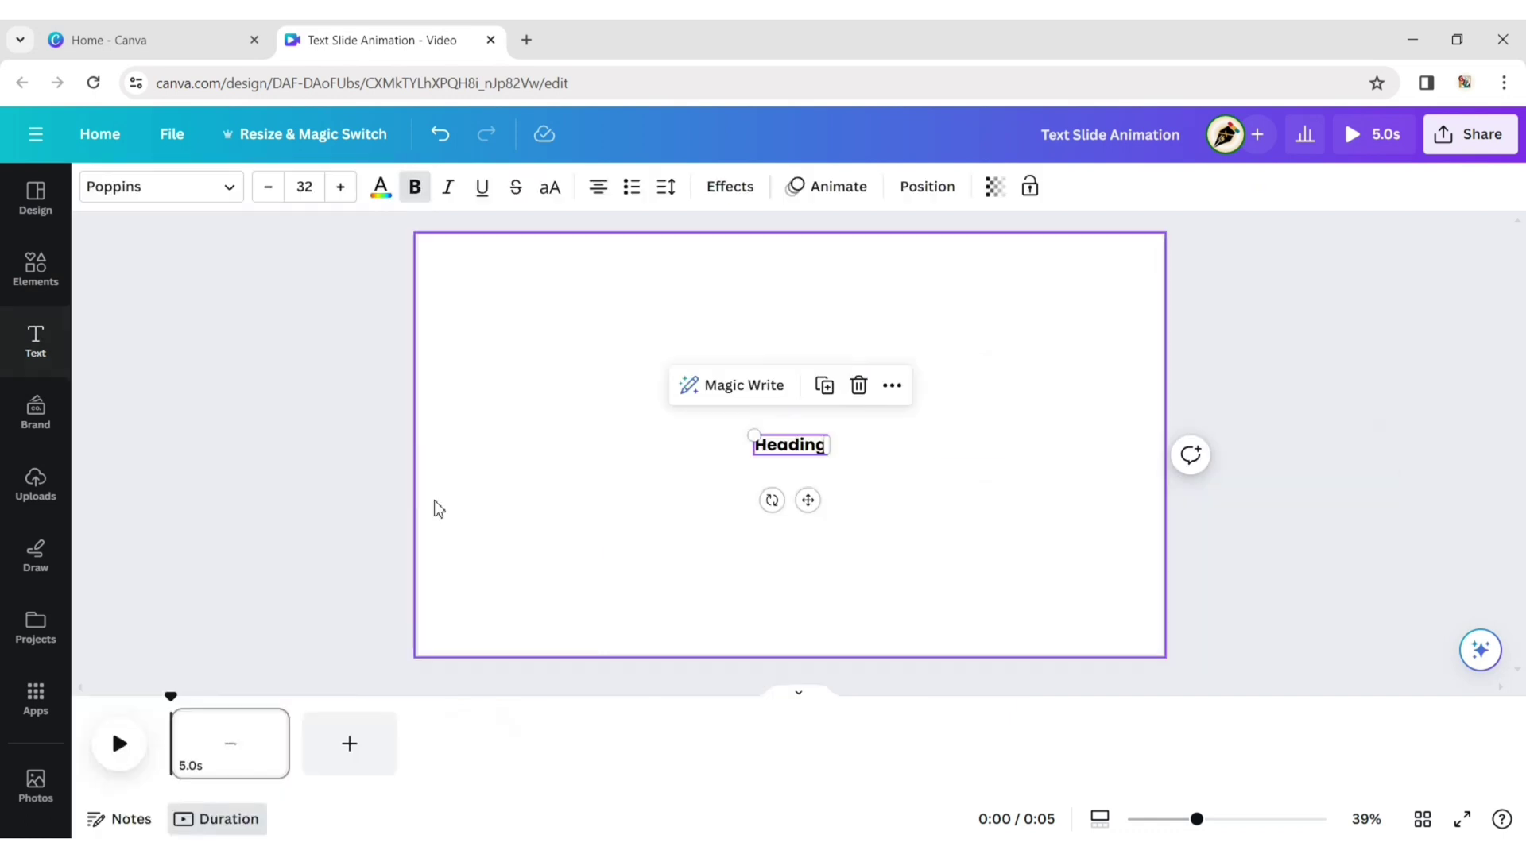
{"action": "left_click_drag", "start_coordinate": [750, 435], "coordinate": [536, 376]}
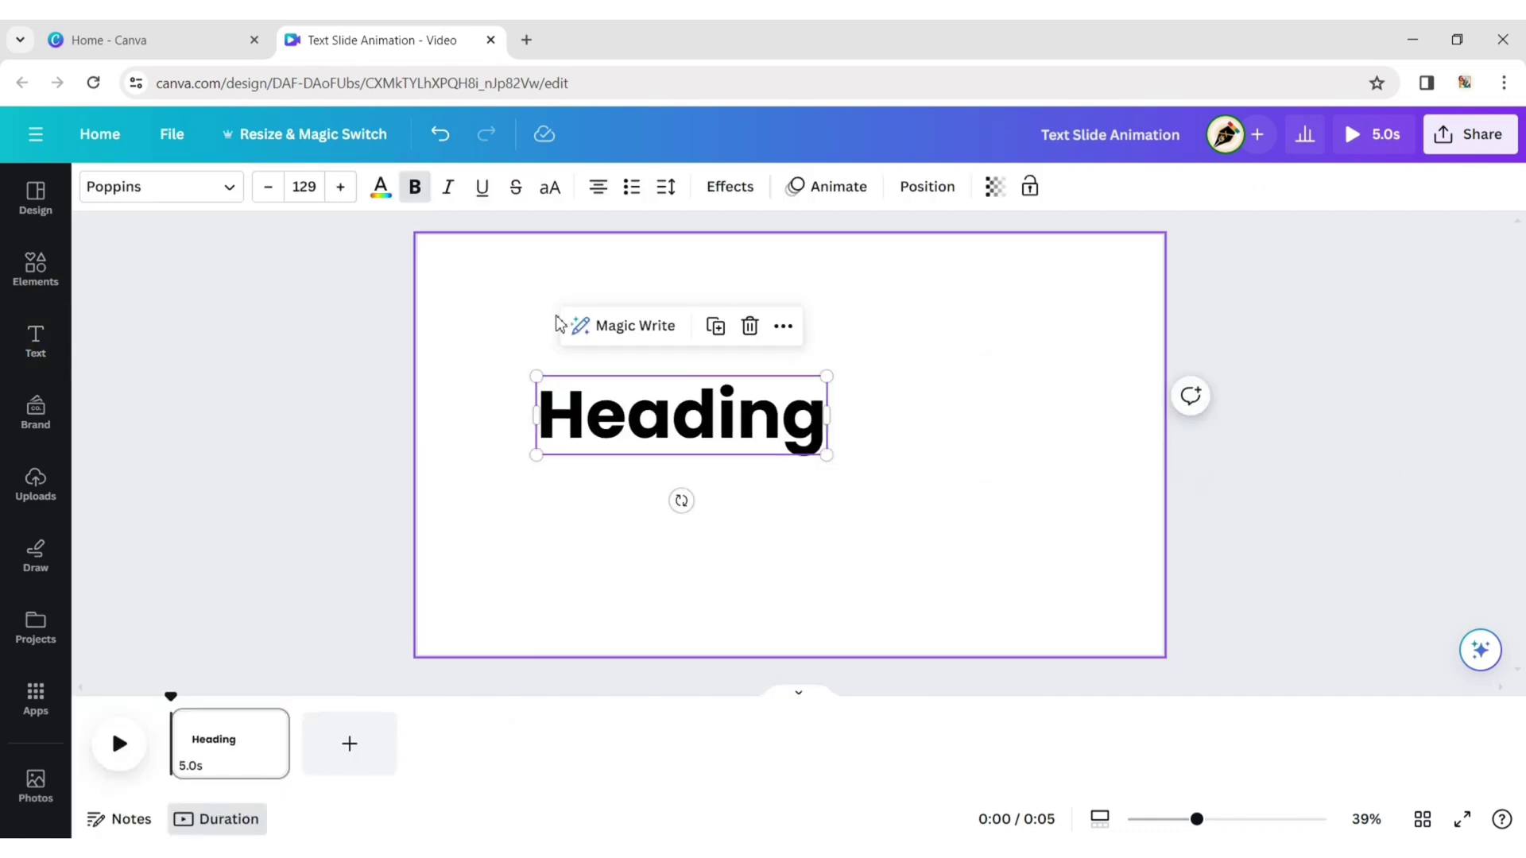
{"action": "key", "text": "Return"}
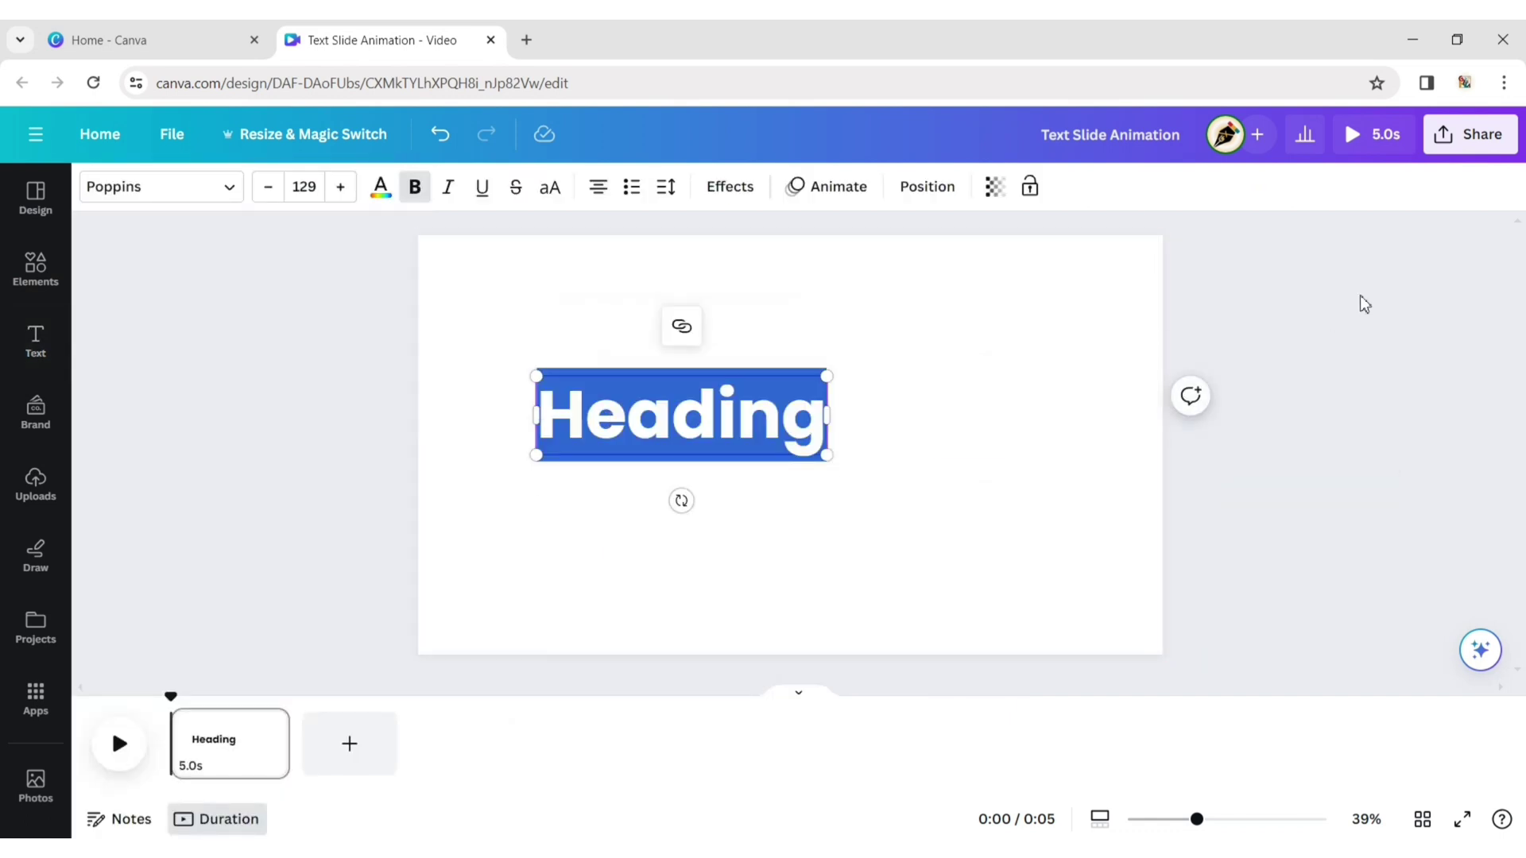
{"action": "key", "text": "BackSpace"}
{"action": "type", "text": "V"}
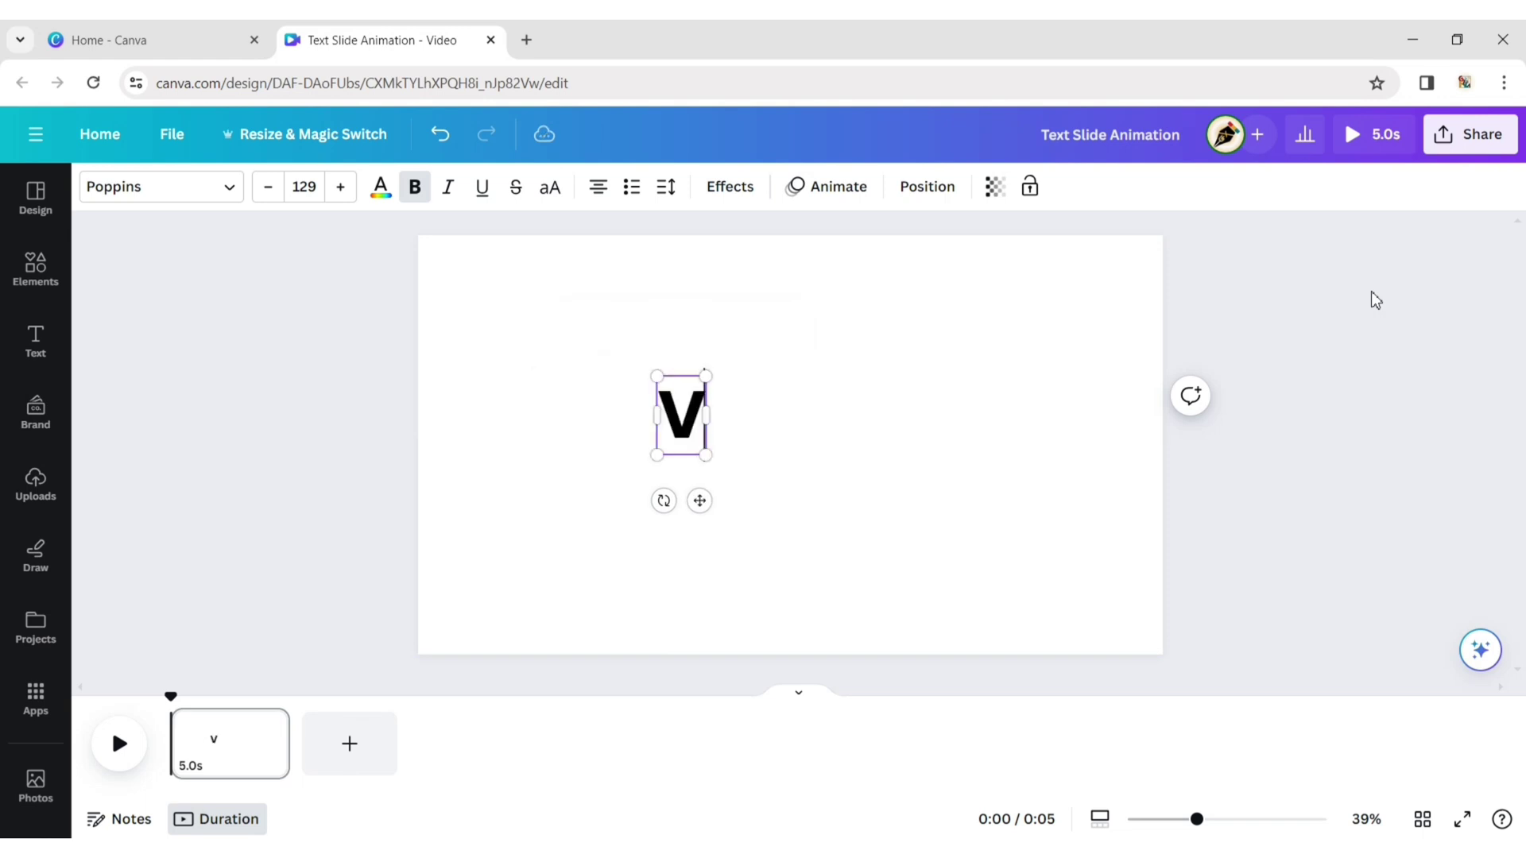
{"action": "type", "text": "ibe"}
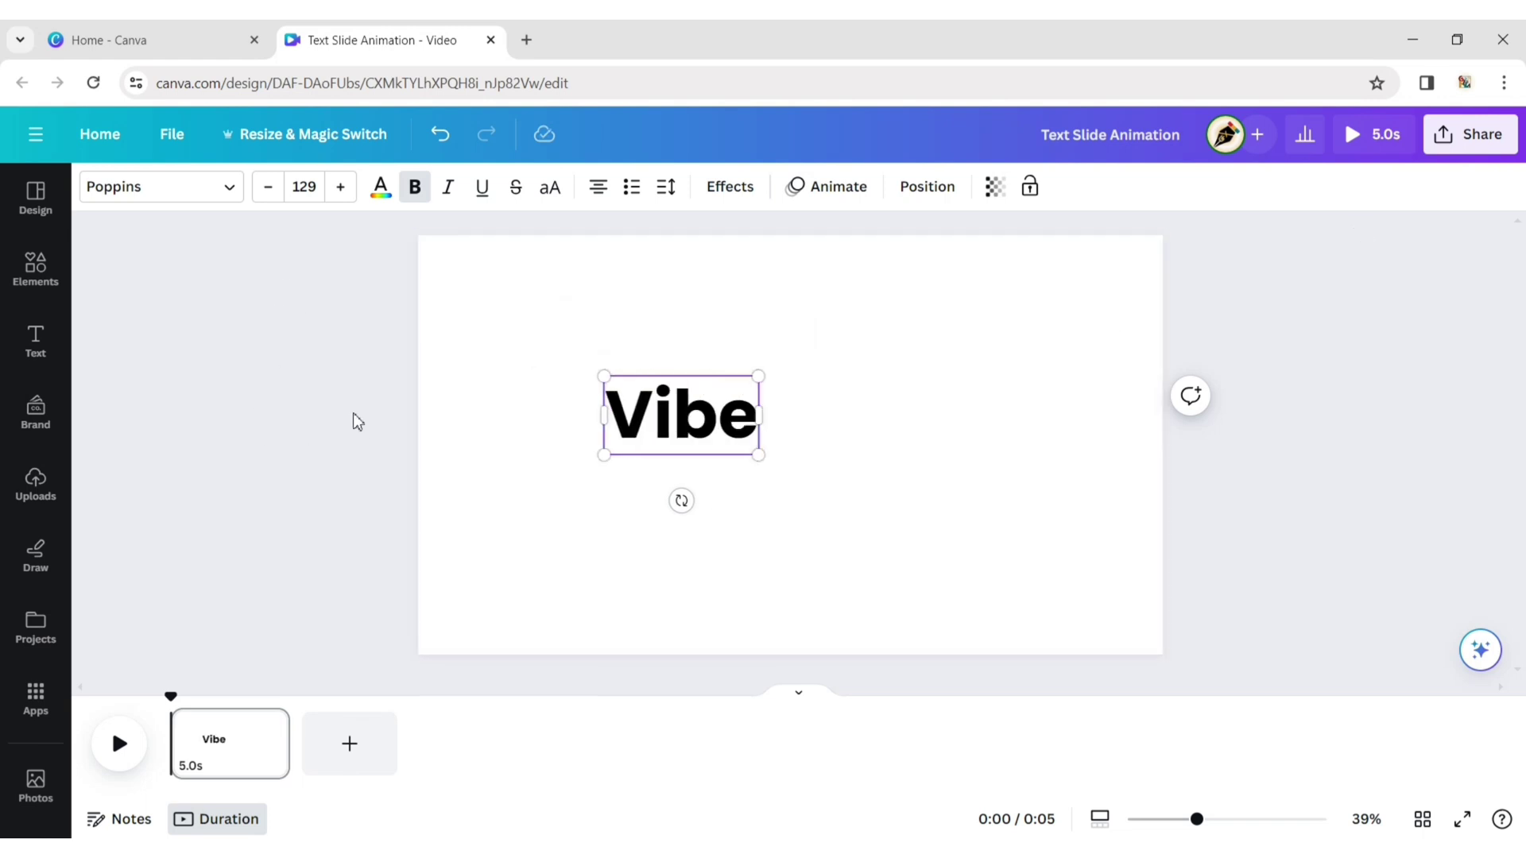
Apply the Horizon font, enlarge VIBE to size 206, and centre it horizontally on the page.
{"action": "left_click", "coordinate": [229, 195]}
{"action": "left_click", "coordinate": [240, 588]}
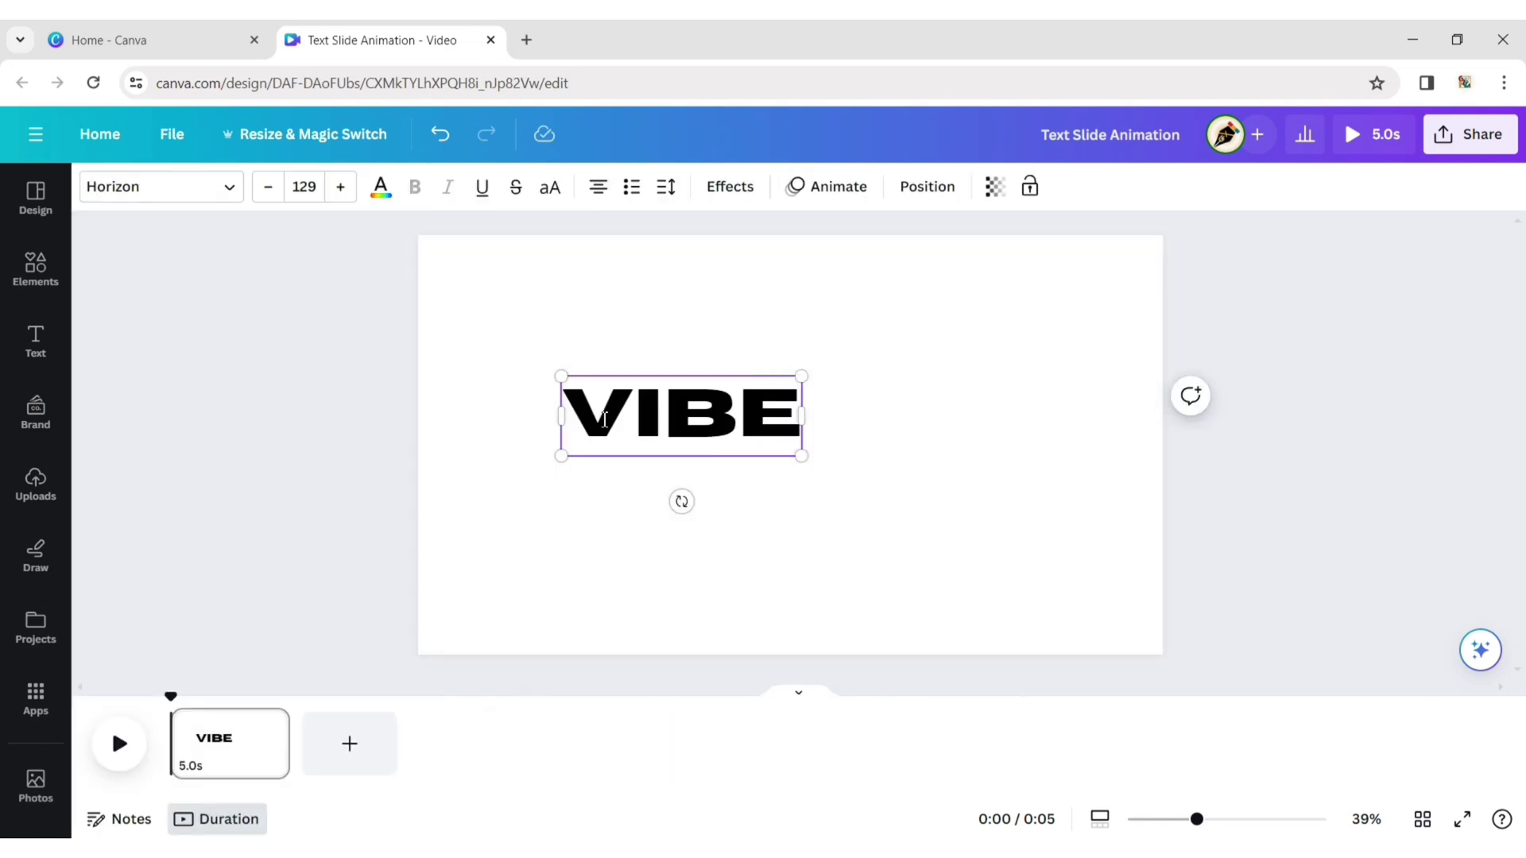
{"action": "left_click_drag", "start_coordinate": [562, 375], "coordinate": [418, 329]}
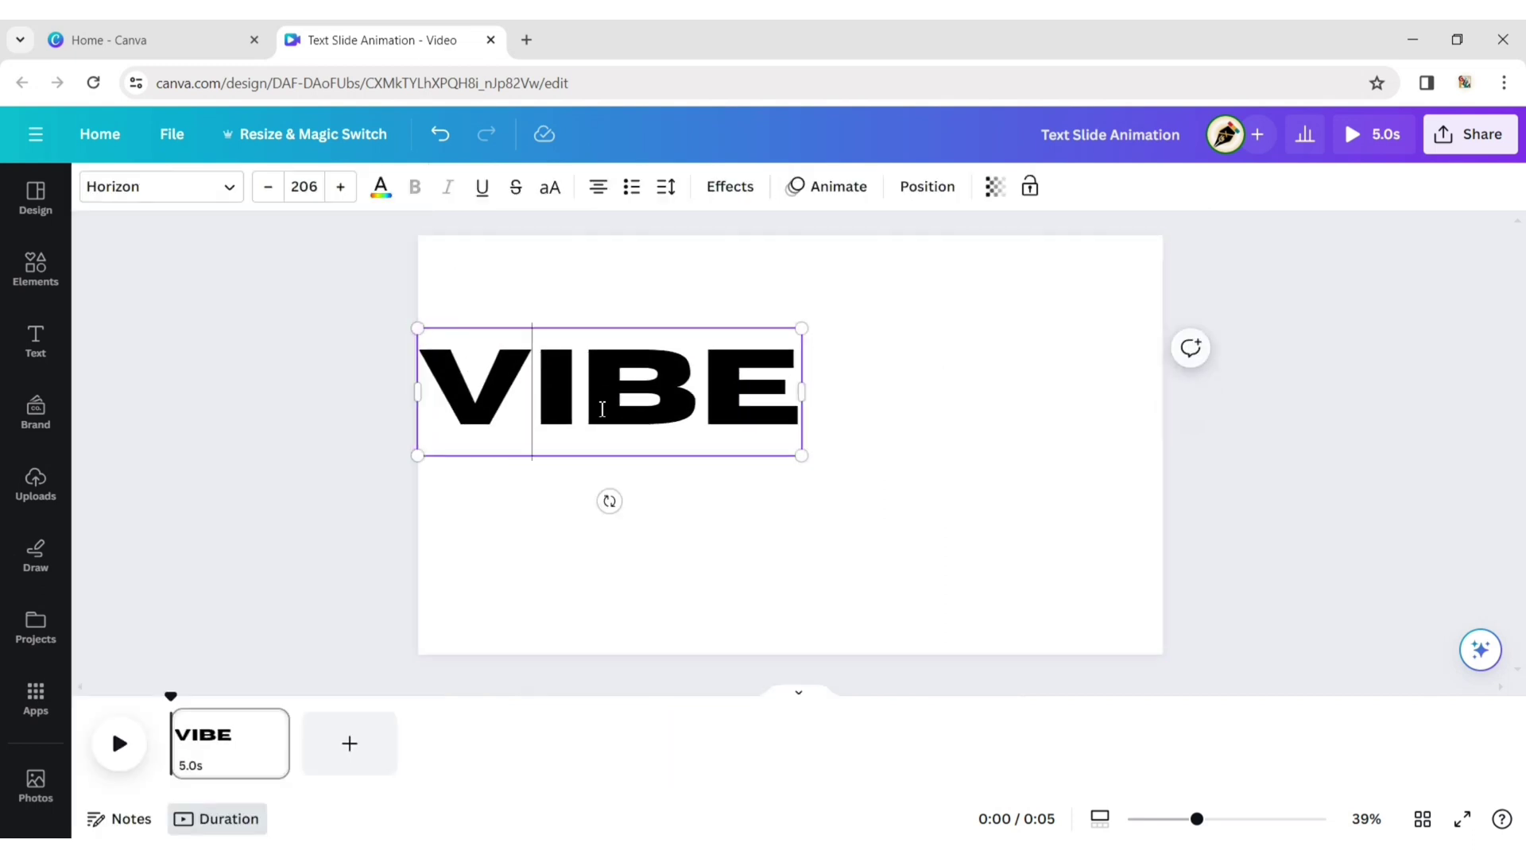
{"action": "left_click", "coordinate": [1011, 443]}
{"action": "left_click_drag", "start_coordinate": [672, 407], "coordinate": [784, 432]}
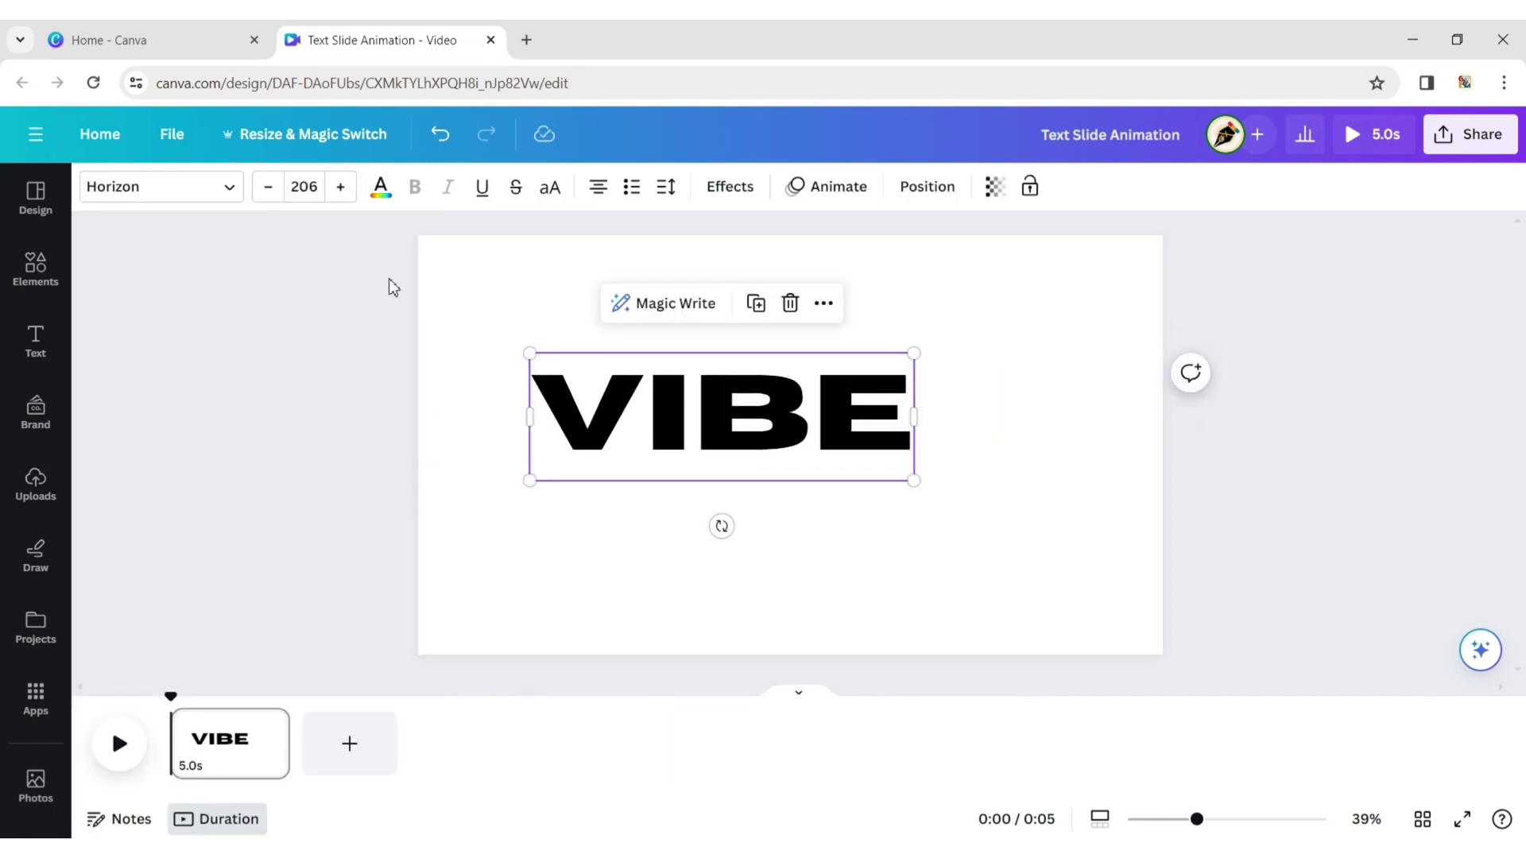
{"action": "left_click_drag", "start_coordinate": [689, 405], "coordinate": [757, 433]}
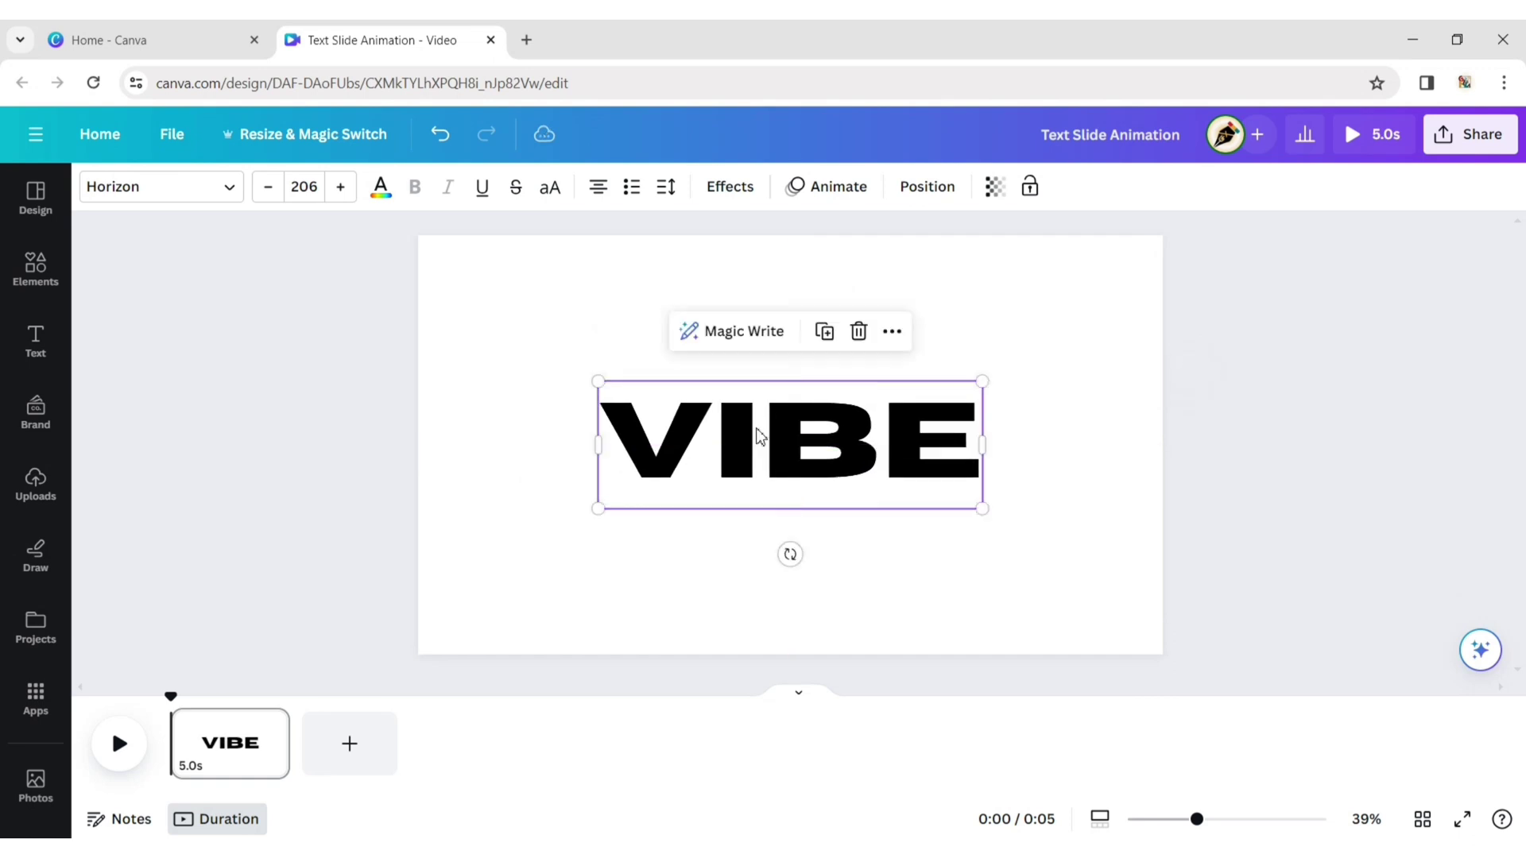
{"action": "left_click", "coordinate": [55, 263]}
Add an orange square shape and stretch it to cover most of the page.
{"action": "left_click", "coordinate": [129, 499]}
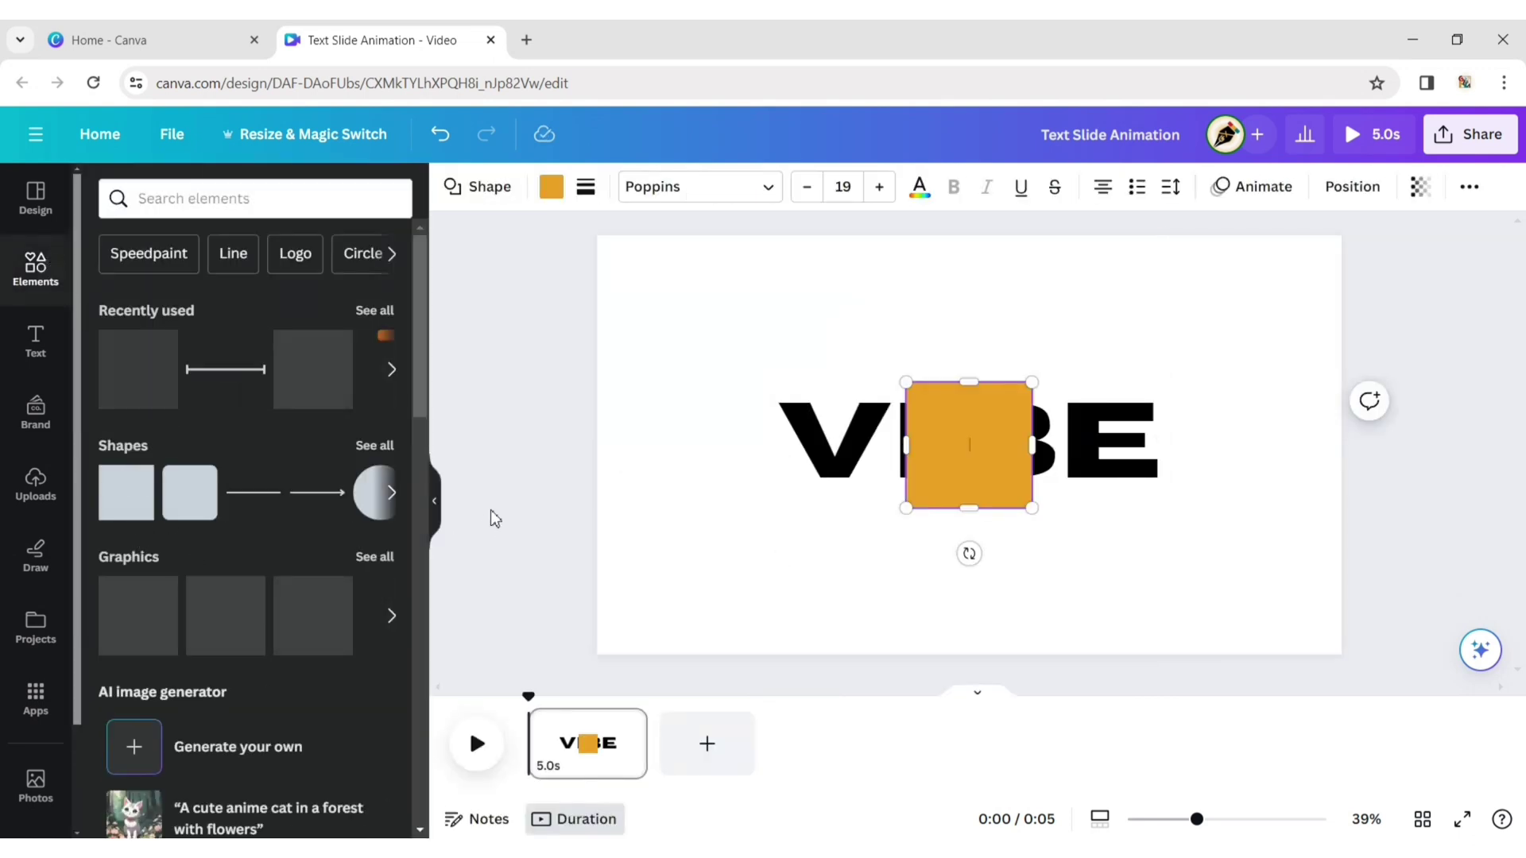
{"action": "left_click", "coordinate": [434, 501]}
{"action": "key", "text": "Escape"}
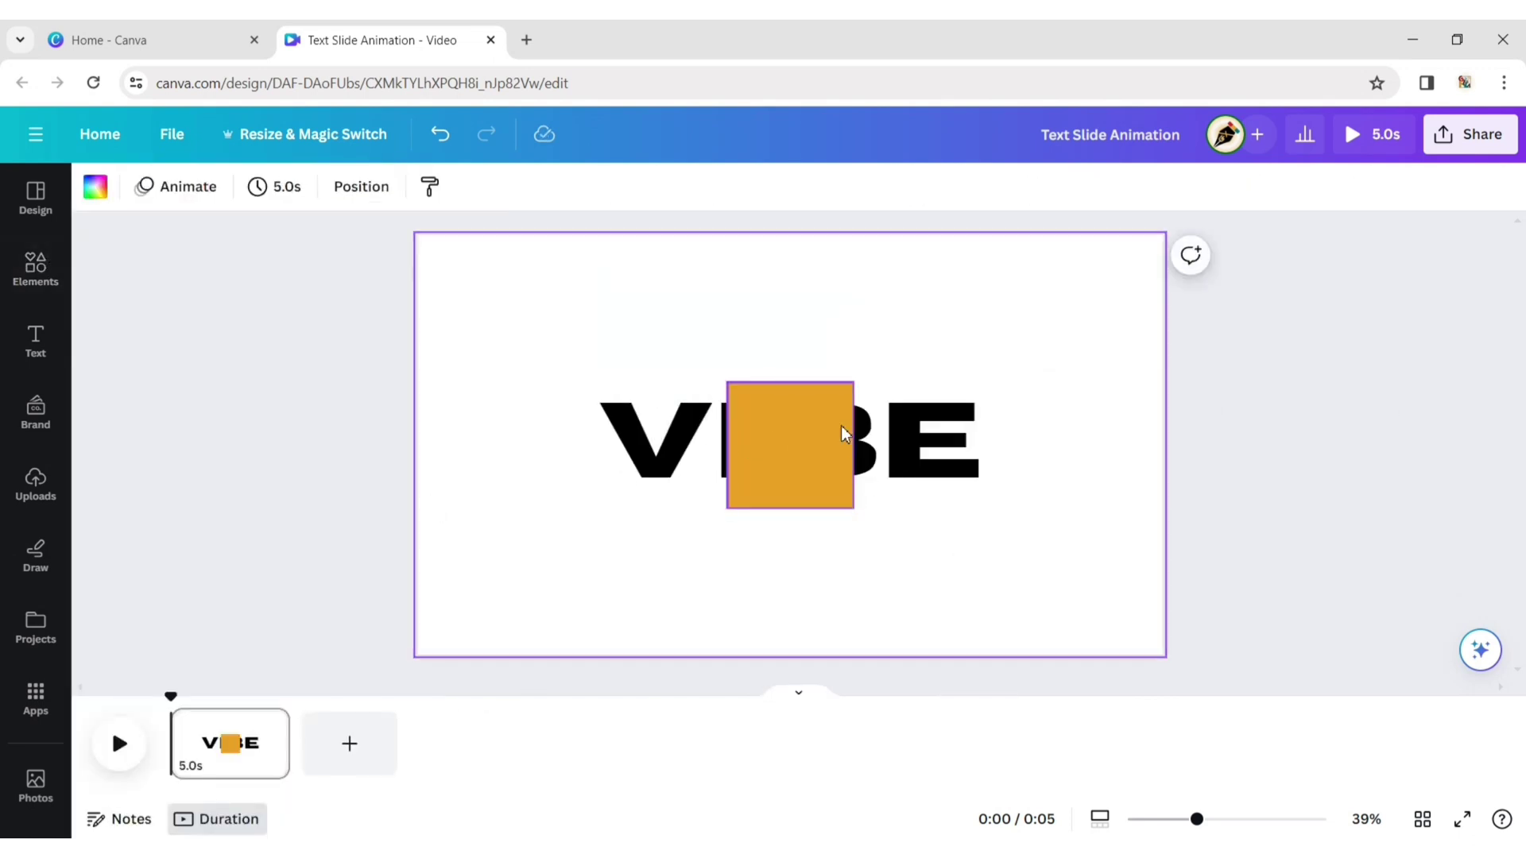
{"action": "left_click_drag", "start_coordinate": [787, 443], "coordinate": [1133, 347]}
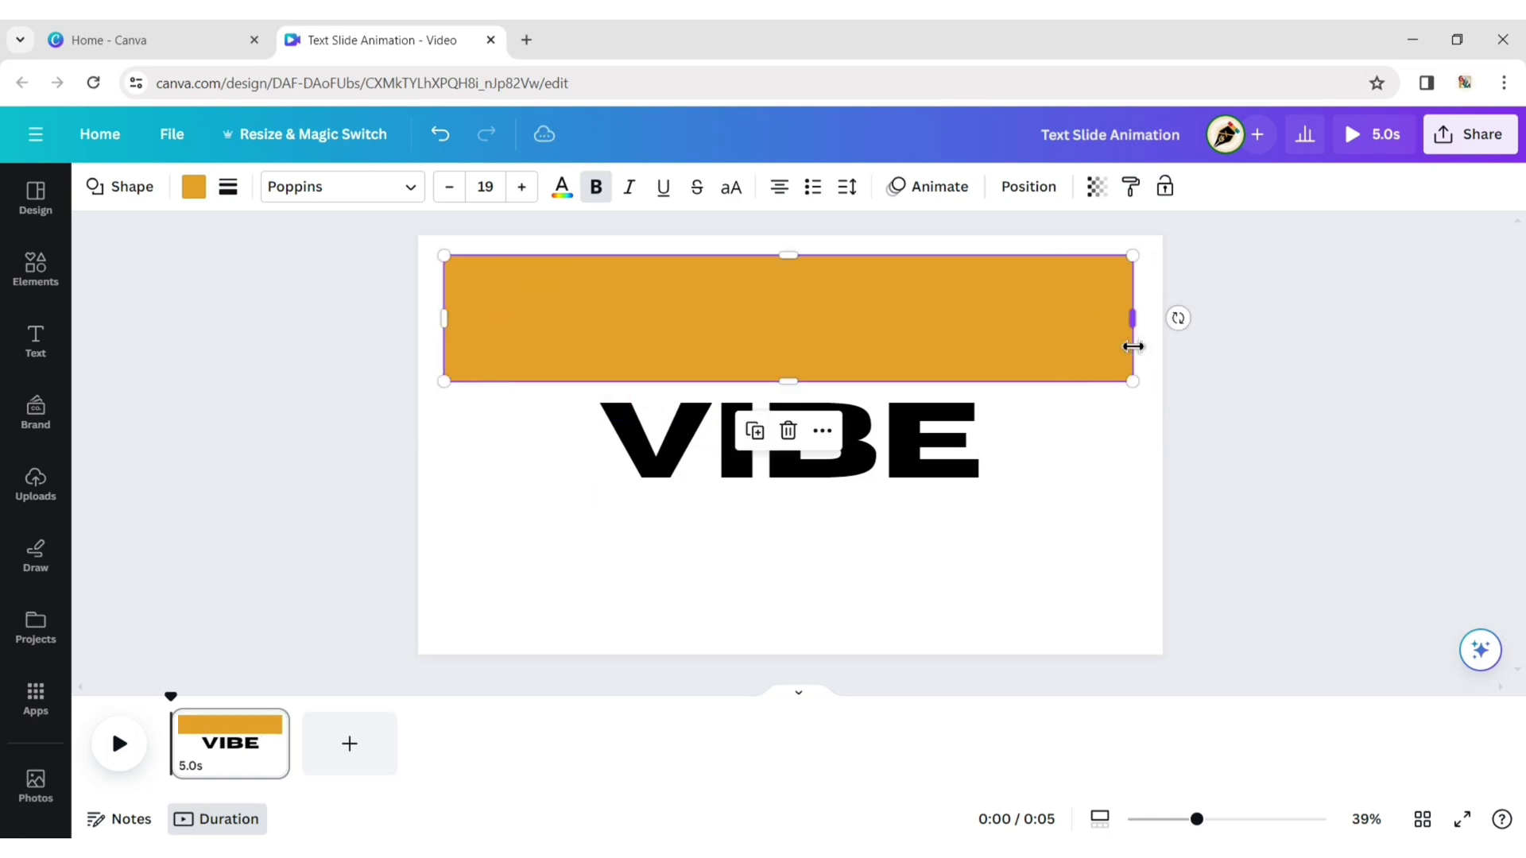
{"action": "left_click_drag", "start_coordinate": [789, 382], "coordinate": [791, 630]}
Centre the orange rectangle horizontally and send it behind the VIBE text.
{"action": "left_click", "coordinate": [1042, 197]}
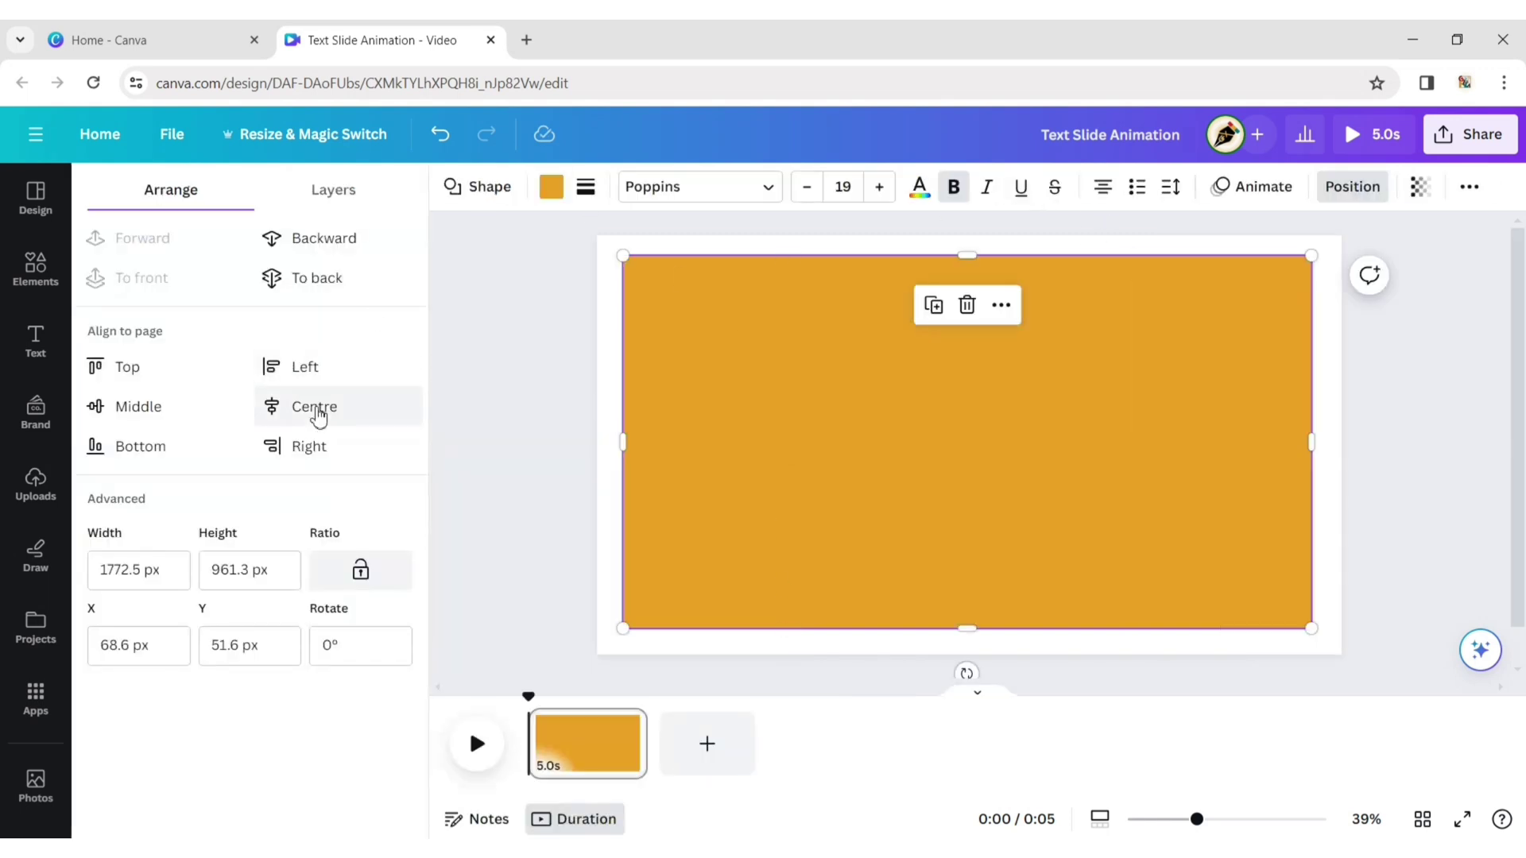
{"action": "left_click", "coordinate": [314, 407]}
{"action": "left_click", "coordinate": [494, 425]}
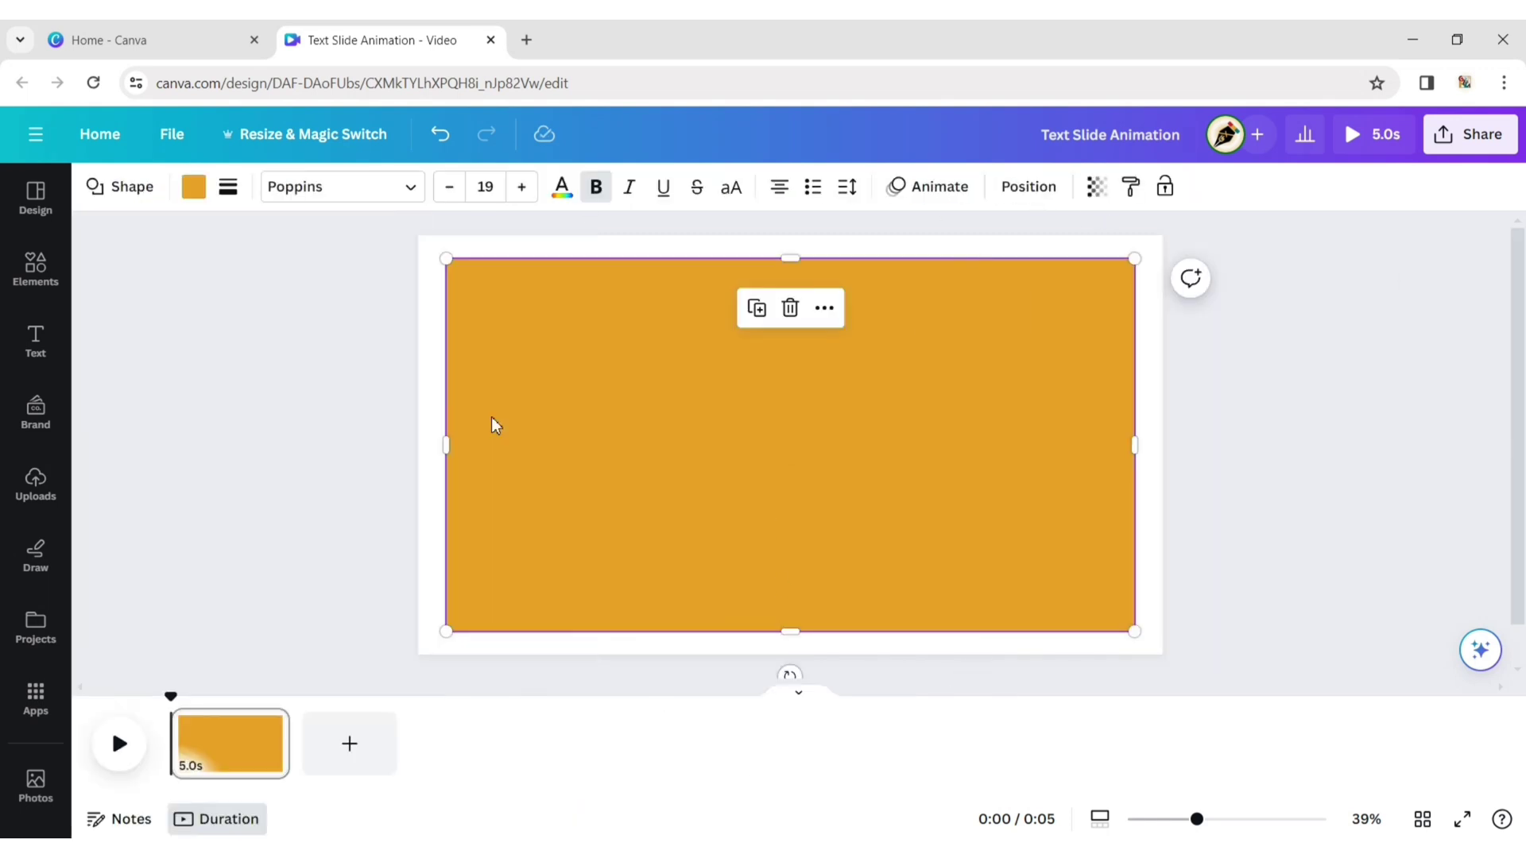
{"action": "left_click", "coordinate": [1007, 191]}
{"action": "left_click", "coordinate": [325, 280]}
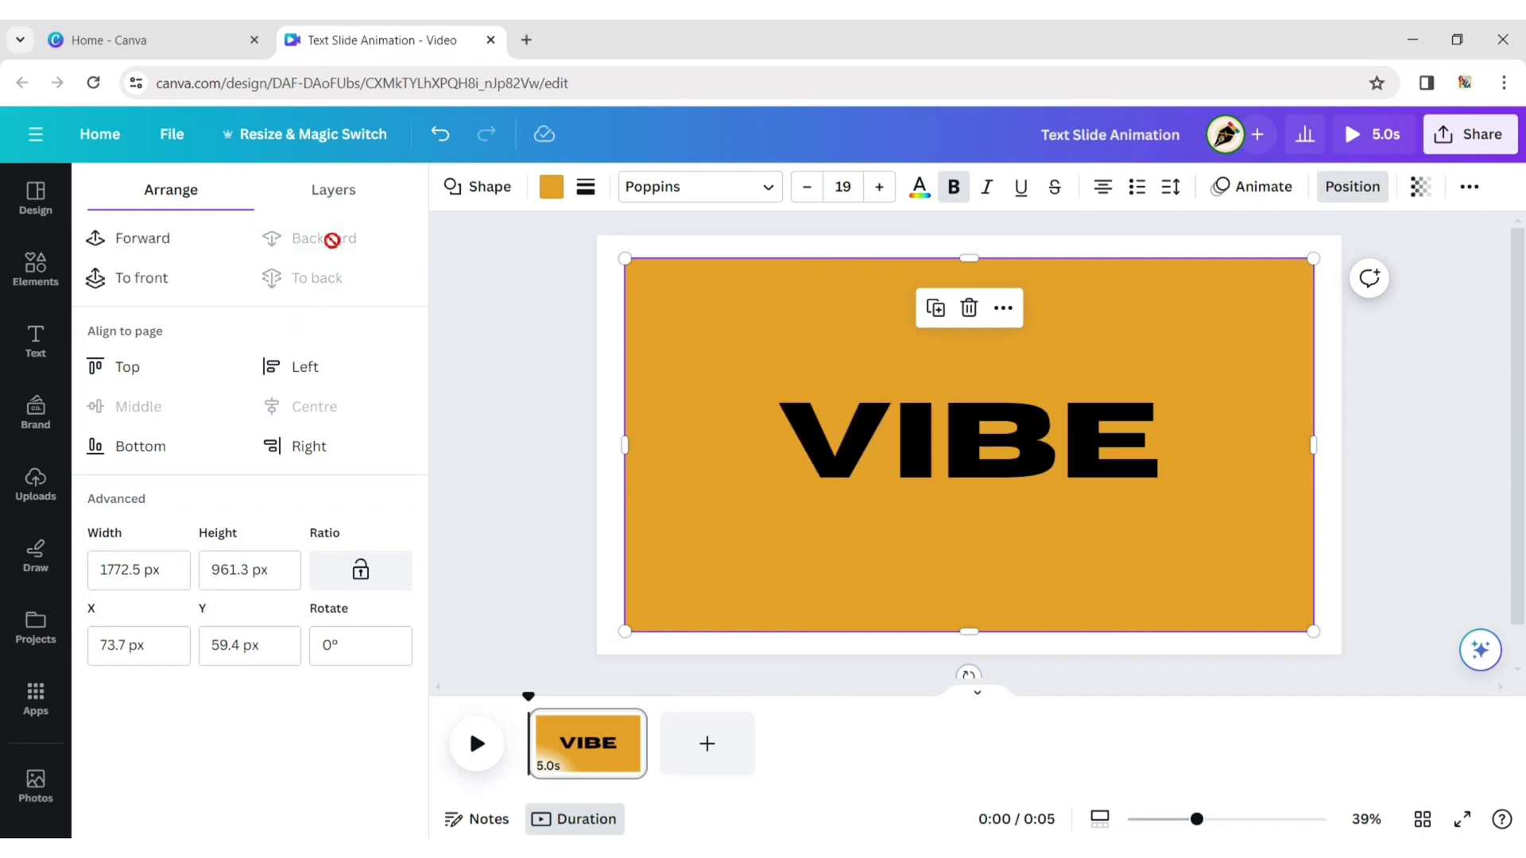
{"action": "left_click", "coordinate": [548, 401]}
{"action": "left_click", "coordinate": [726, 433]}
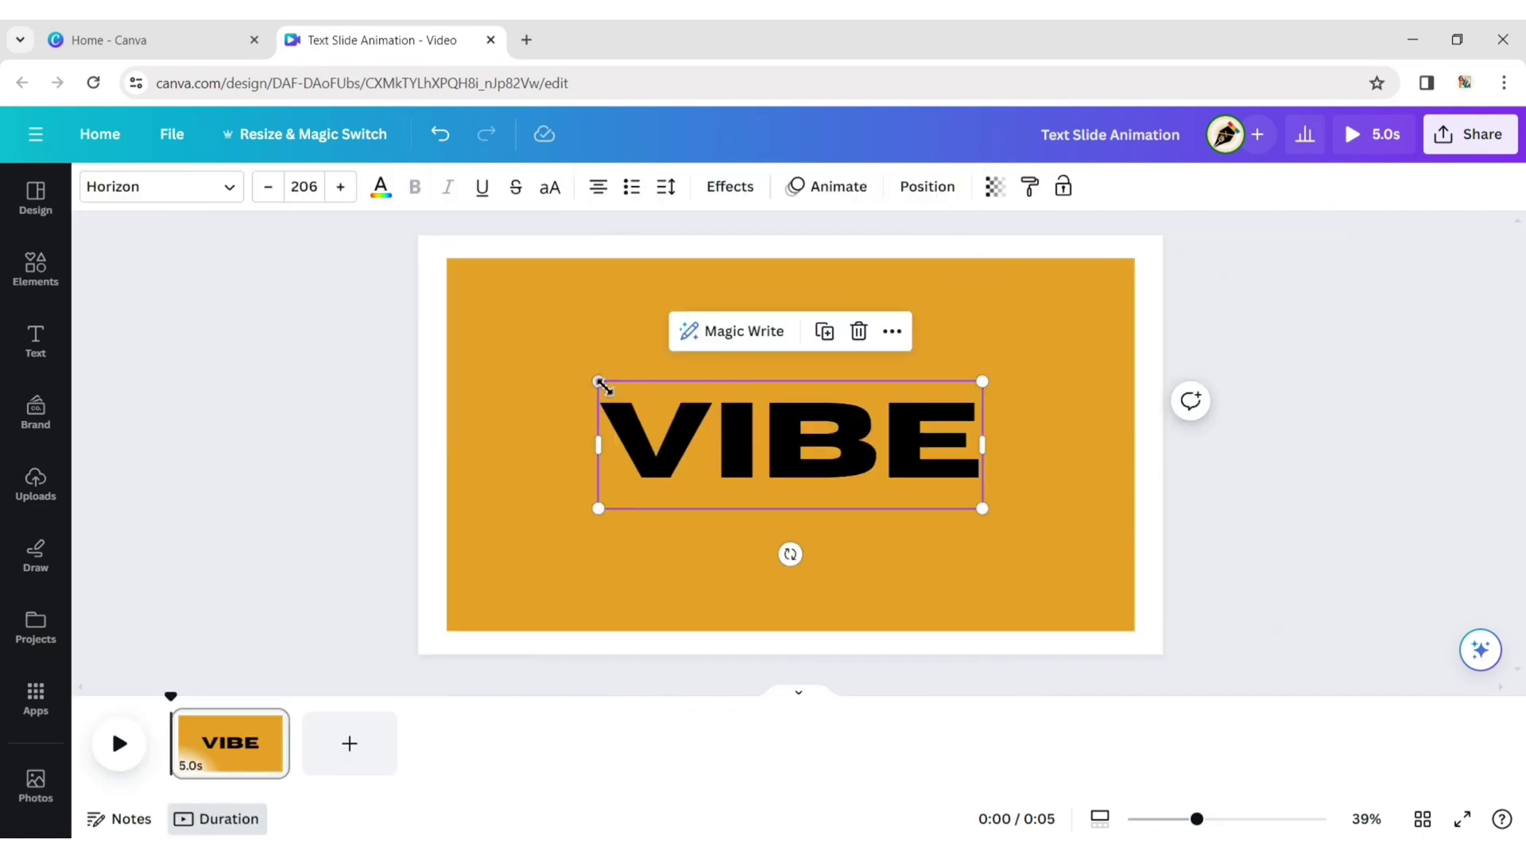
Enlarge VIBE to font size 249 and reposition it on the page.
{"action": "left_click_drag", "start_coordinate": [599, 381], "coordinate": [517, 351]}
{"action": "left_click_drag", "start_coordinate": [623, 407], "coordinate": [689, 436]}
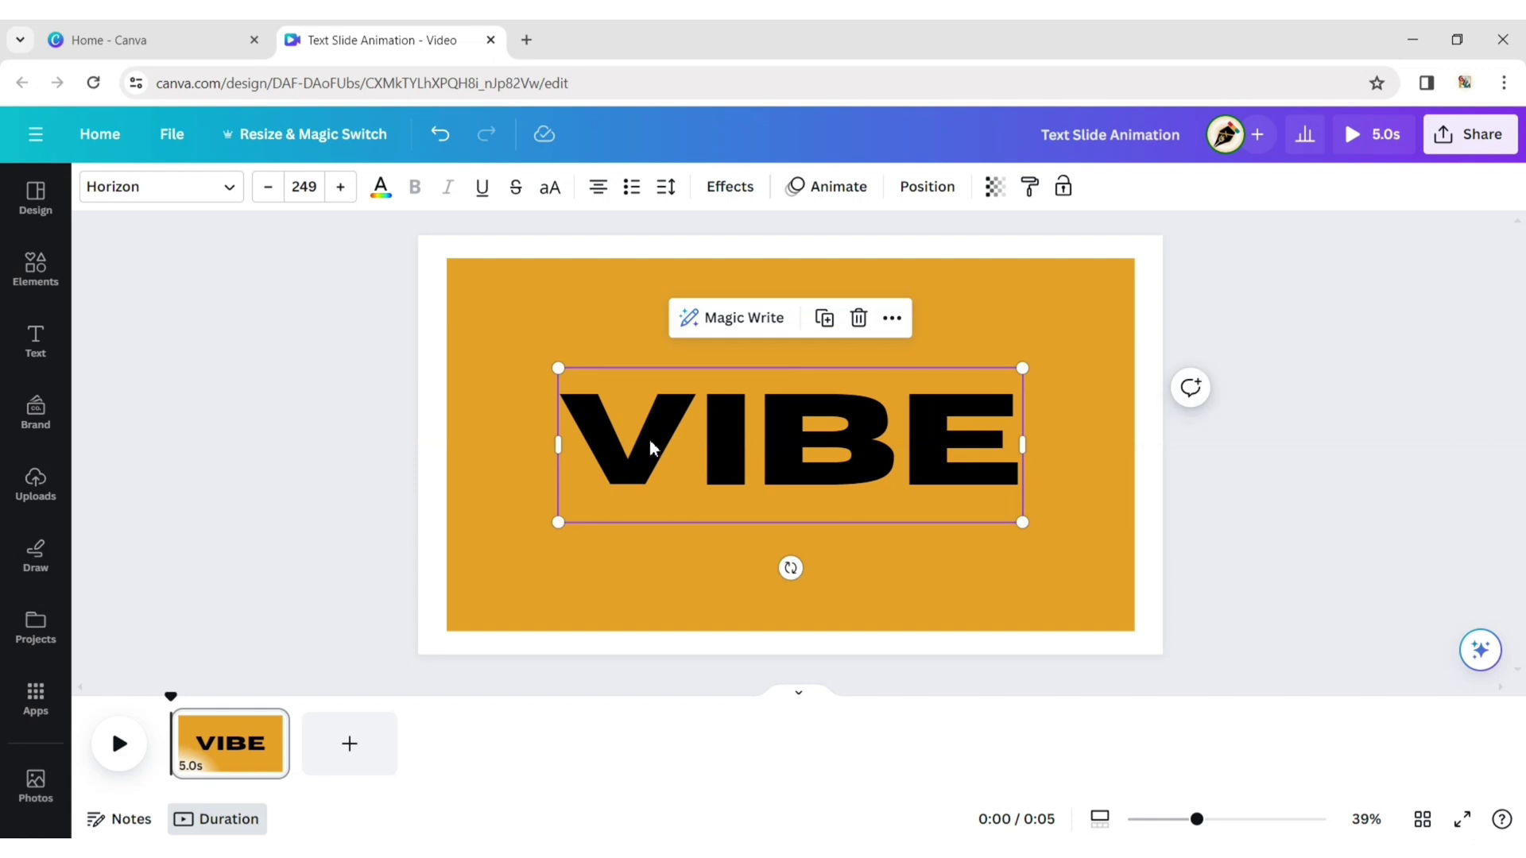
{"action": "left_click", "coordinate": [1367, 409]}
{"action": "left_click", "coordinate": [856, 433]}
{"action": "left_click_drag", "start_coordinate": [857, 433], "coordinate": [829, 547]}
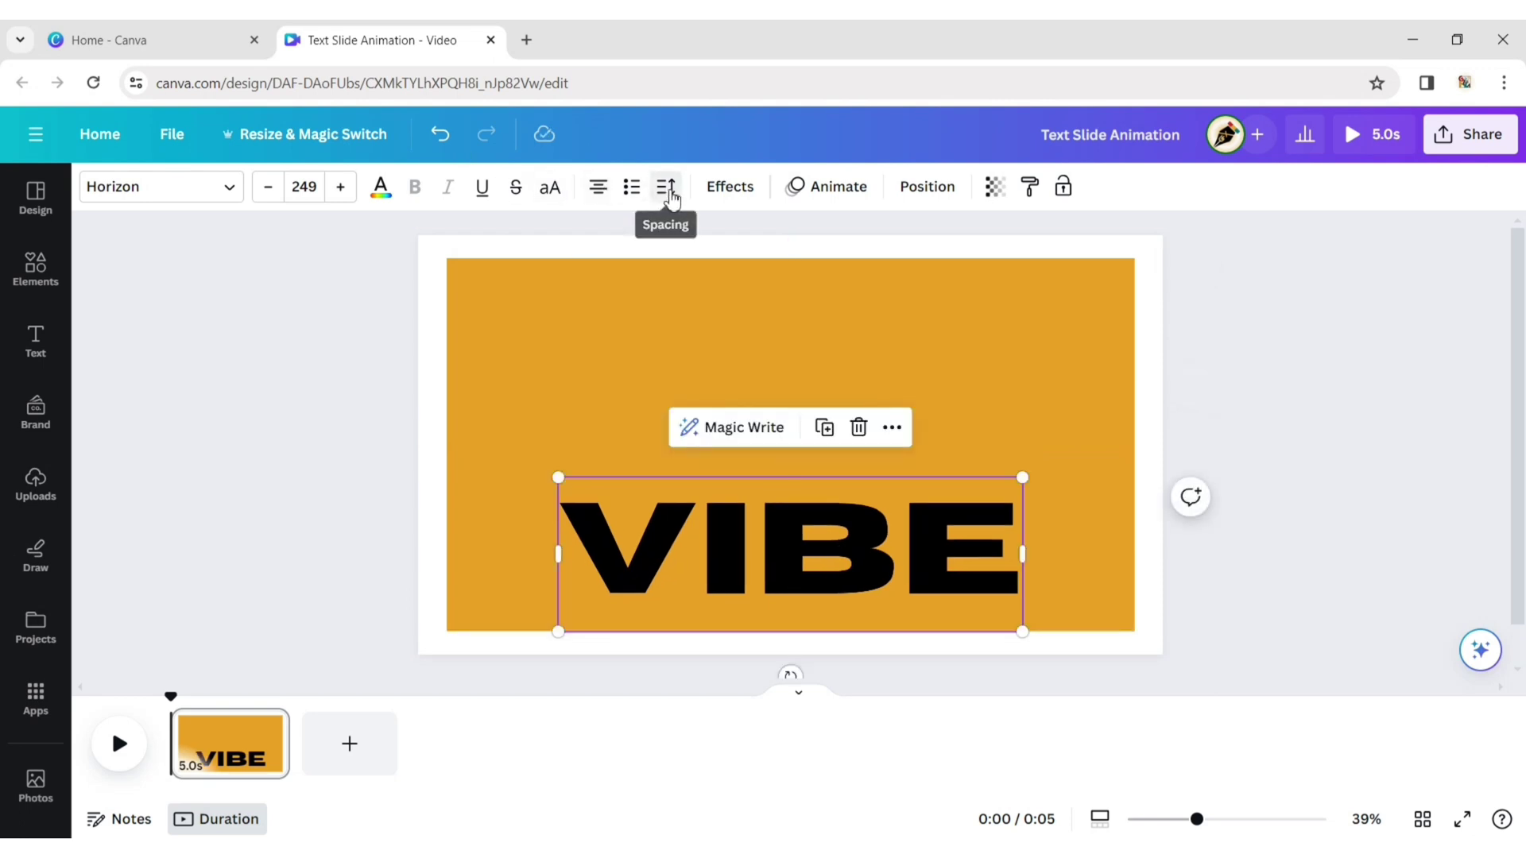
Tighten VIBE's letter spacing to -65, enlarge it to 266, and centre it.
{"action": "left_click", "coordinate": [670, 199]}
{"action": "left_click_drag", "start_coordinate": [710, 266], "coordinate": [698, 272]}
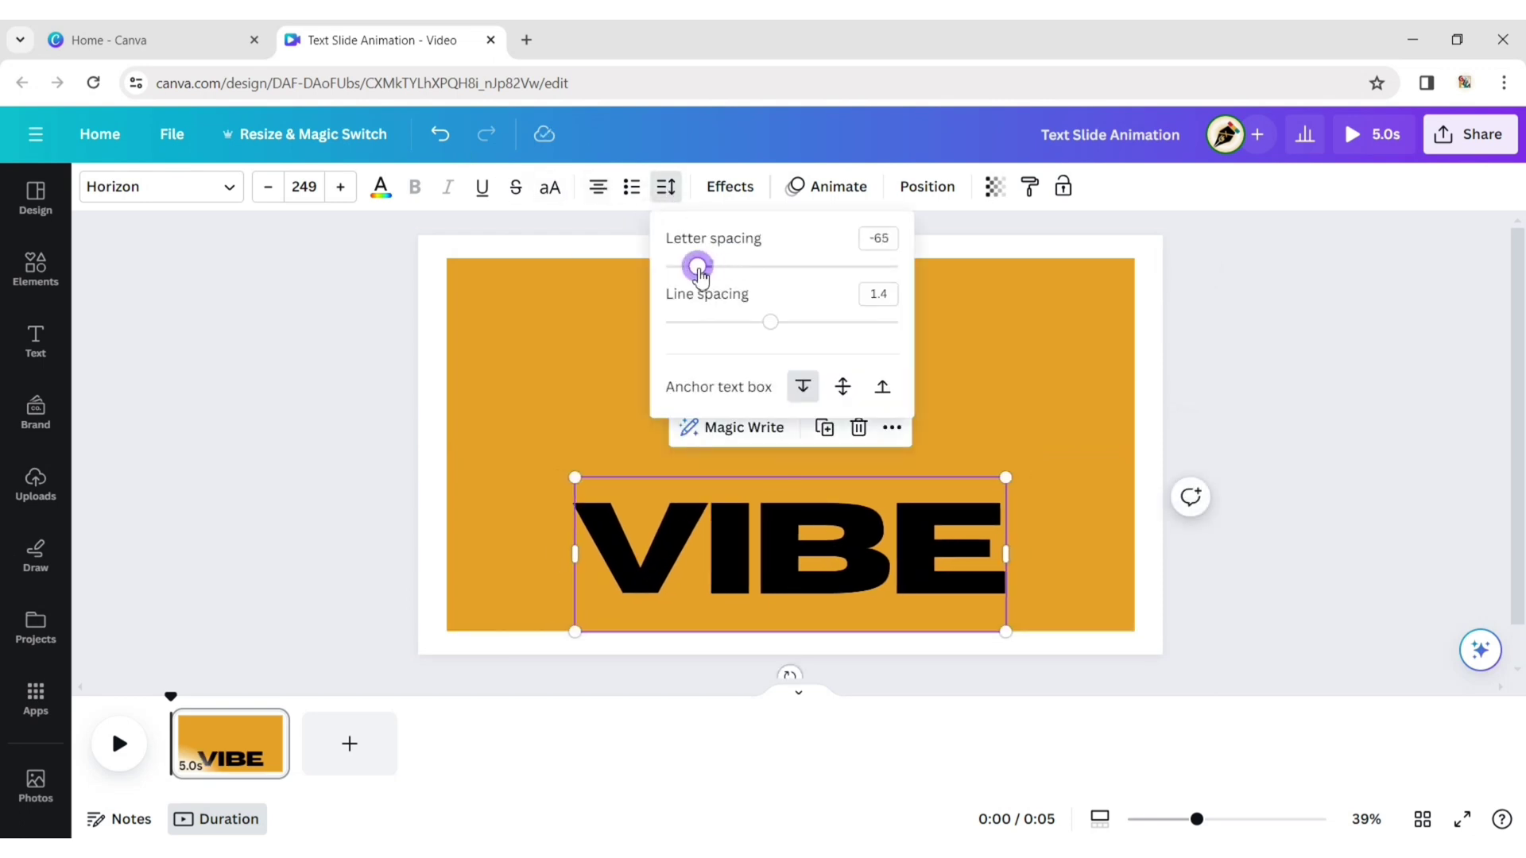
{"action": "left_click", "coordinate": [1336, 308]}
{"action": "left_click_drag", "start_coordinate": [827, 546], "coordinate": [815, 424]}
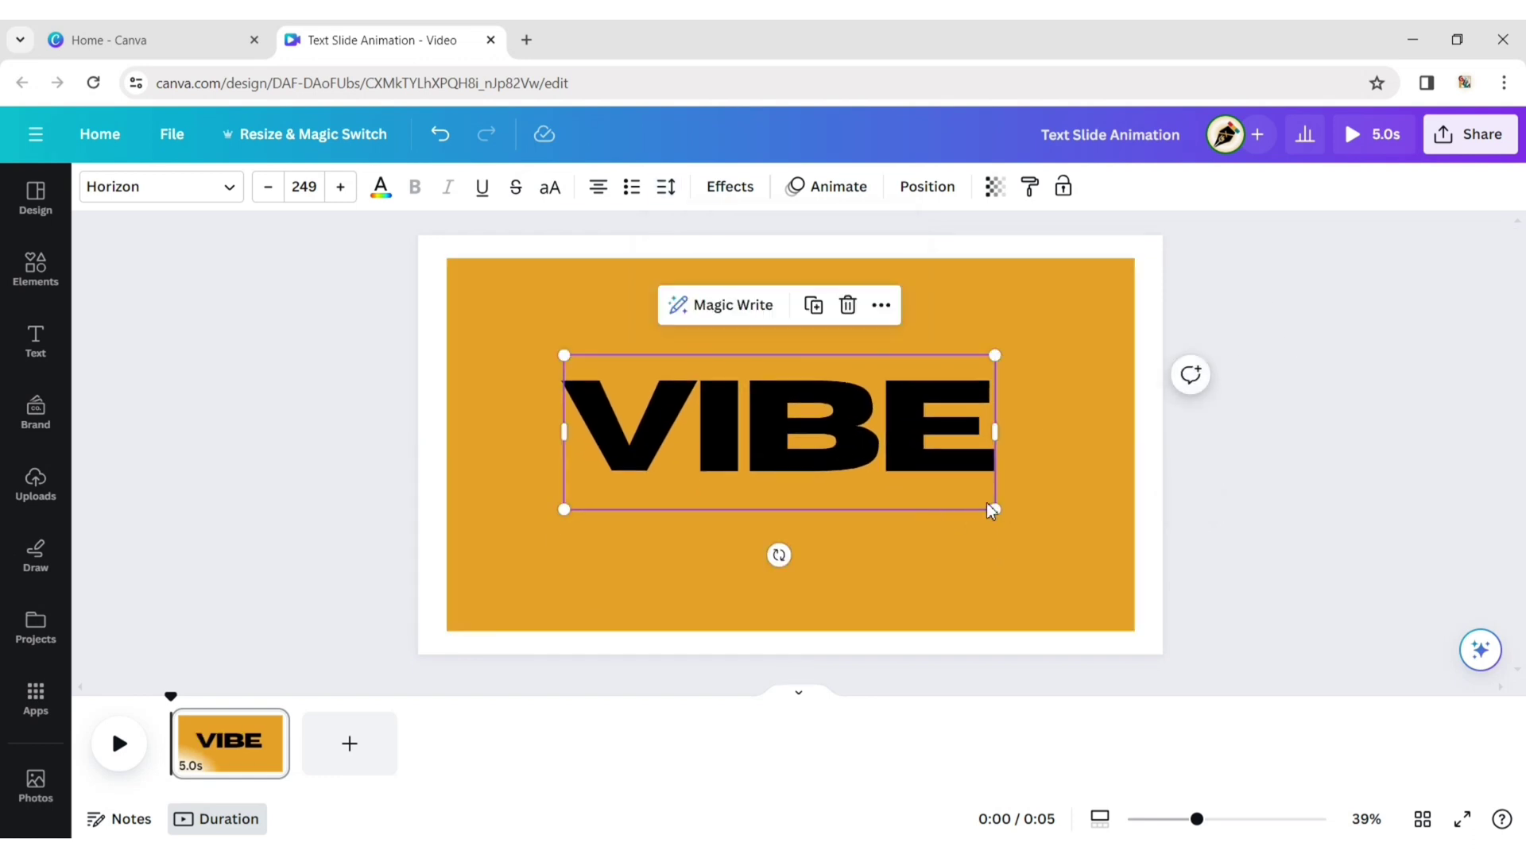
{"action": "left_click_drag", "start_coordinate": [992, 510], "coordinate": [1020, 534]}
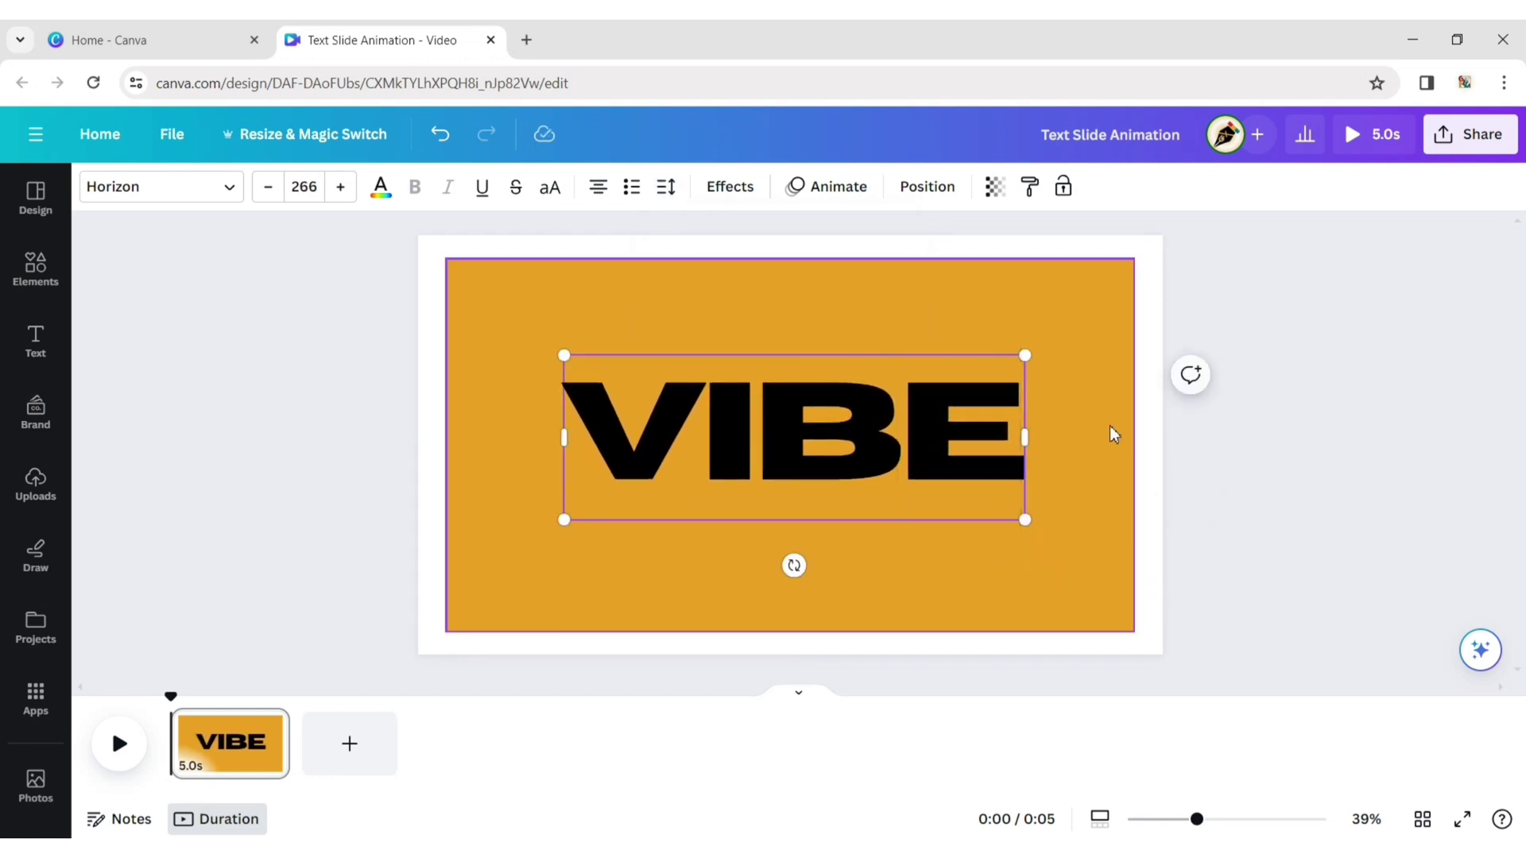
{"action": "mouse_move", "coordinate": [782, 423]}
{"action": "left_mouse_down"}
{"action": "mouse_move", "coordinate": [770, 432]}
{"action": "mouse_move", "coordinate": [783, 436]}
{"action": "left_mouse_up"}
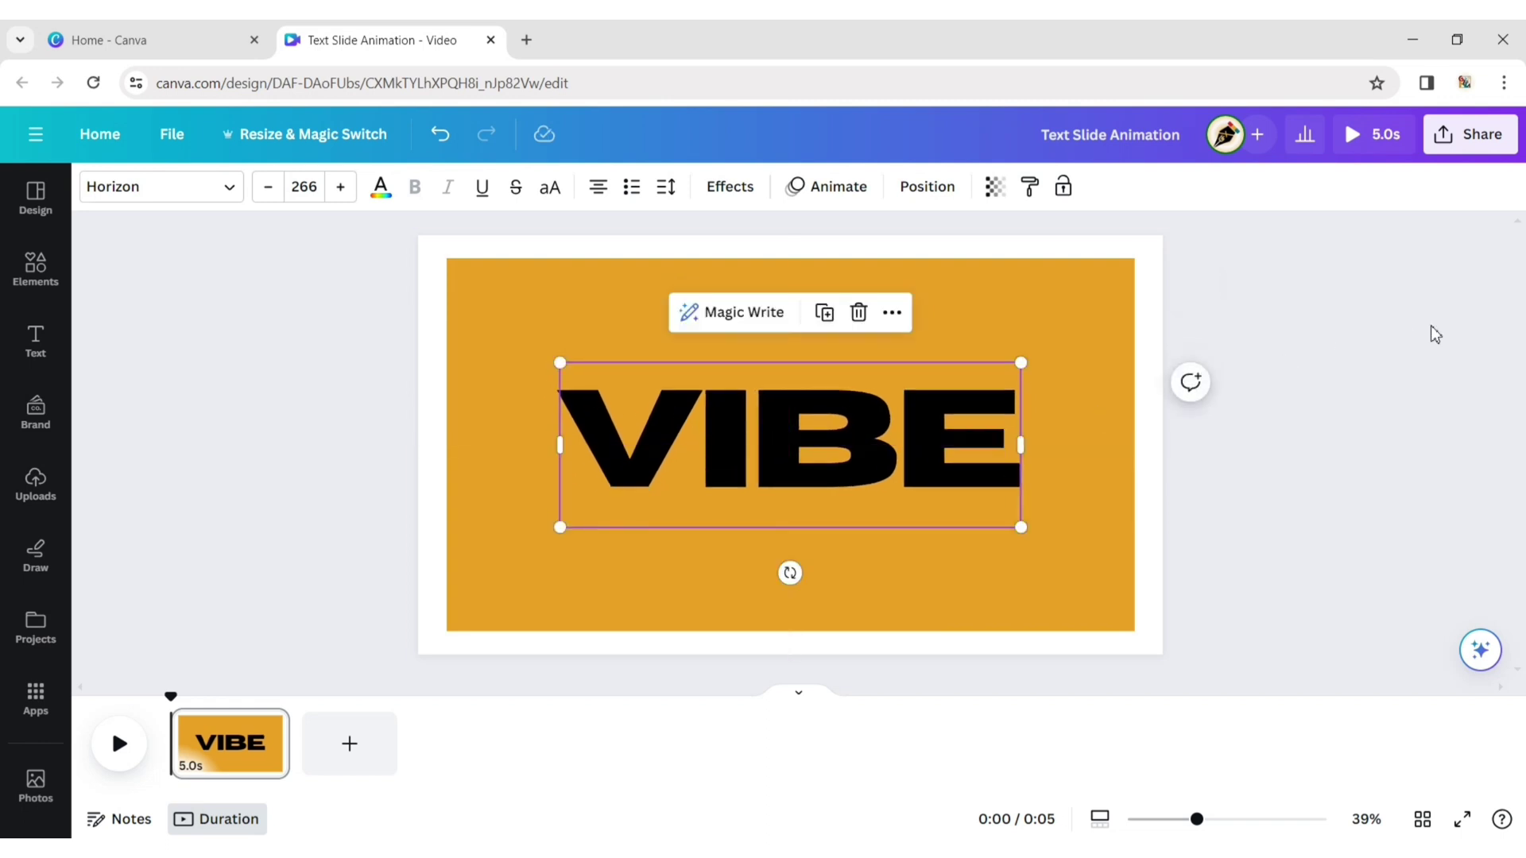
{"action": "key", "text": "ctrl+z"}
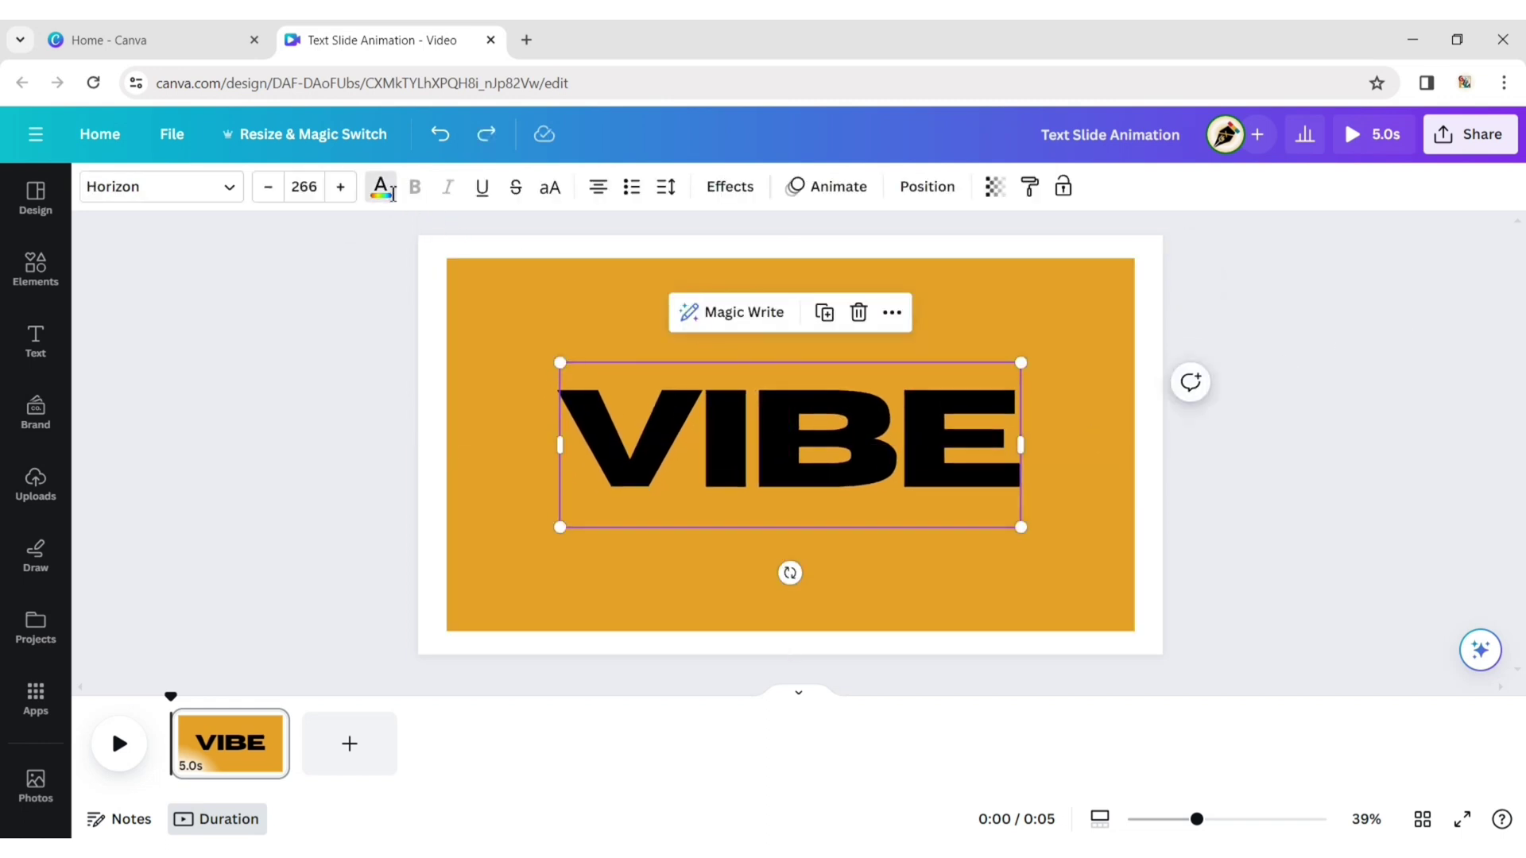
Make the VIBE text and the page background teal.
{"action": "left_click", "coordinate": [382, 189]}
{"action": "left_click", "coordinate": [271, 458]}
{"action": "left_click", "coordinate": [507, 450]}
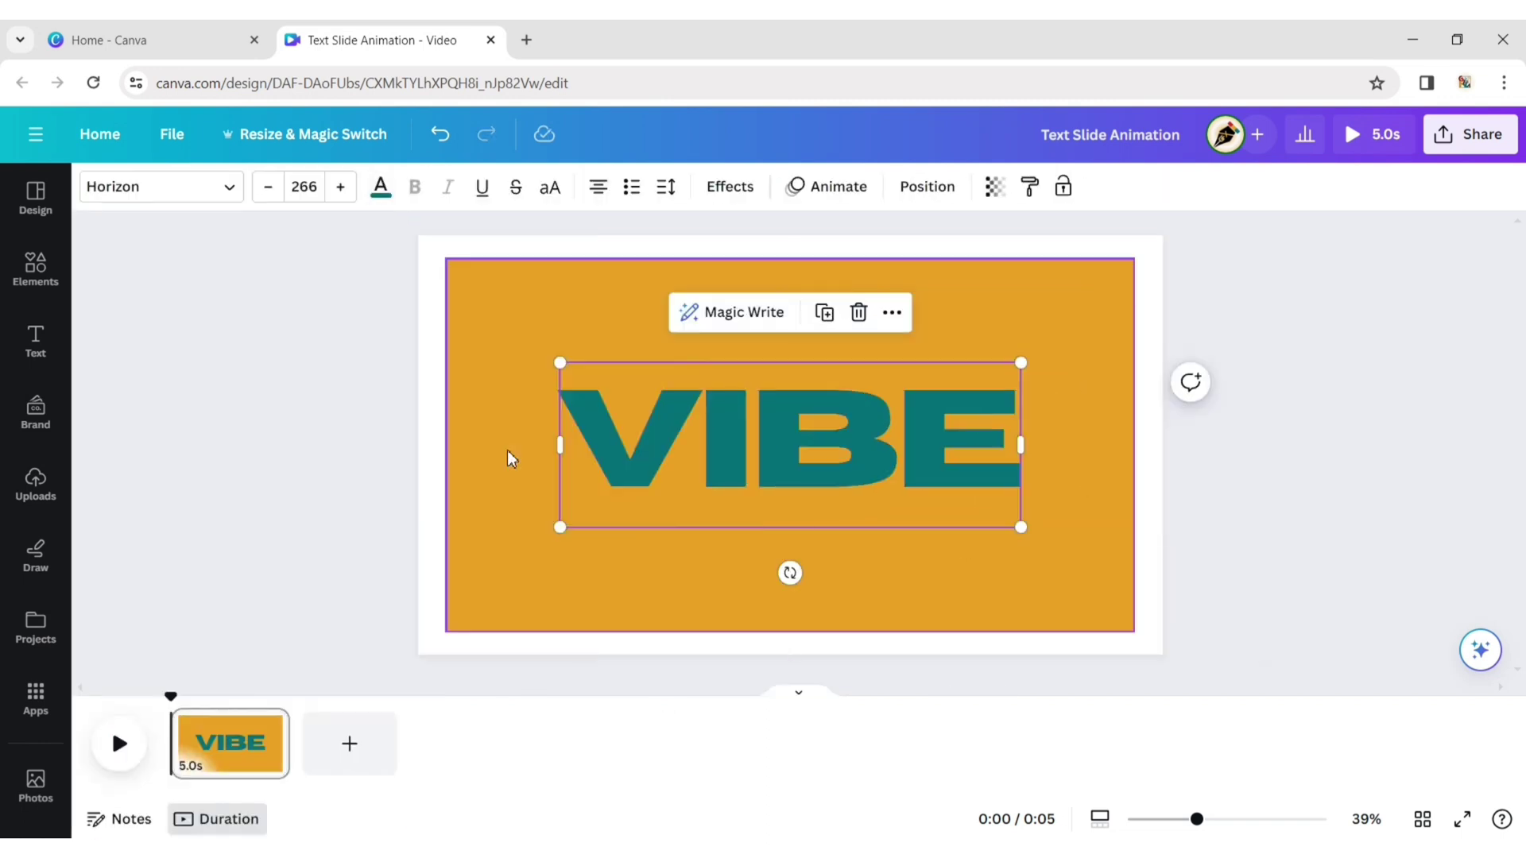
{"action": "left_click", "coordinate": [675, 248]}
{"action": "left_click", "coordinate": [95, 186]}
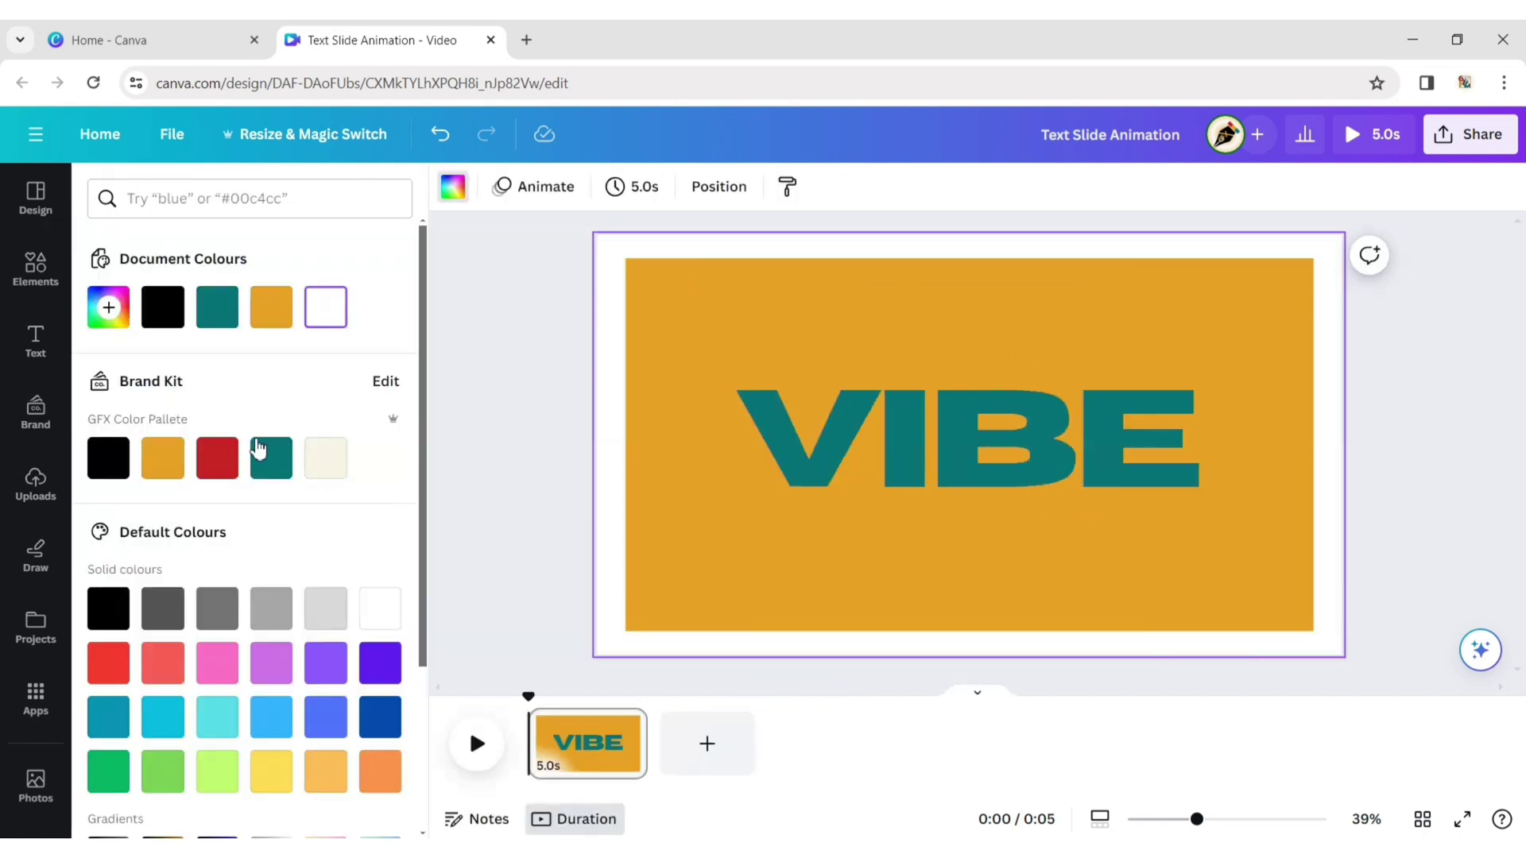
{"action": "left_click", "coordinate": [271, 457]}
{"action": "left_click", "coordinate": [484, 429]}
Change the rectangle's fill colour to white.
{"action": "left_click", "coordinate": [653, 334]}
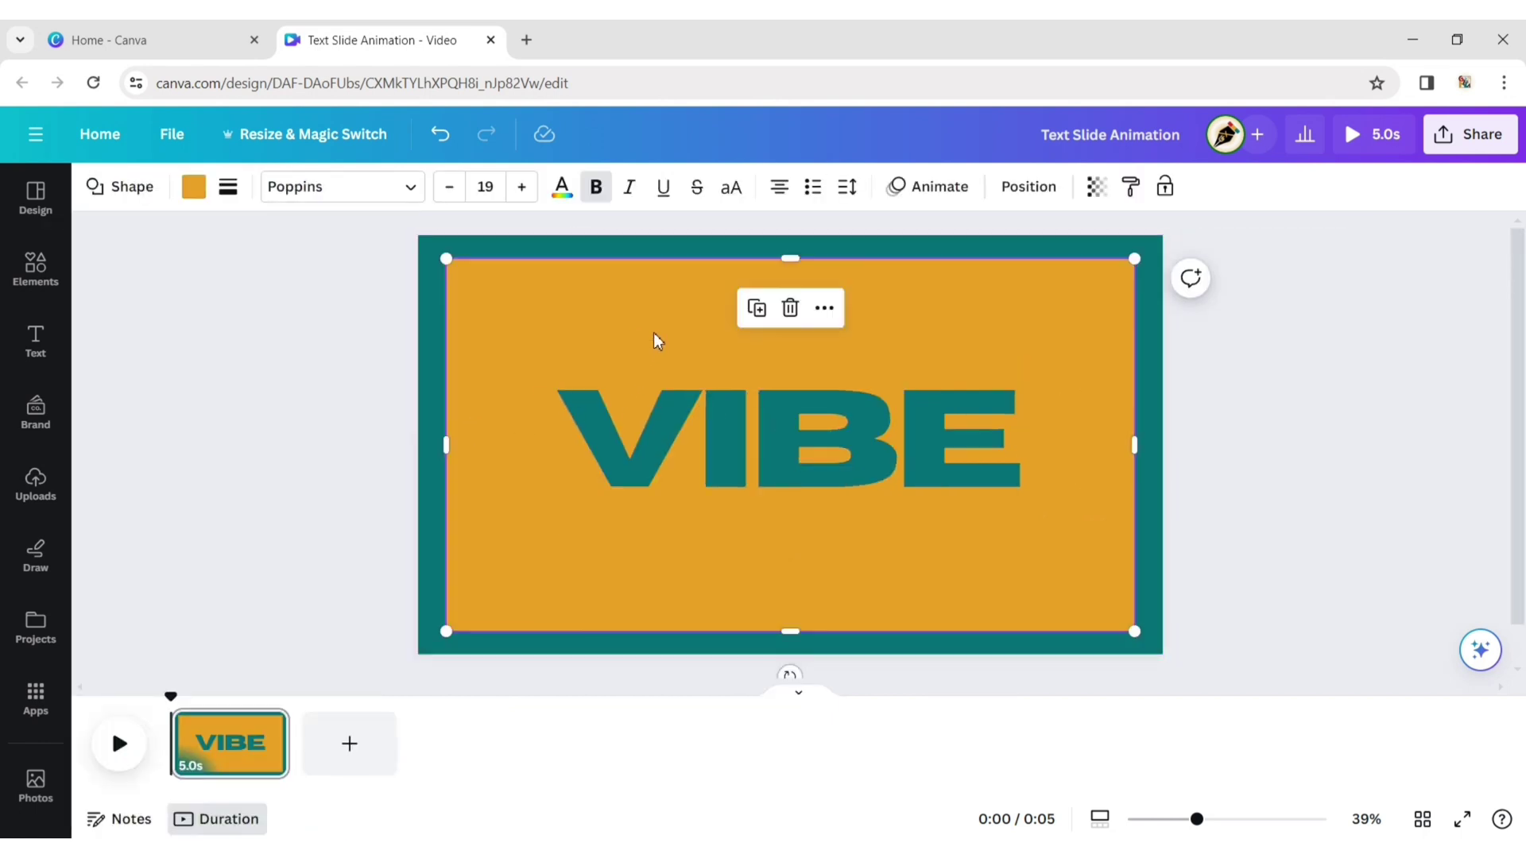
{"action": "left_click", "coordinate": [193, 186]}
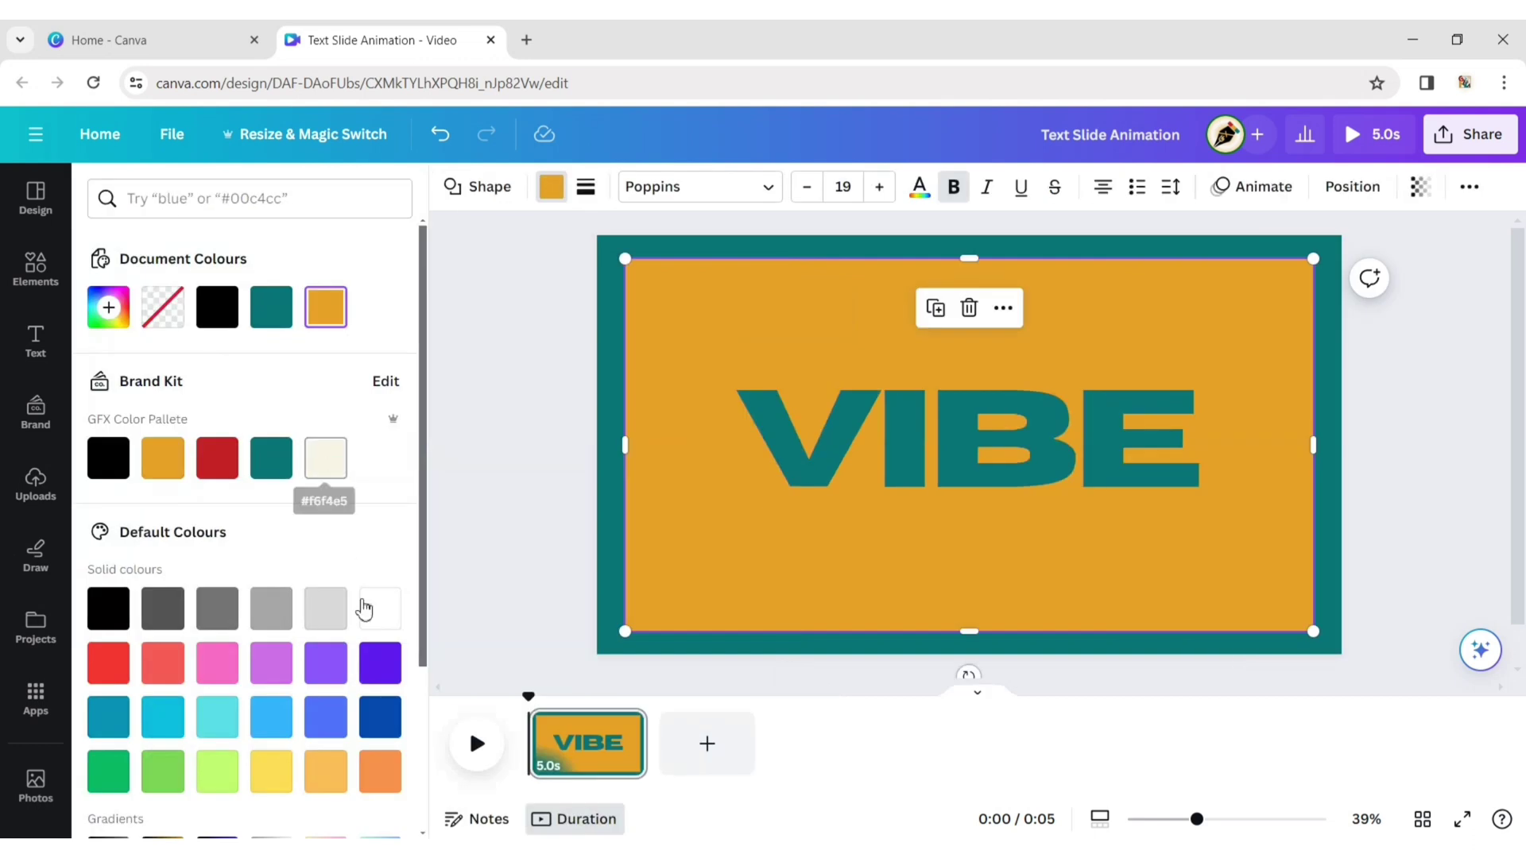
{"action": "left_click", "coordinate": [372, 607]}
{"action": "left_click", "coordinate": [636, 453]}
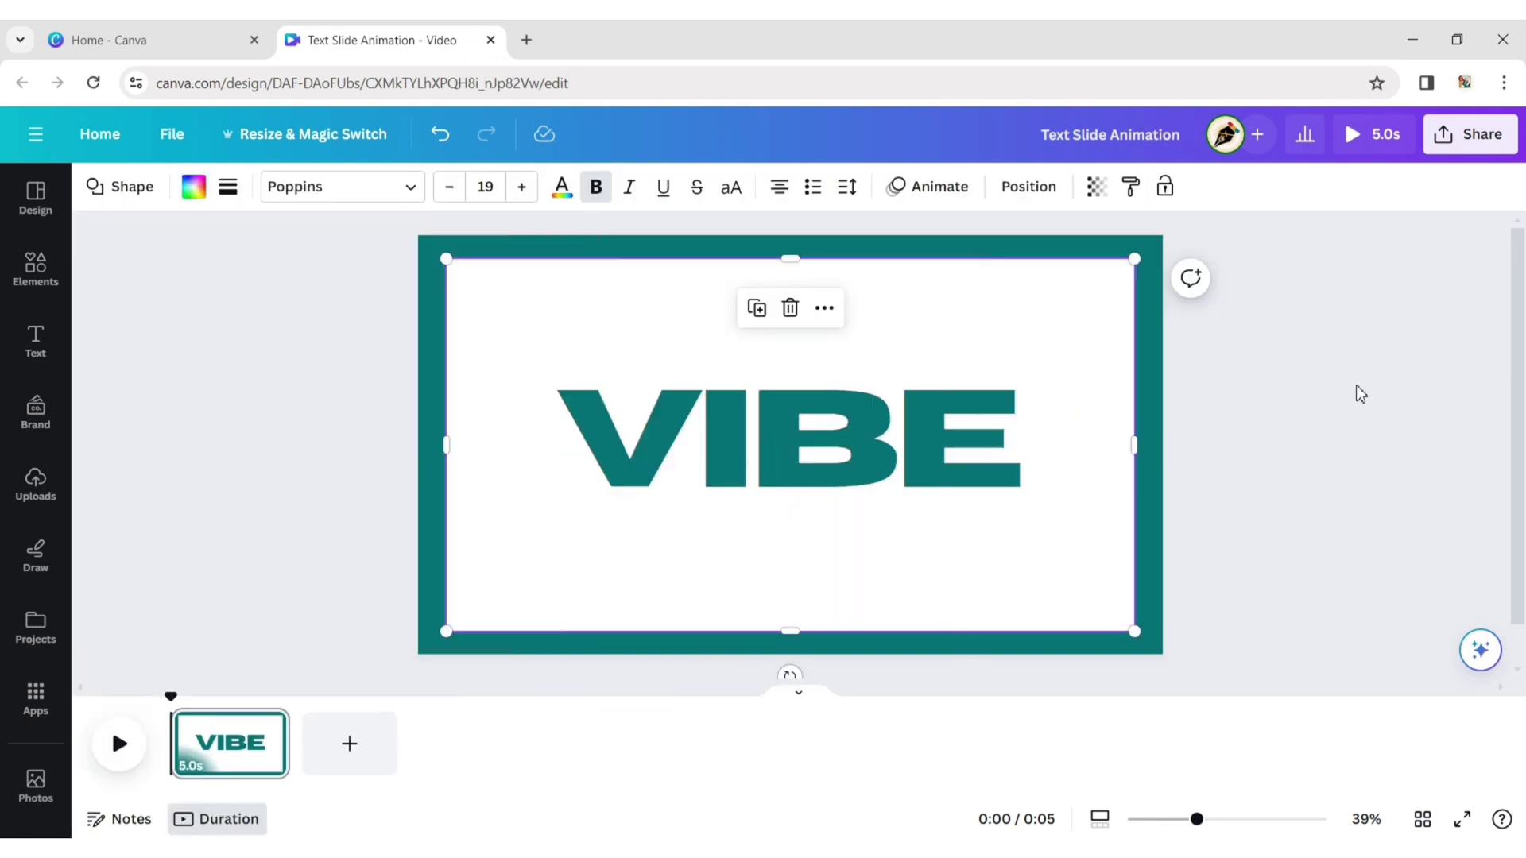
{"action": "left_click", "coordinate": [1318, 401]}
{"action": "left_click", "coordinate": [1463, 136]}
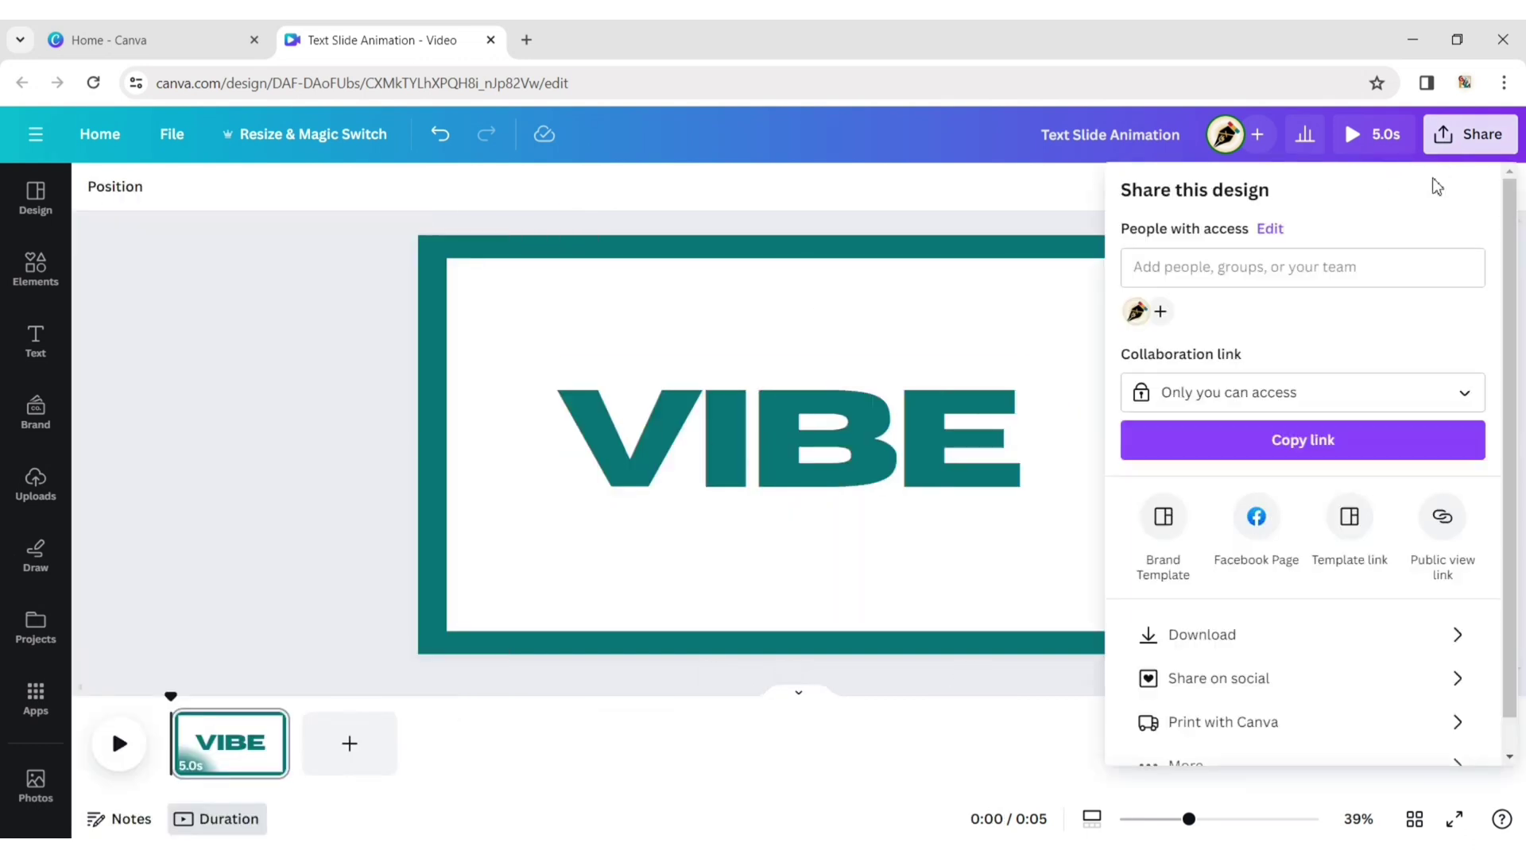
Download the design as a PNG file, Text Slide Animation.png.
{"action": "left_click", "coordinate": [1461, 636]}
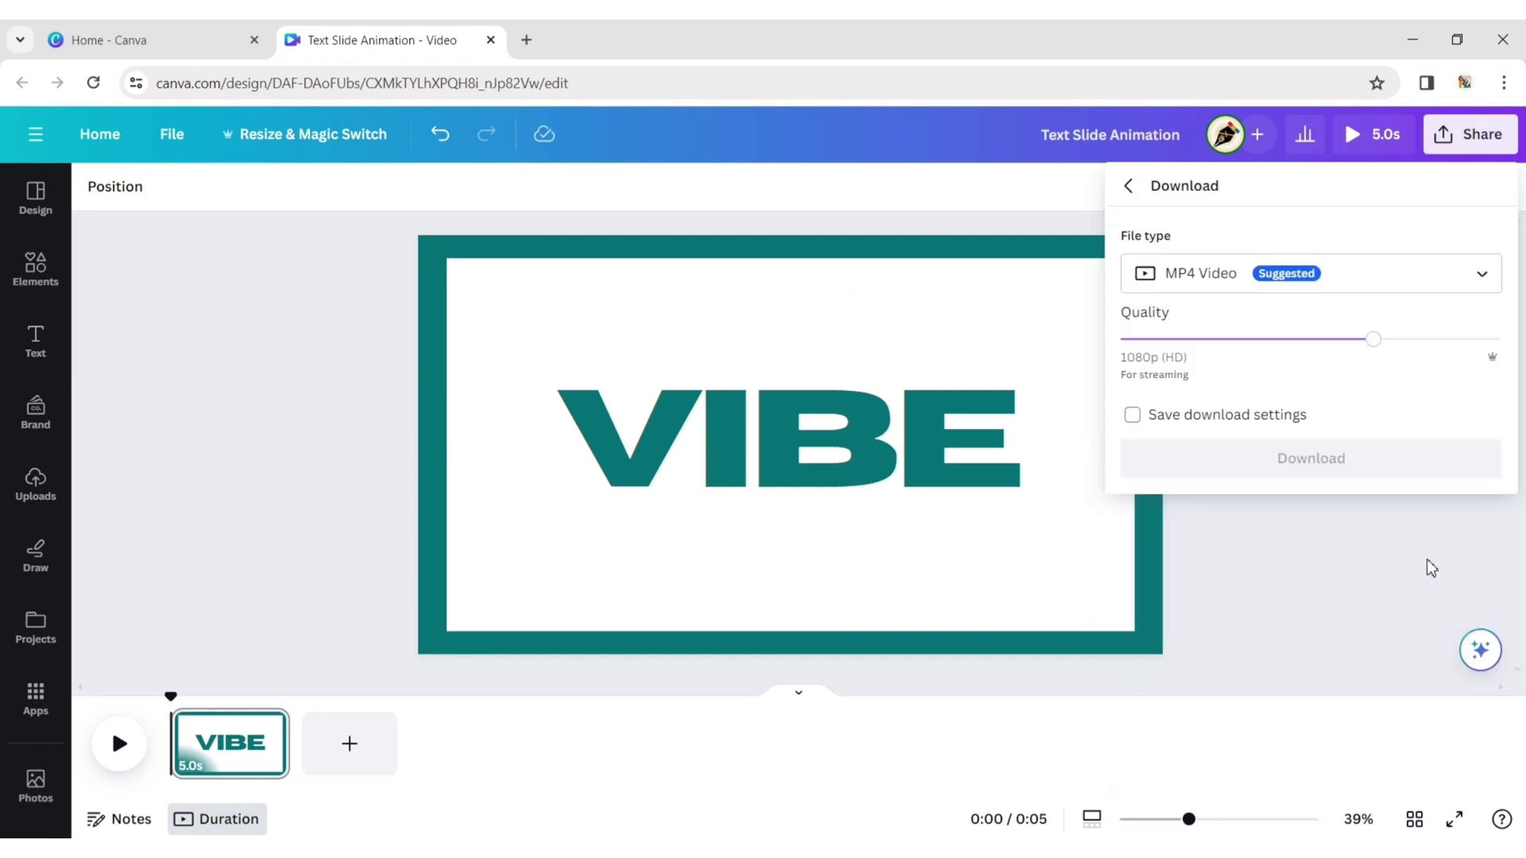
{"action": "left_click", "coordinate": [1479, 277]}
{"action": "left_click", "coordinate": [1293, 402]}
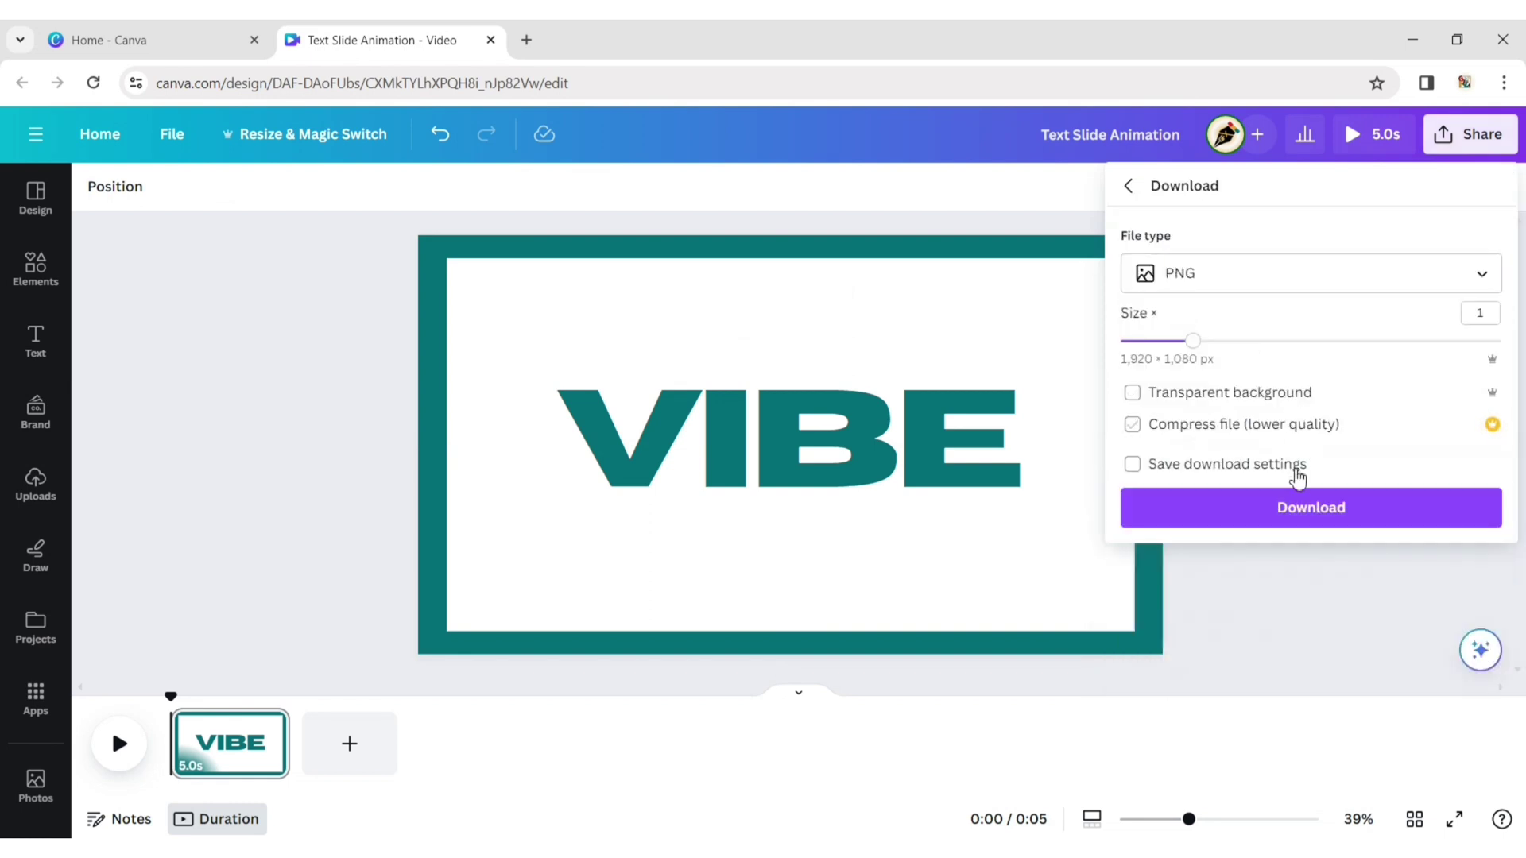
{"action": "left_click", "coordinate": [1296, 507]}
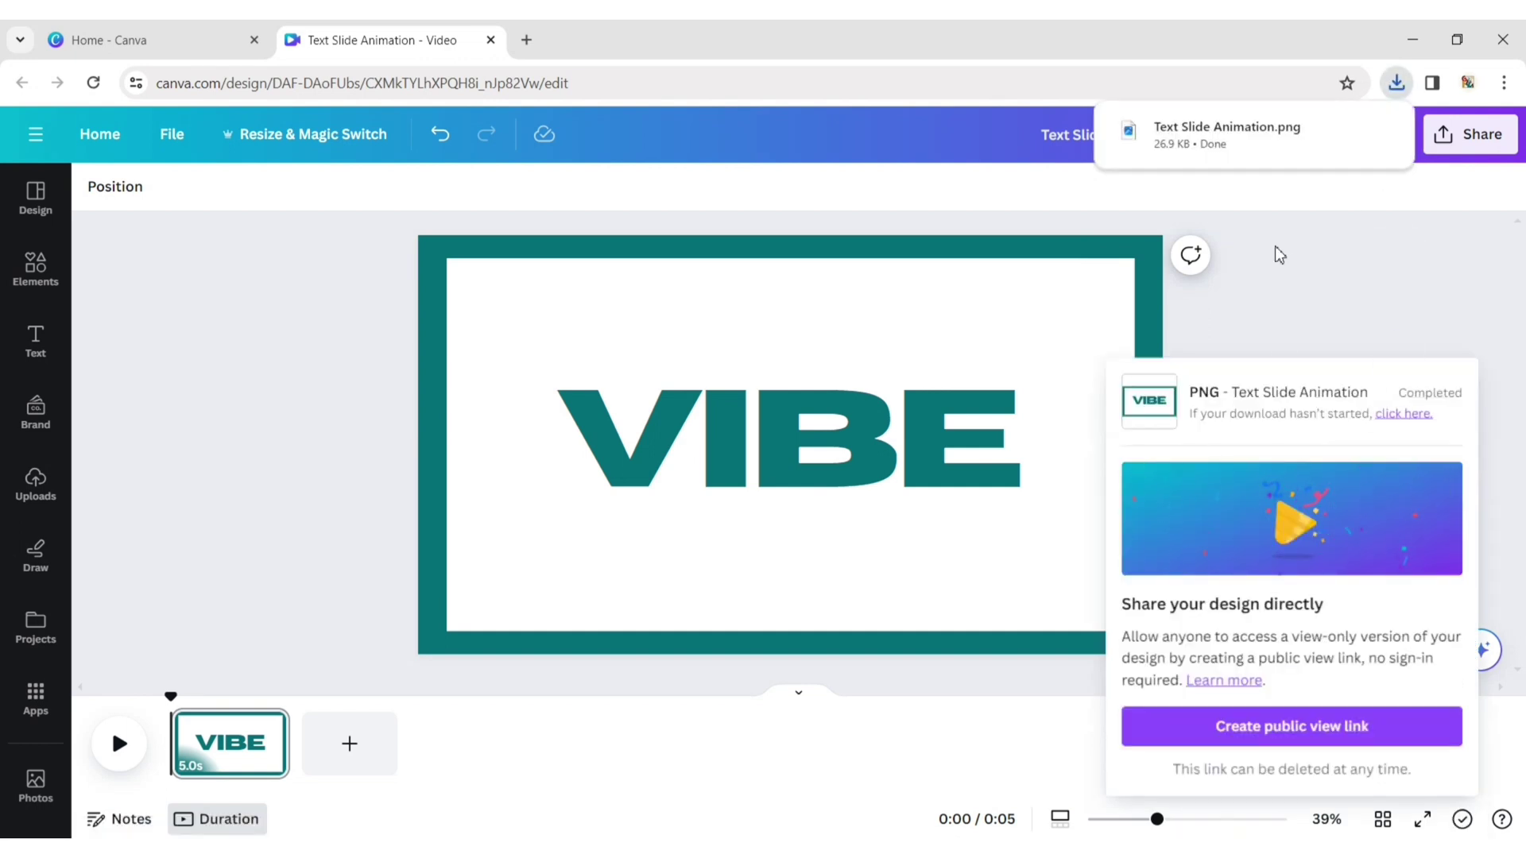
Upload the downloaded VIBE PNG into Canva from the browser's download history.
{"action": "left_click", "coordinate": [1275, 245]}
{"action": "left_click", "coordinate": [1396, 82]}
{"action": "left_click_drag", "start_coordinate": [1229, 171], "coordinate": [221, 475]}
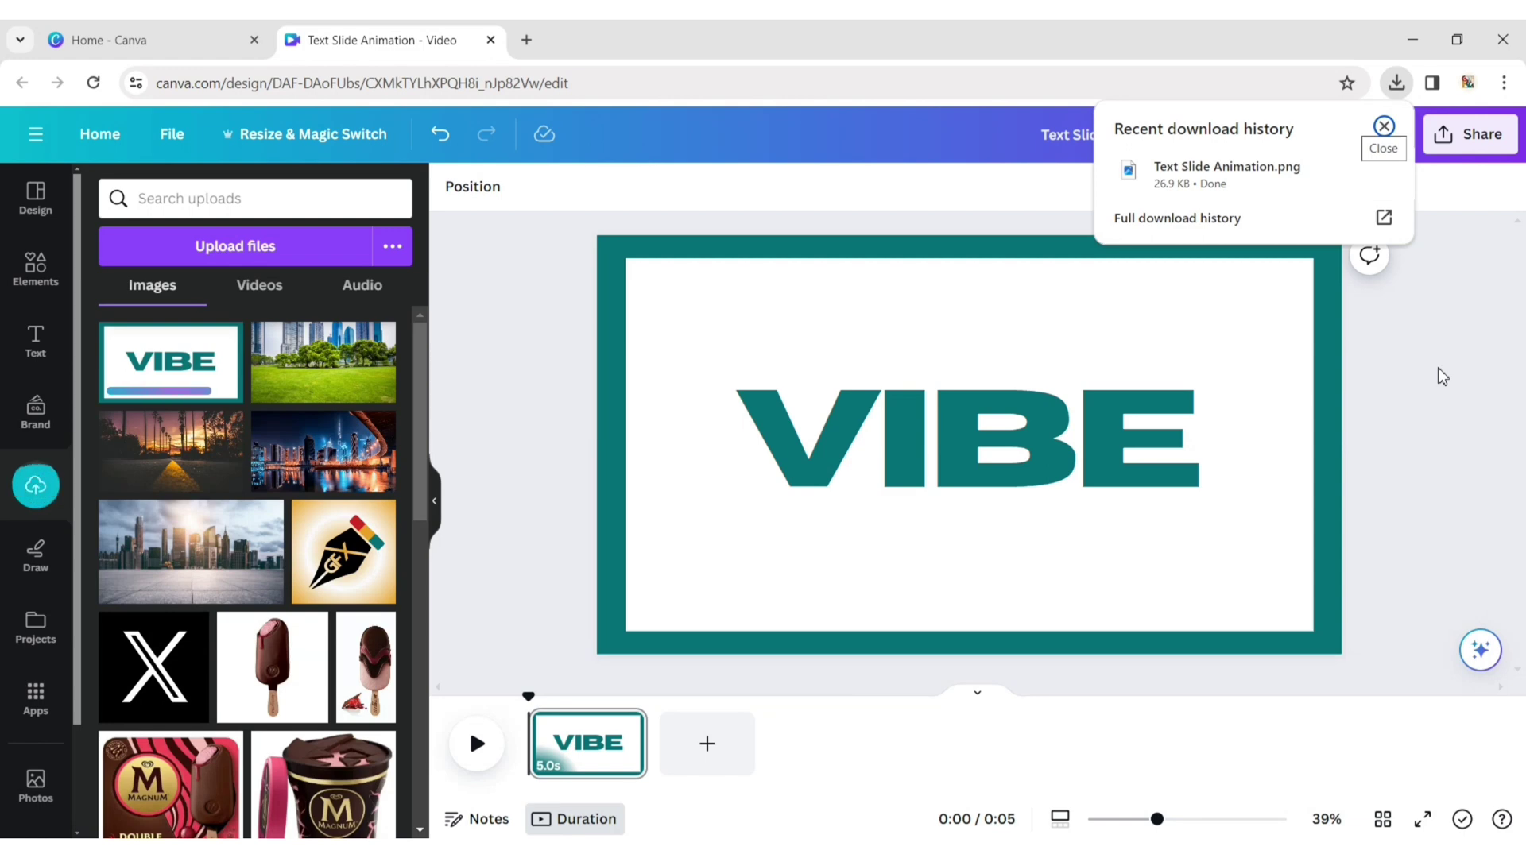
{"action": "left_click", "coordinate": [435, 509]}
{"action": "left_click", "coordinate": [435, 508]}
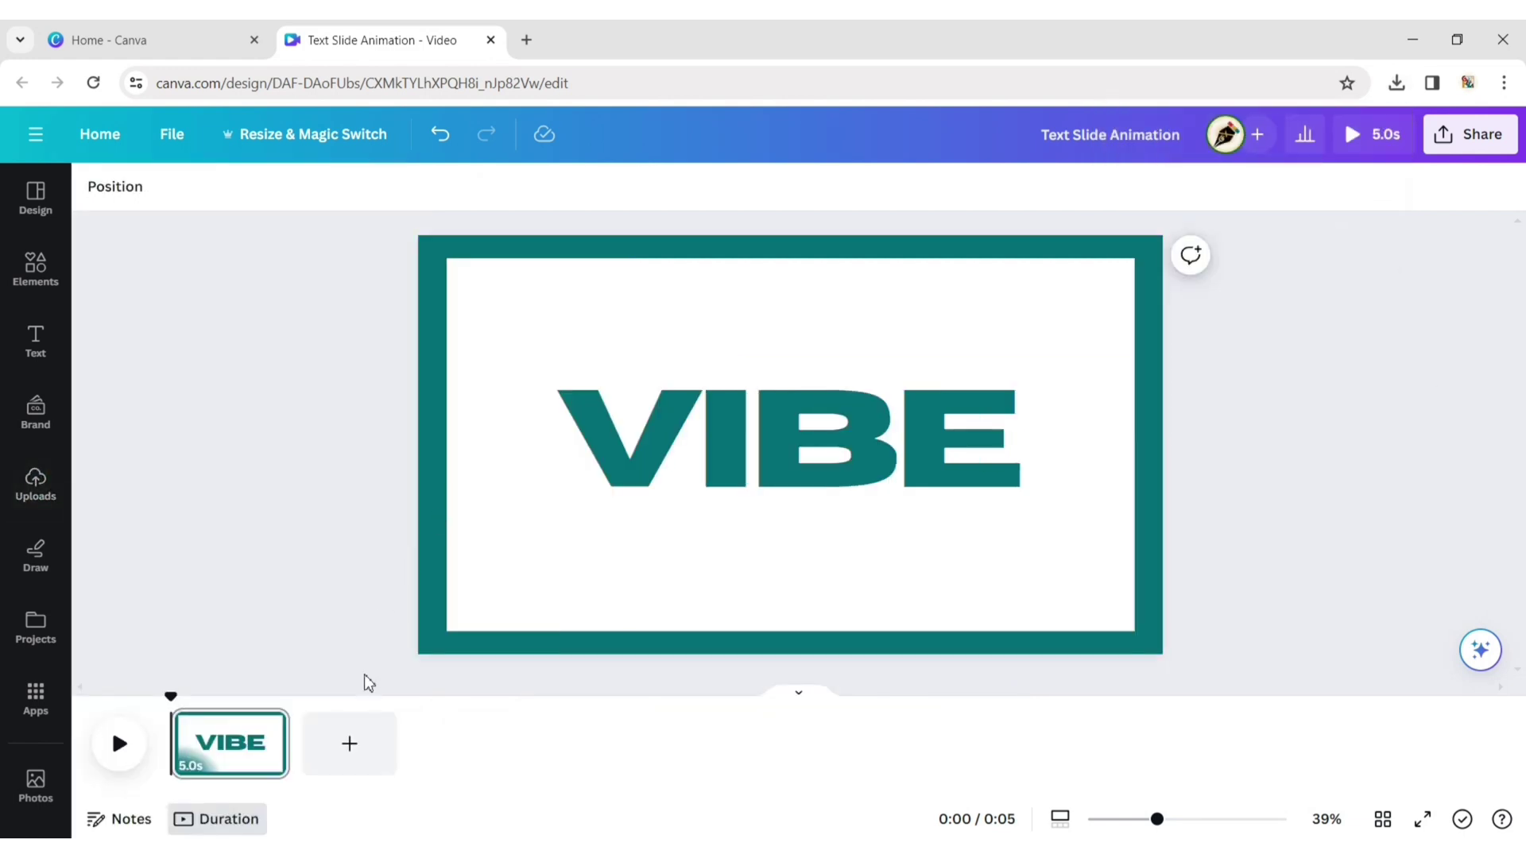
Add a new page, delete the original VIBE page, and set the background to white.
{"action": "left_click", "coordinate": [351, 747]}
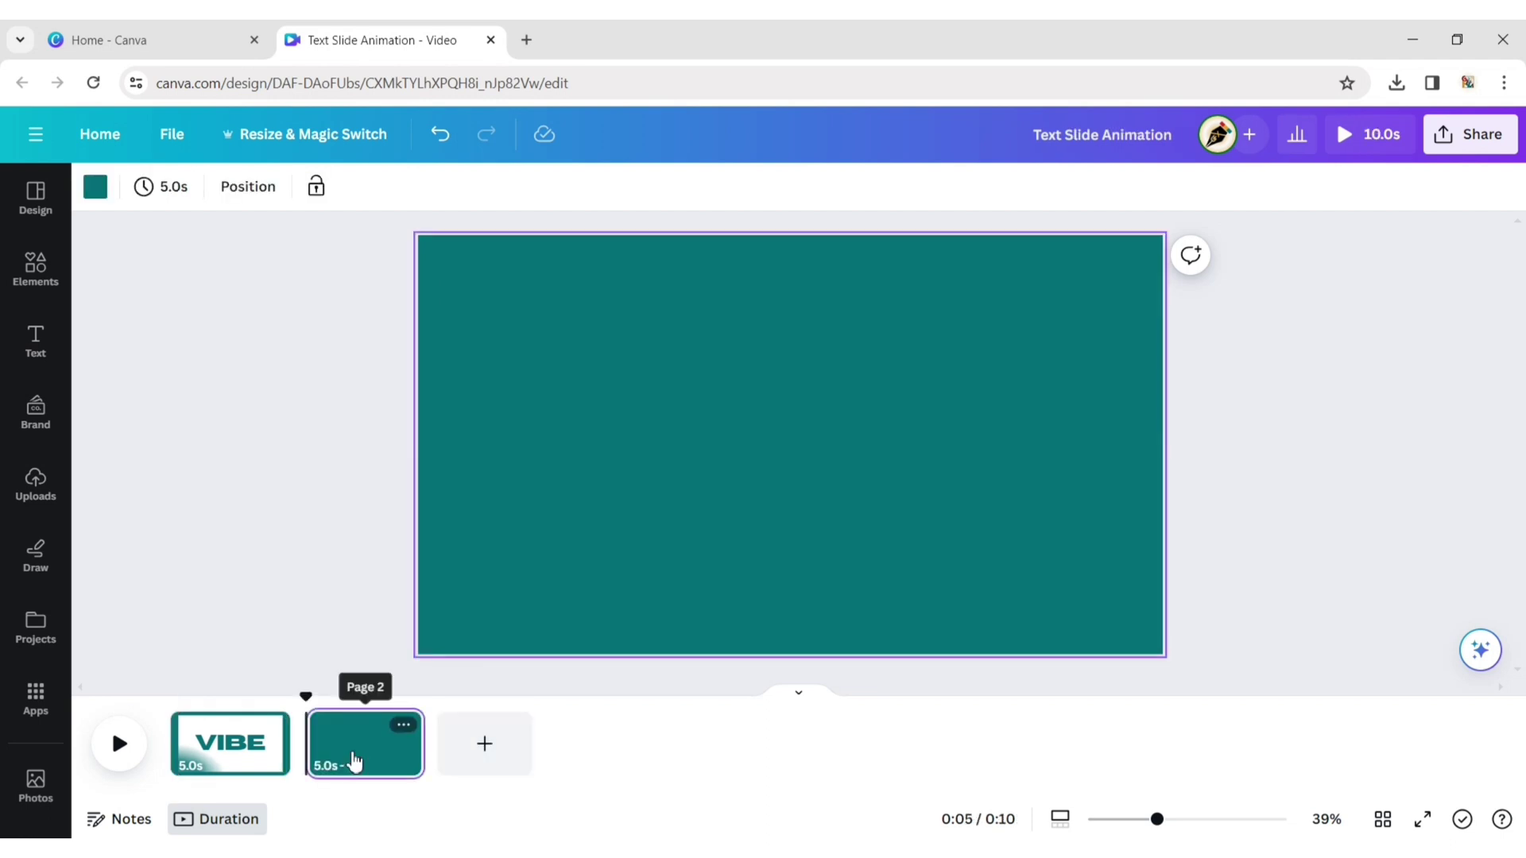
{"action": "left_click", "coordinate": [268, 725]}
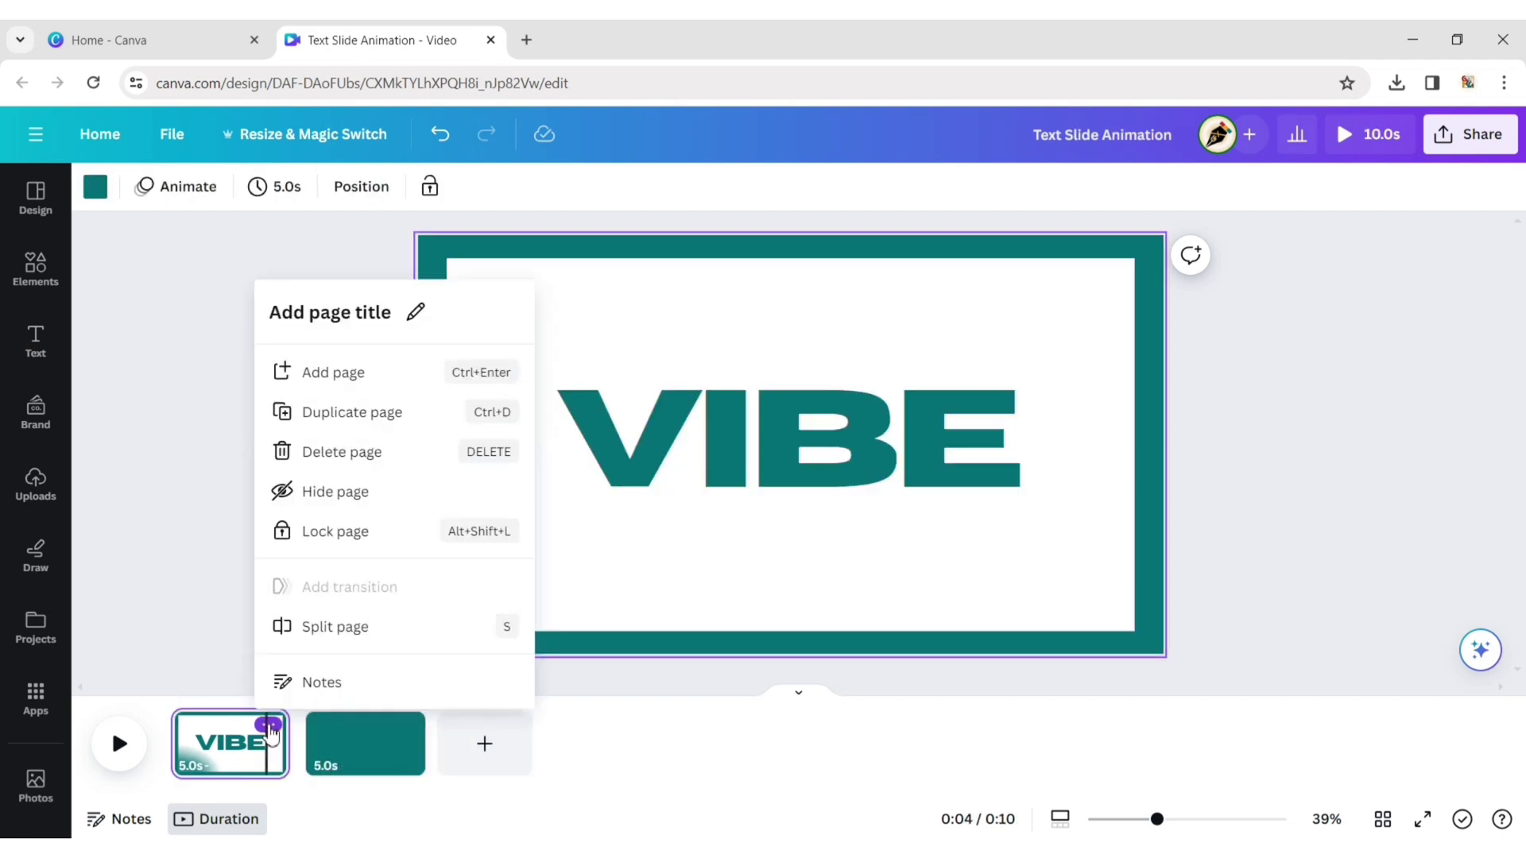
{"action": "left_click", "coordinate": [326, 453]}
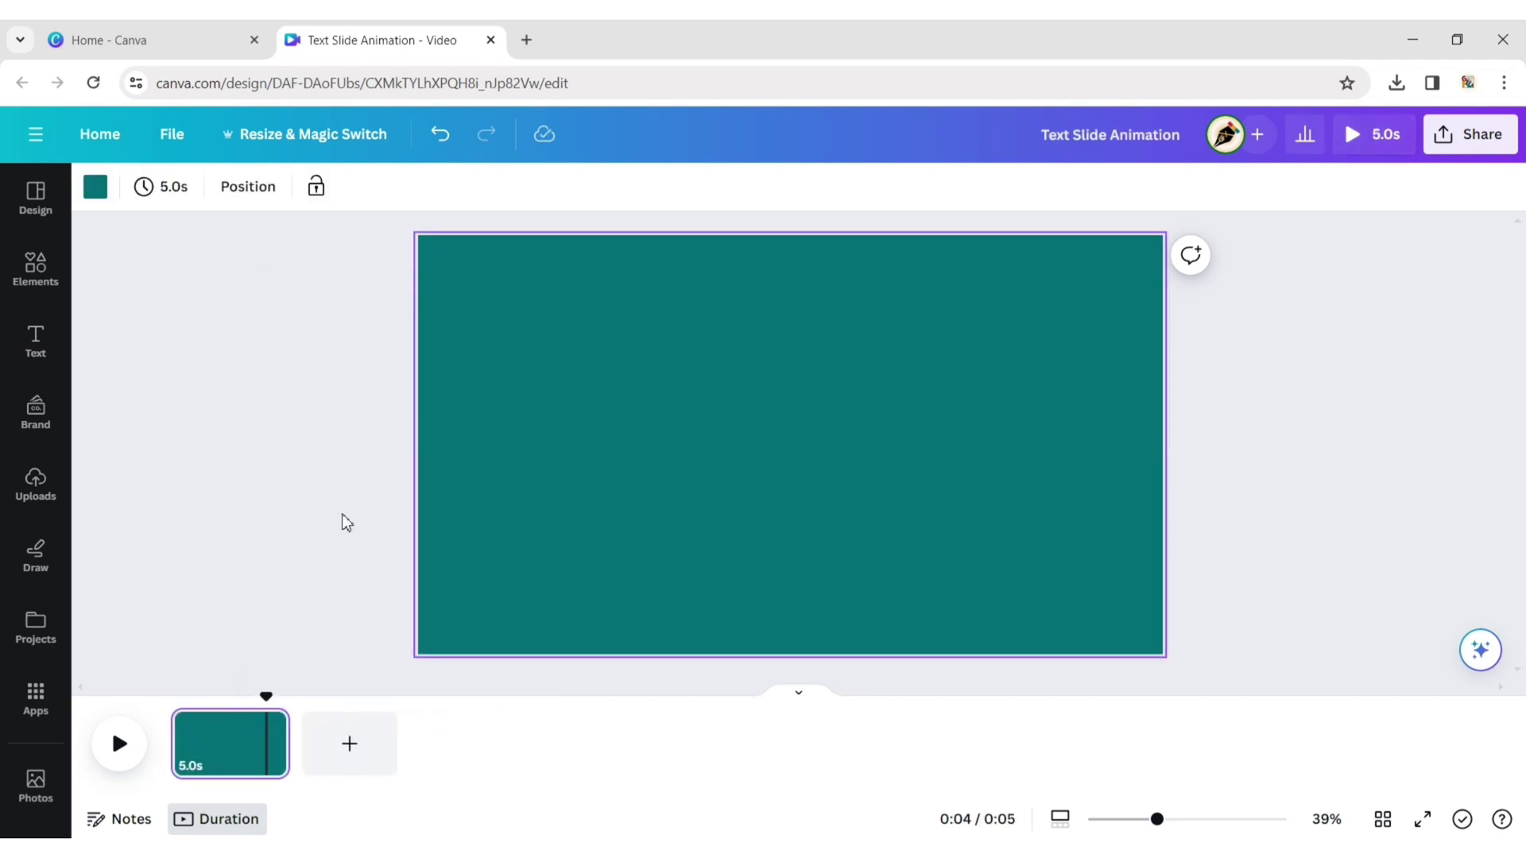
{"action": "left_click", "coordinate": [95, 187]}
{"action": "left_click", "coordinate": [378, 607]}
{"action": "left_click", "coordinate": [504, 442]}
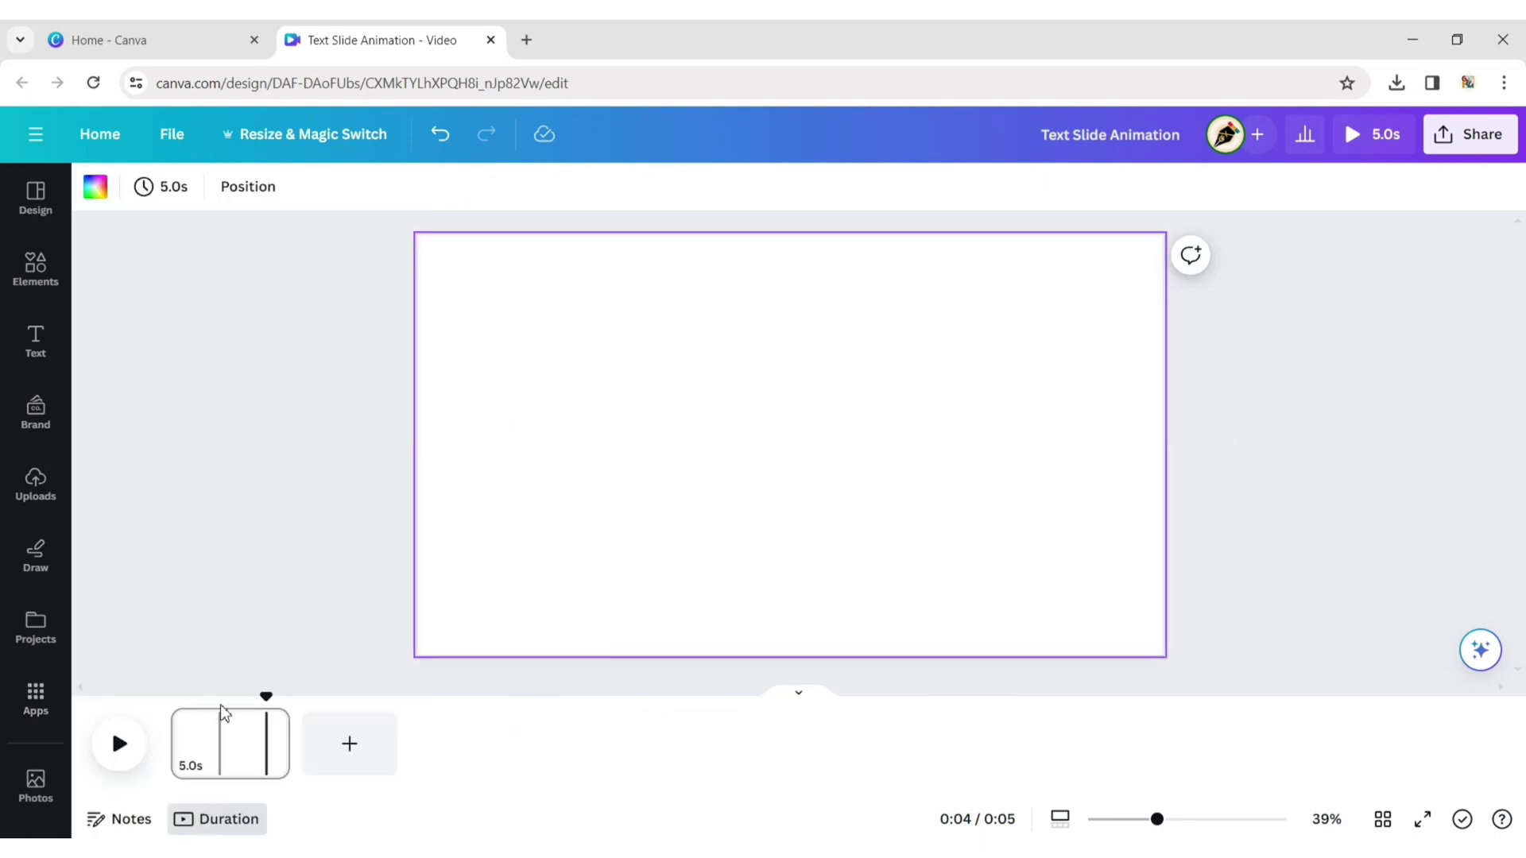
Add the uploaded park and skyscraper photo and stretch it to fill the 1920×1080 page.
{"action": "left_click", "coordinate": [230, 512]}
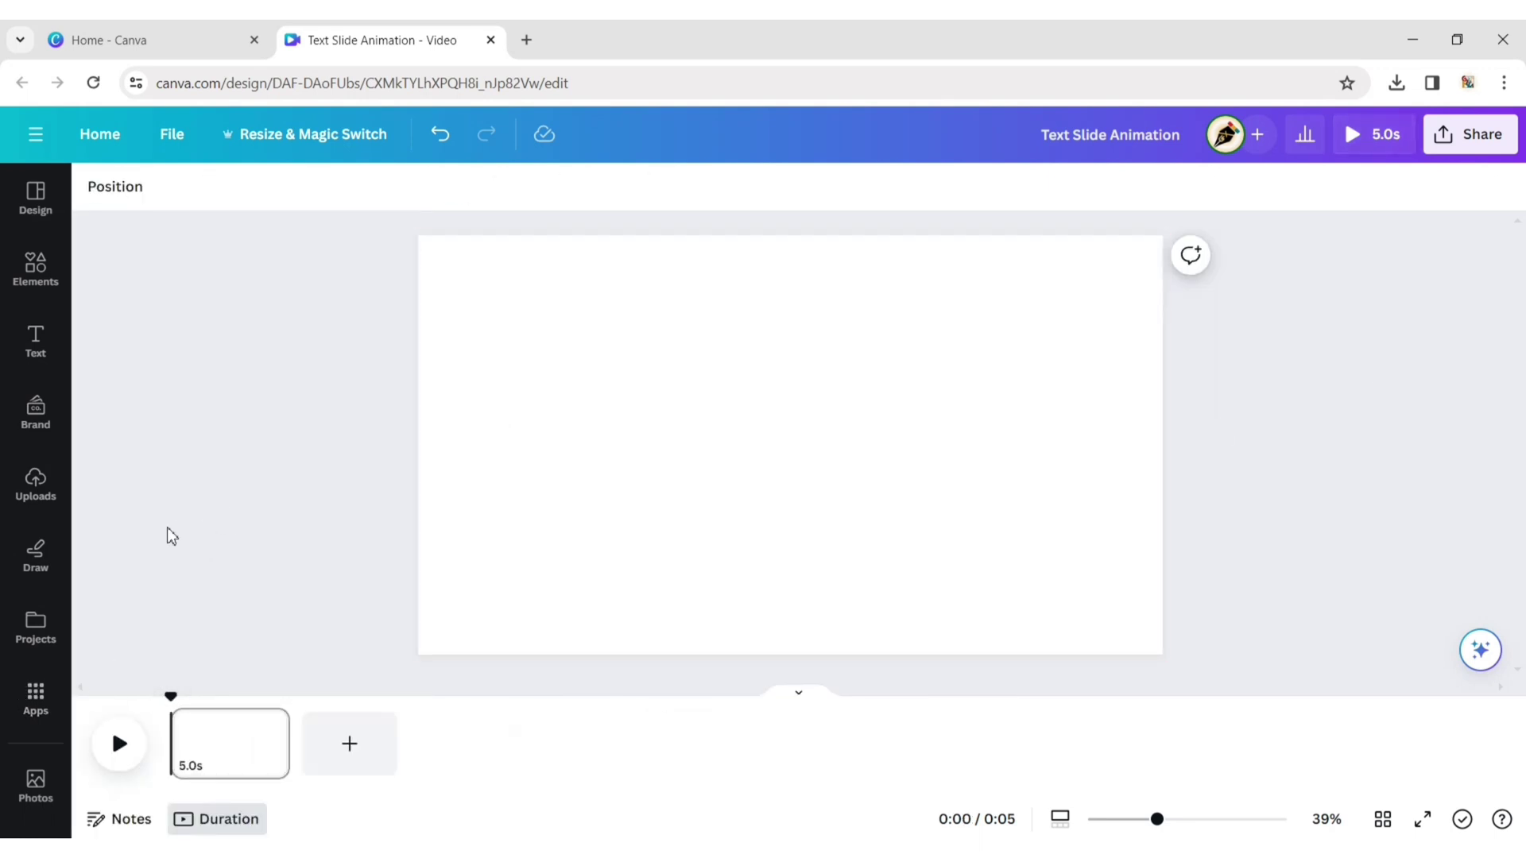
{"action": "left_click", "coordinate": [33, 501]}
{"action": "left_click", "coordinate": [293, 378]}
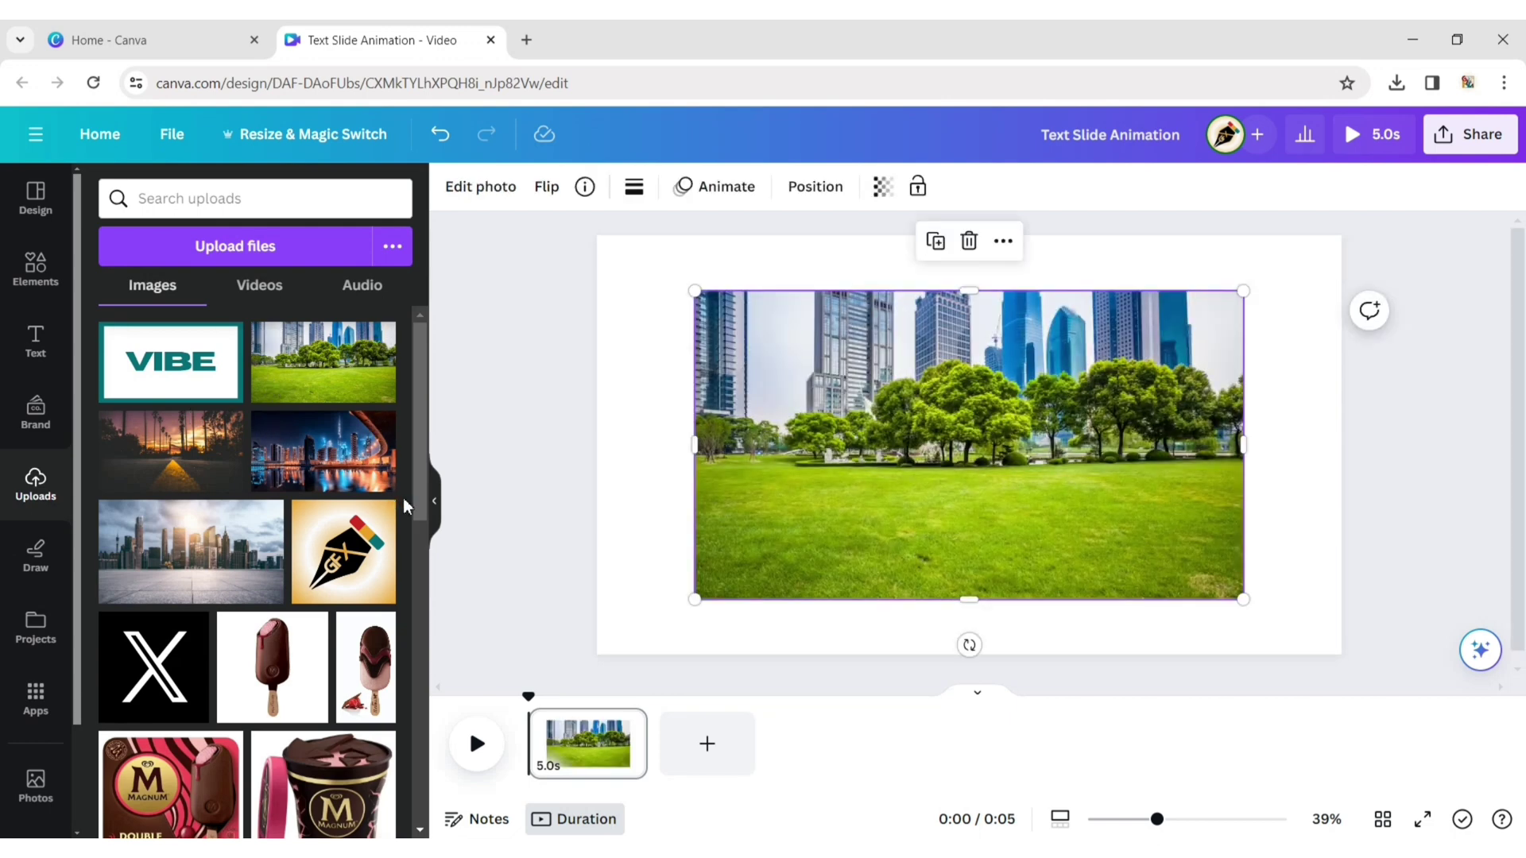
{"action": "left_click", "coordinate": [434, 501]}
{"action": "left_click_drag", "start_coordinate": [781, 406], "coordinate": [684, 352]}
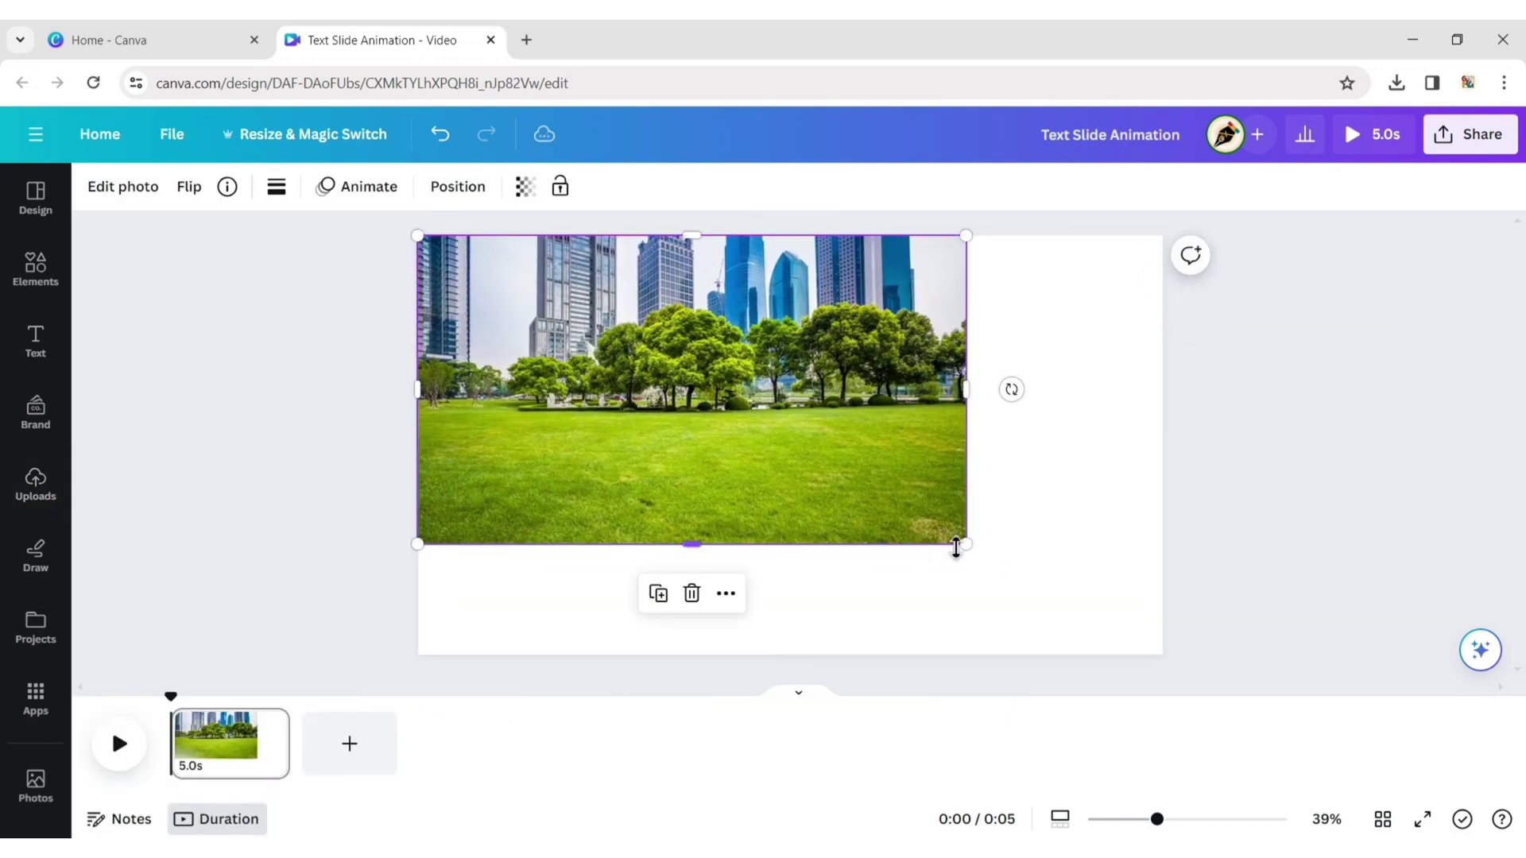
{"action": "left_click_drag", "start_coordinate": [964, 545], "coordinate": [1129, 708]}
{"action": "left_click", "coordinate": [1293, 382]}
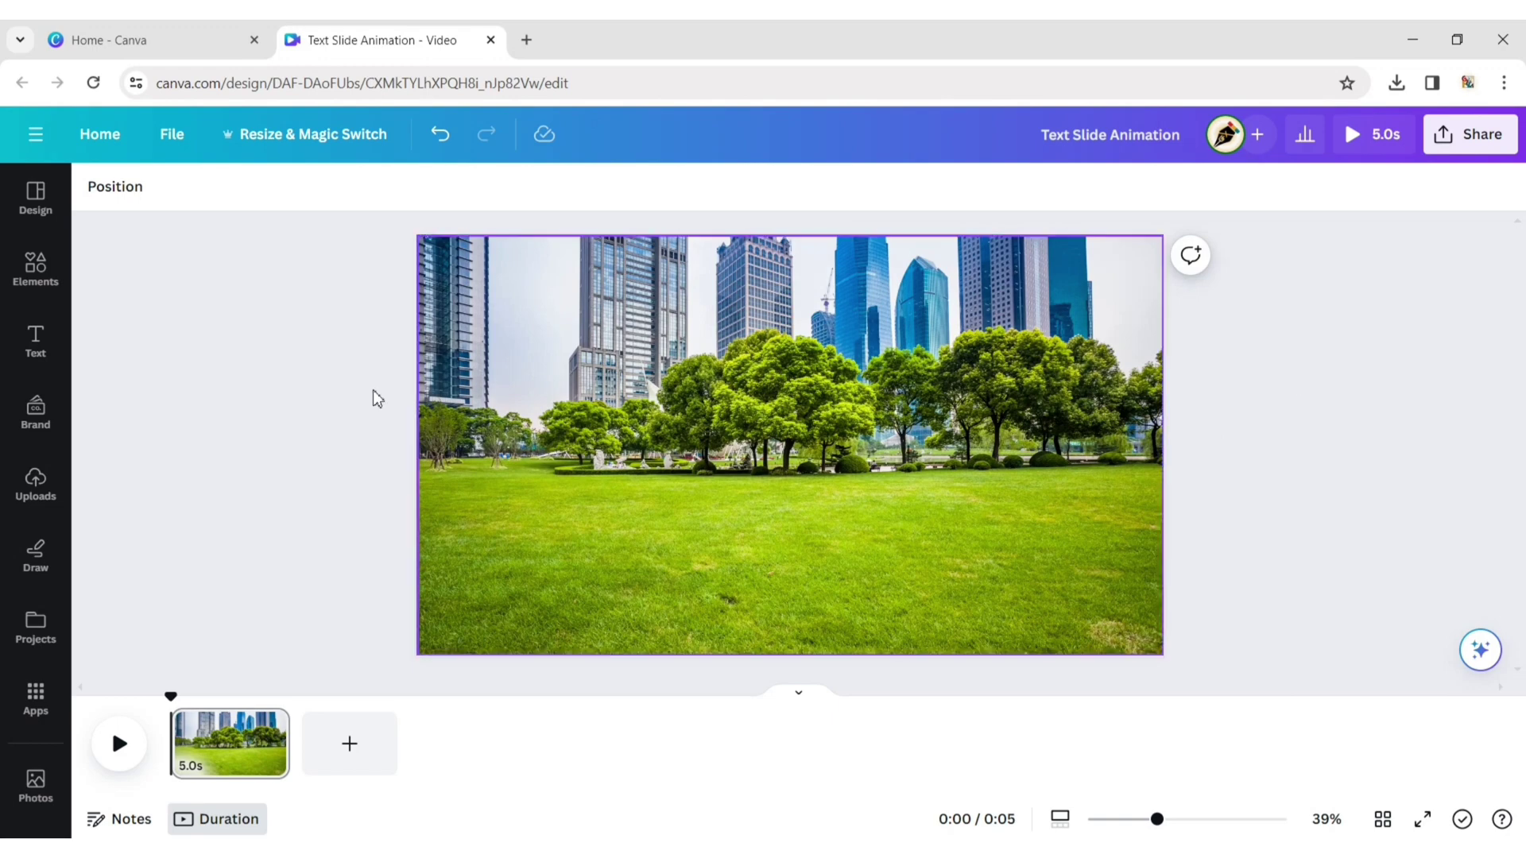
{"action": "left_click", "coordinate": [35, 485]}
Place the uploaded VIBE image on the park photo and remove its background.
{"action": "left_click", "coordinate": [171, 358]}
{"action": "left_click", "coordinate": [439, 517]}
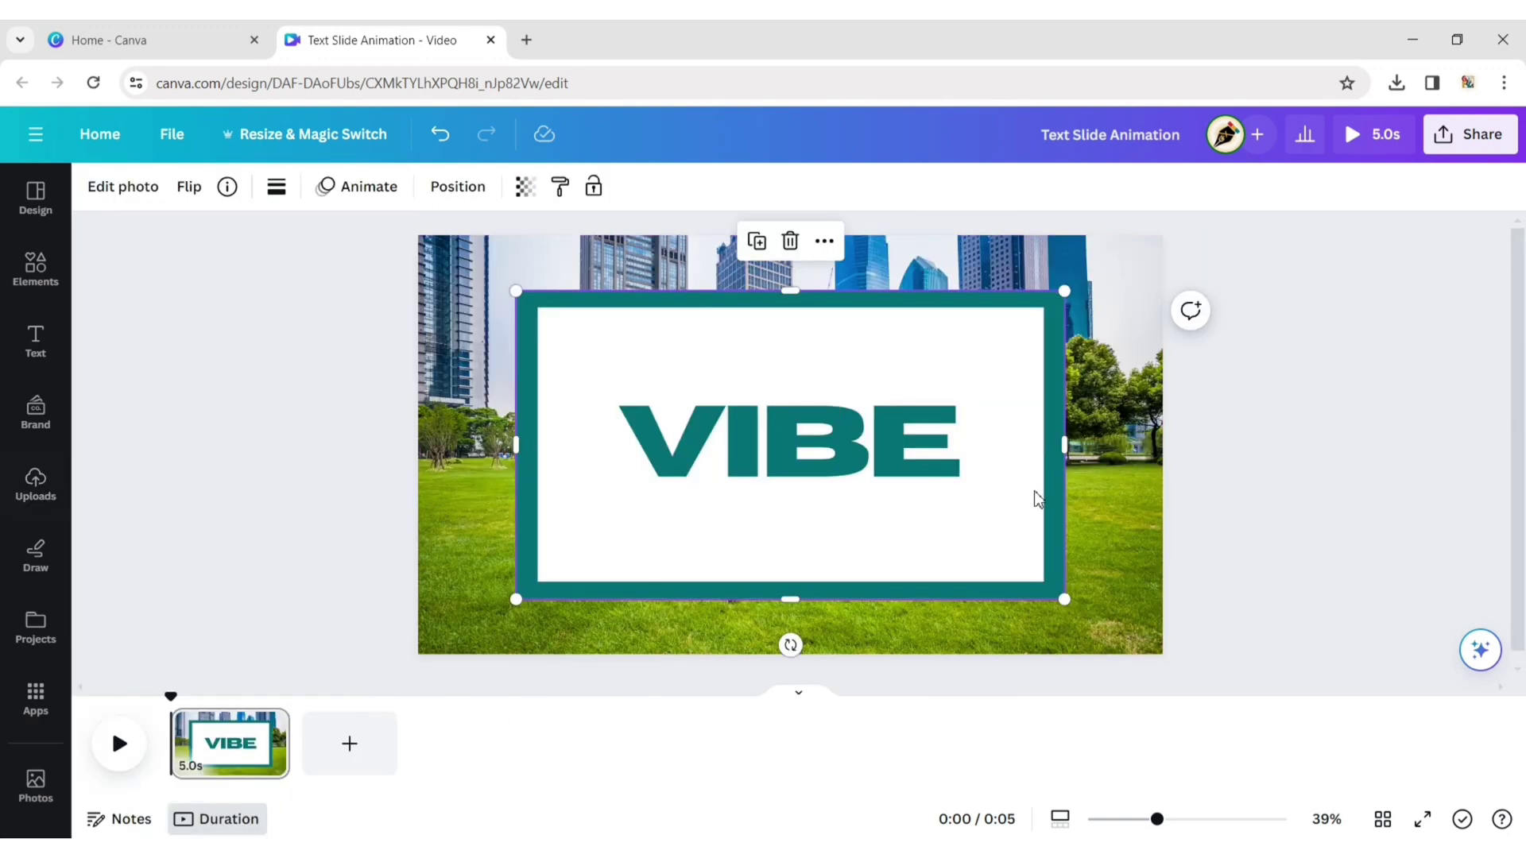
{"action": "left_click", "coordinate": [1360, 455]}
{"action": "left_click", "coordinate": [874, 405]}
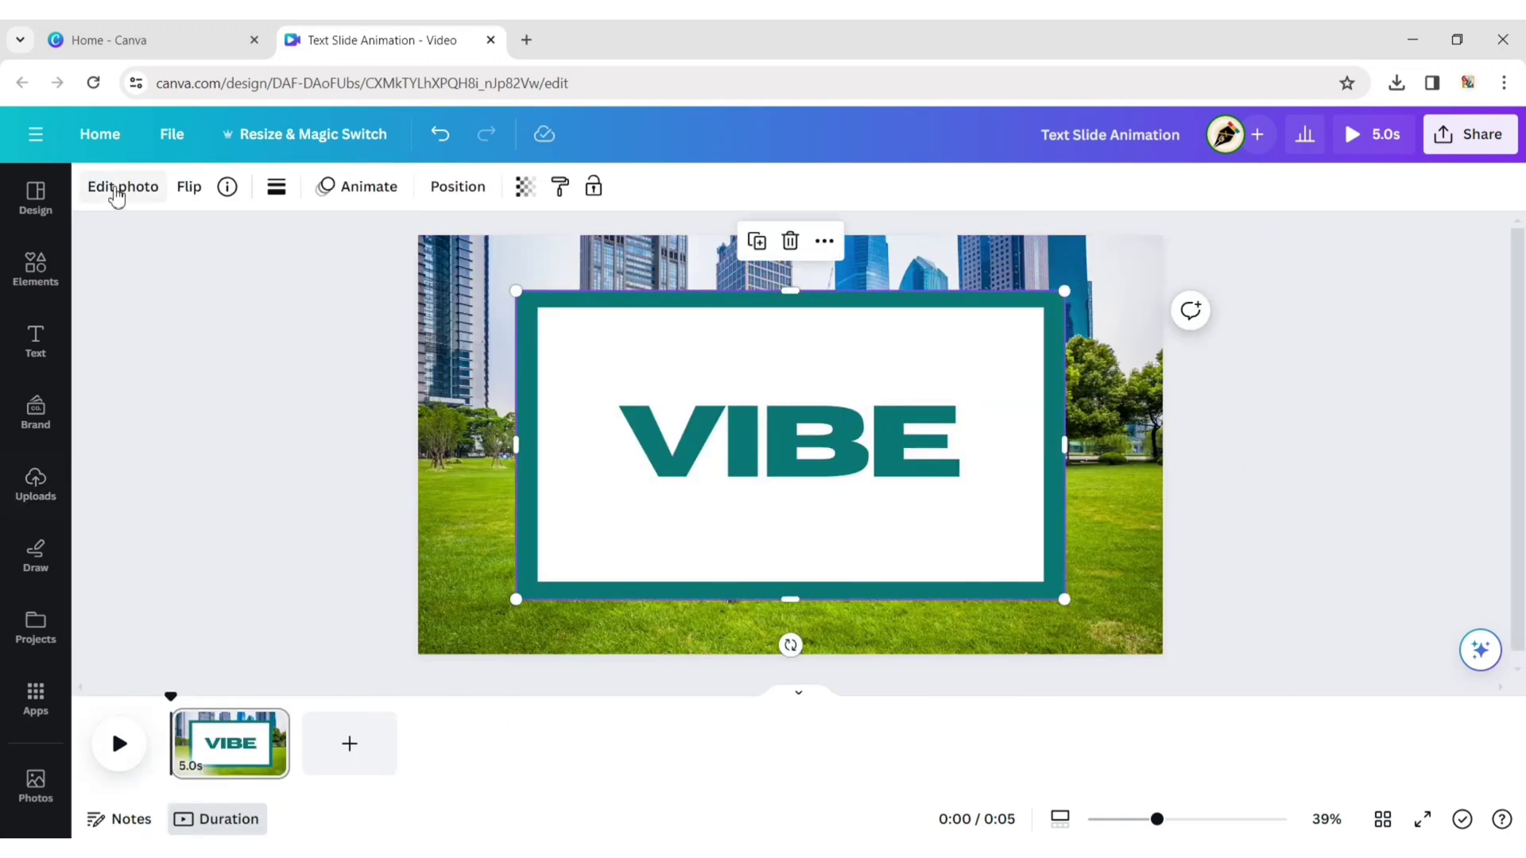
{"action": "left_click", "coordinate": [111, 188]}
{"action": "left_click", "coordinate": [110, 337]}
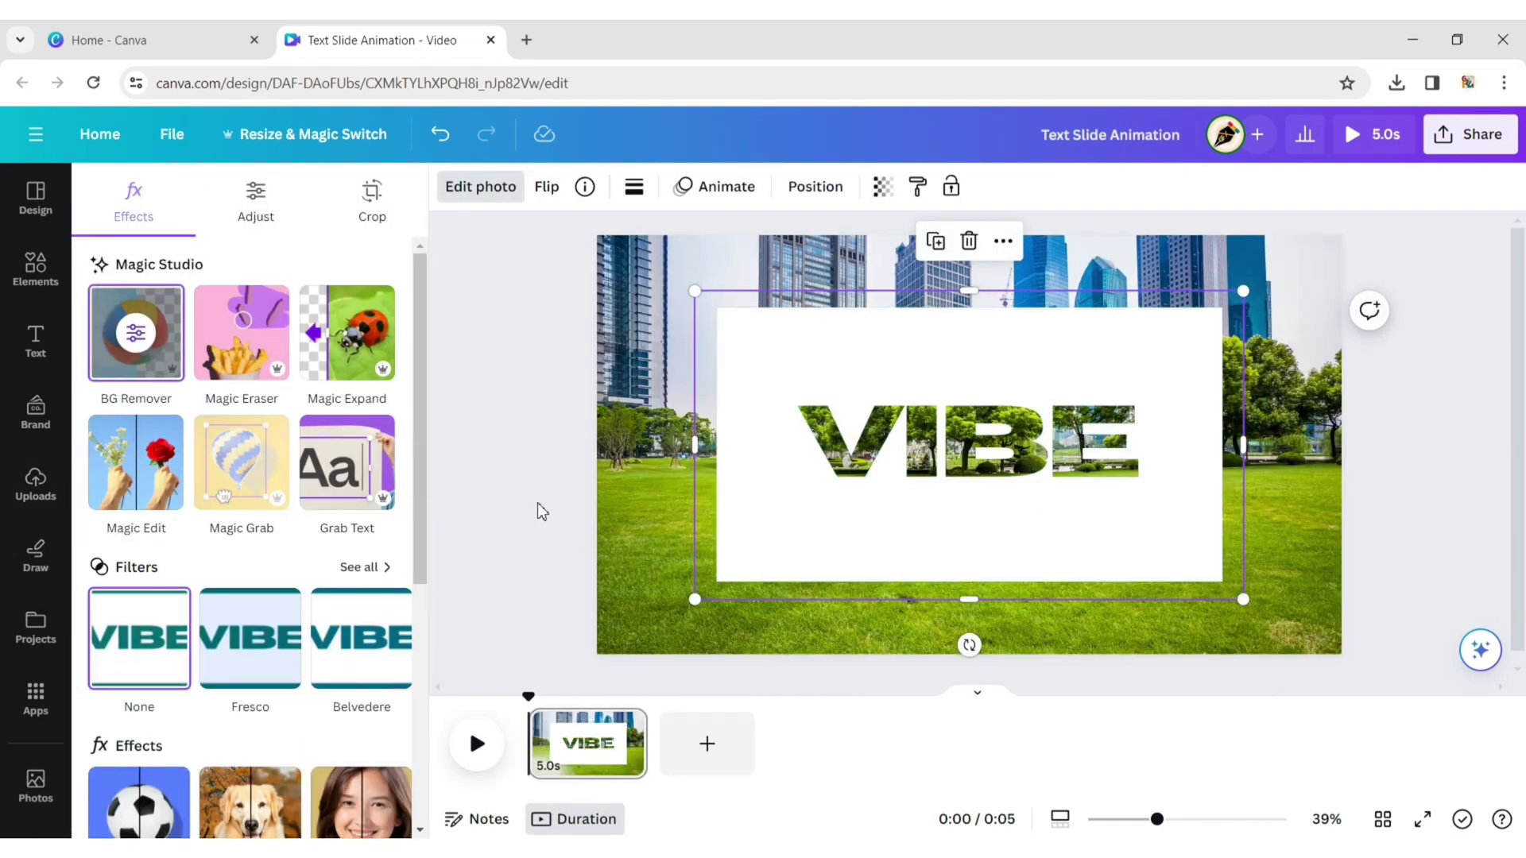
{"action": "left_click", "coordinate": [891, 477]}
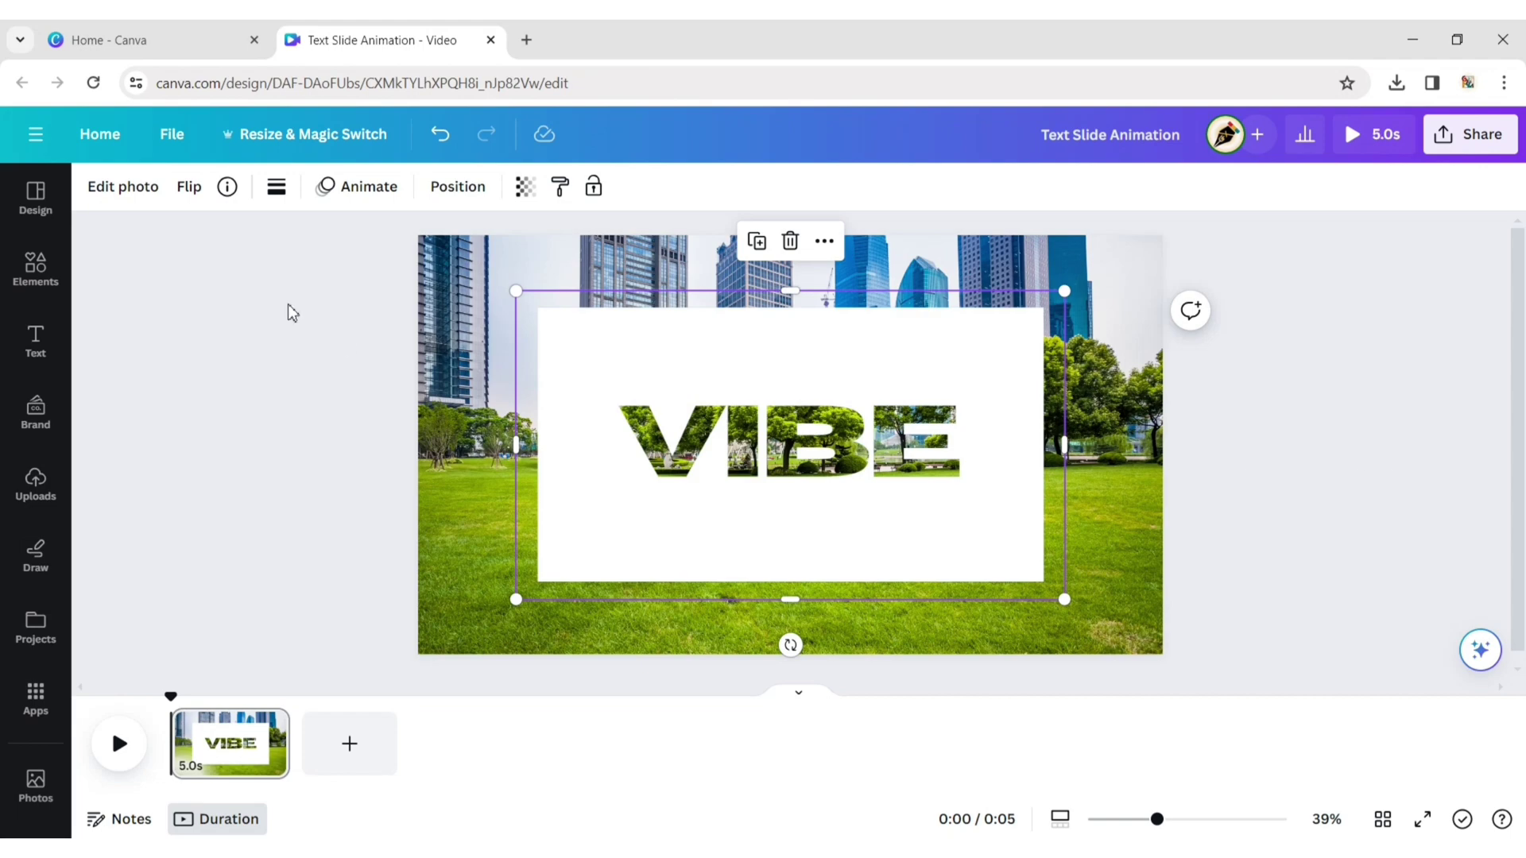
Apply a Glow shadow effect to the VIBE image.
{"action": "left_click", "coordinate": [139, 195]}
{"action": "scroll", "coordinate": [142, 596], "scroll_direction": "down", "scroll_amount": 2}
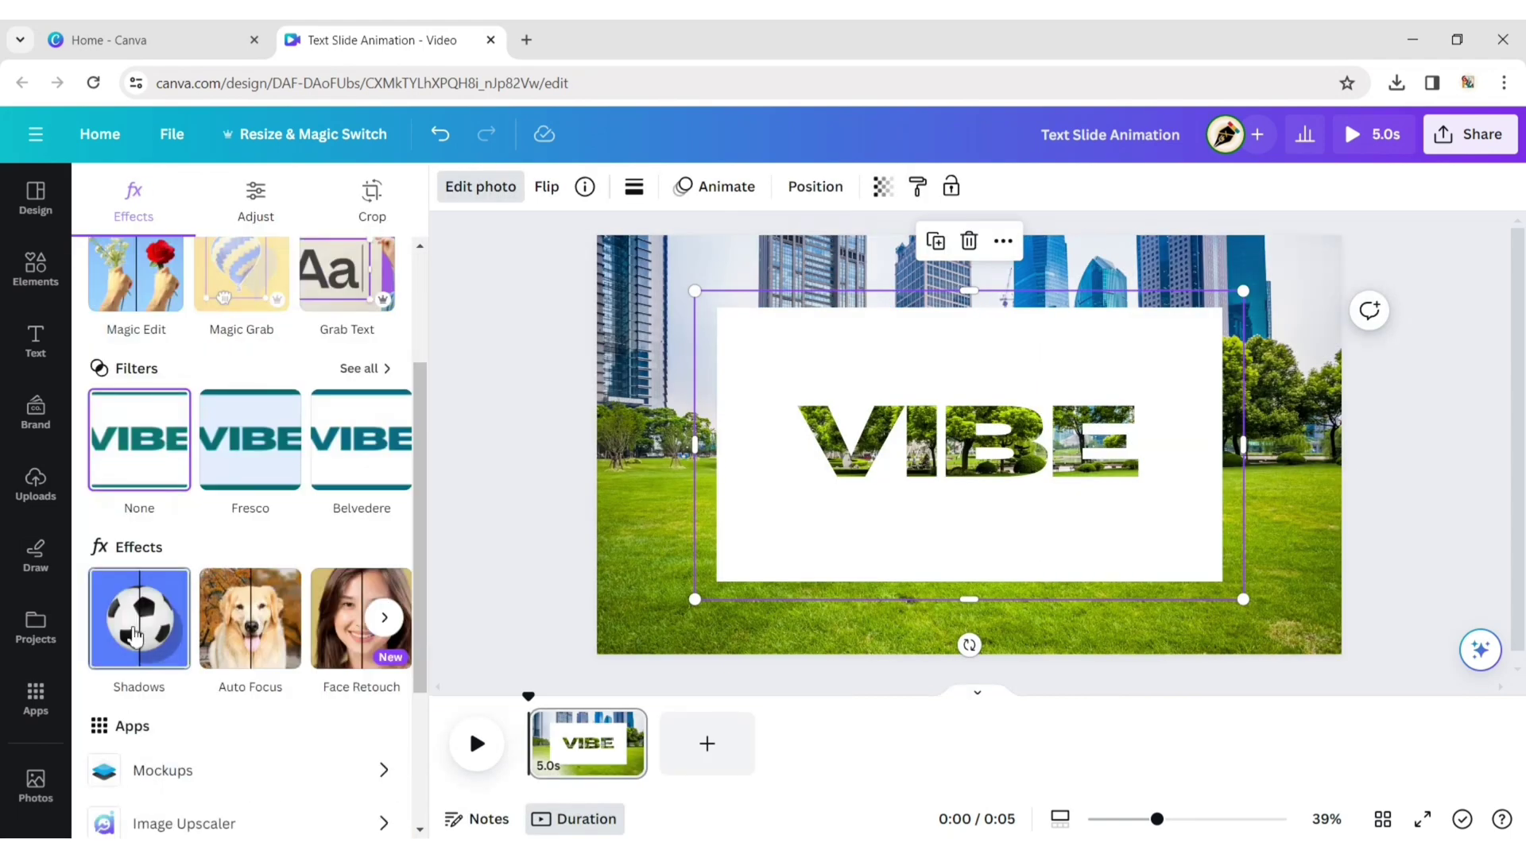
{"action": "left_click", "coordinate": [142, 596]}
{"action": "left_click", "coordinate": [138, 452]}
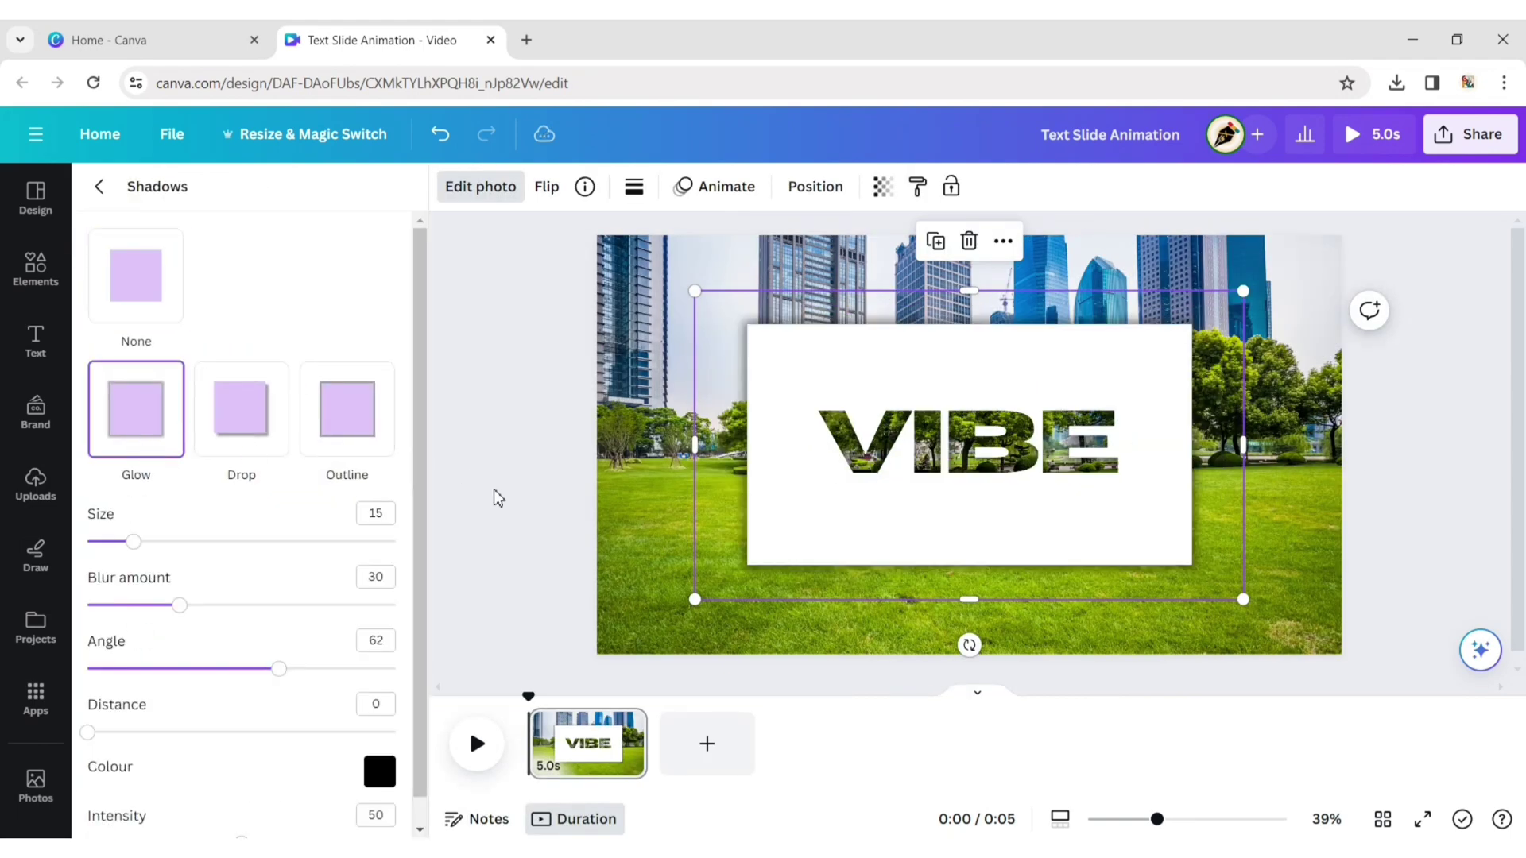
{"action": "left_click", "coordinate": [874, 477]}
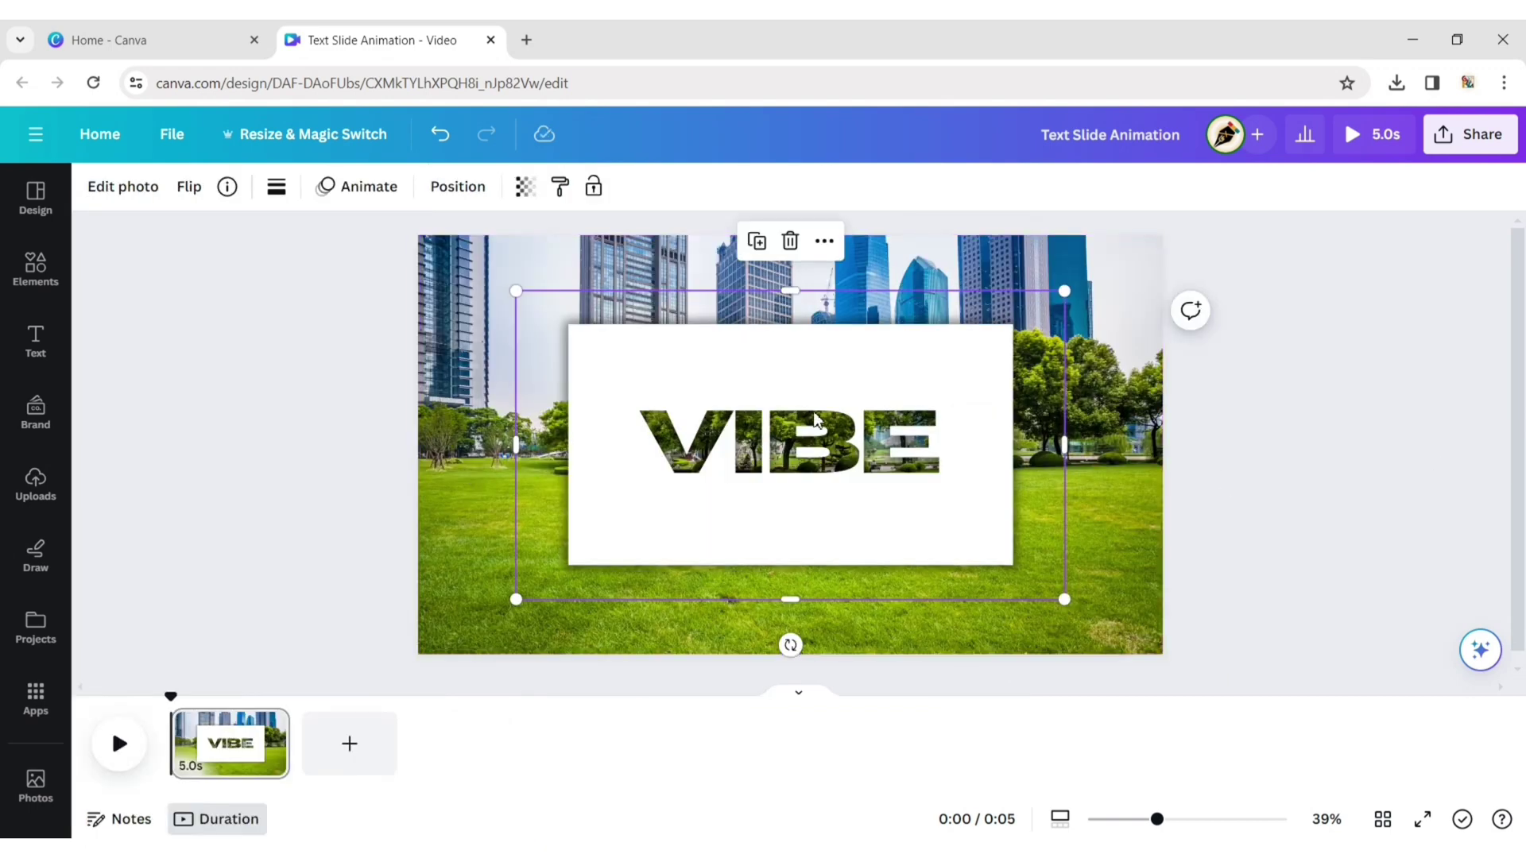
Roughly enlarge and centre the VIBE image, lining its edges up with the page.
{"action": "left_click_drag", "start_coordinate": [815, 418], "coordinate": [655, 321]}
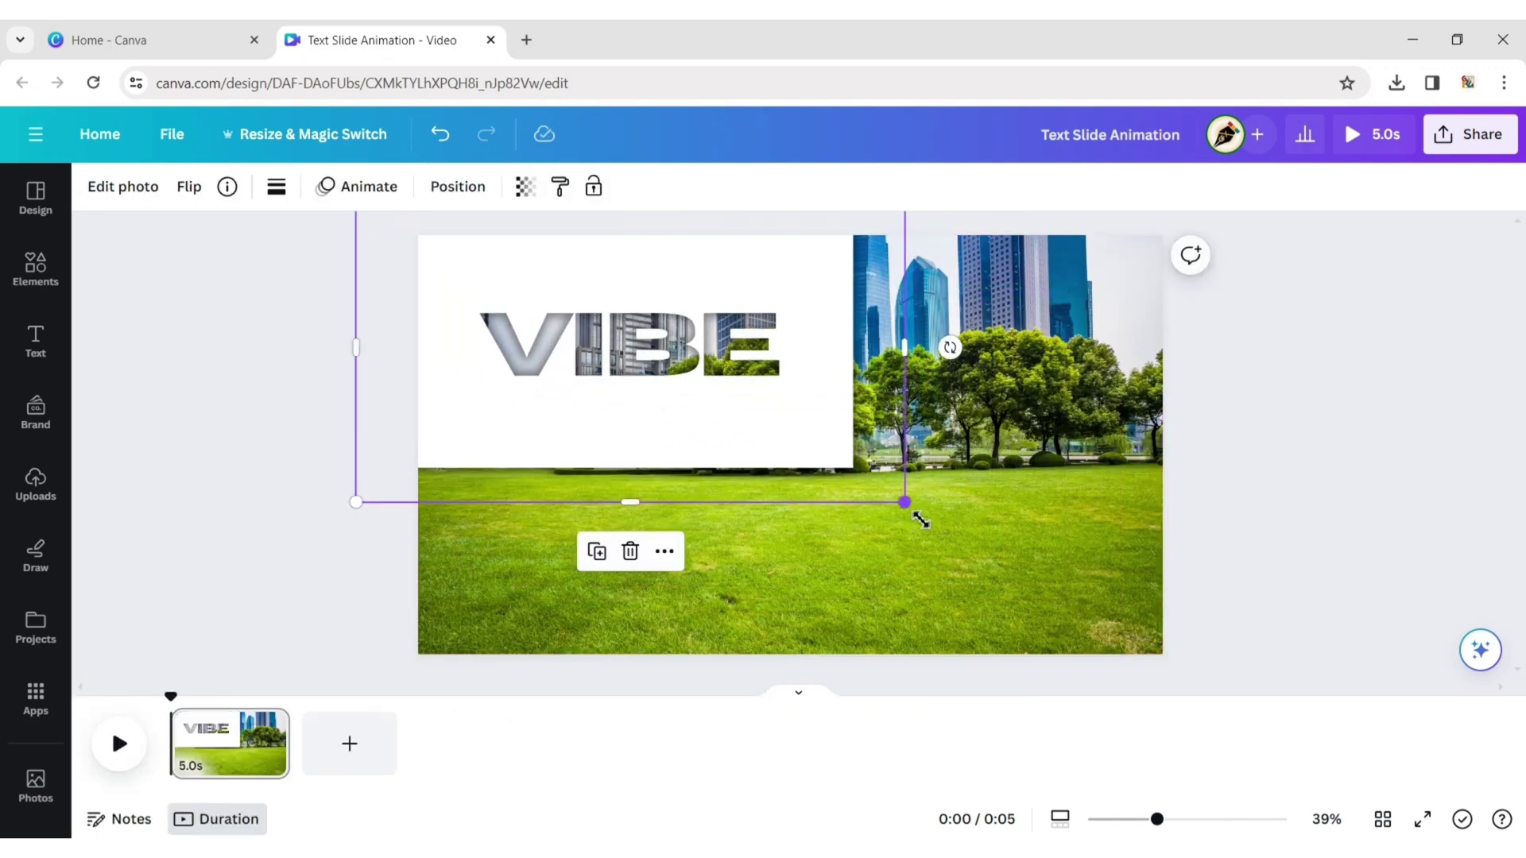
{"action": "left_click_drag", "start_coordinate": [920, 520], "coordinate": [1205, 803]}
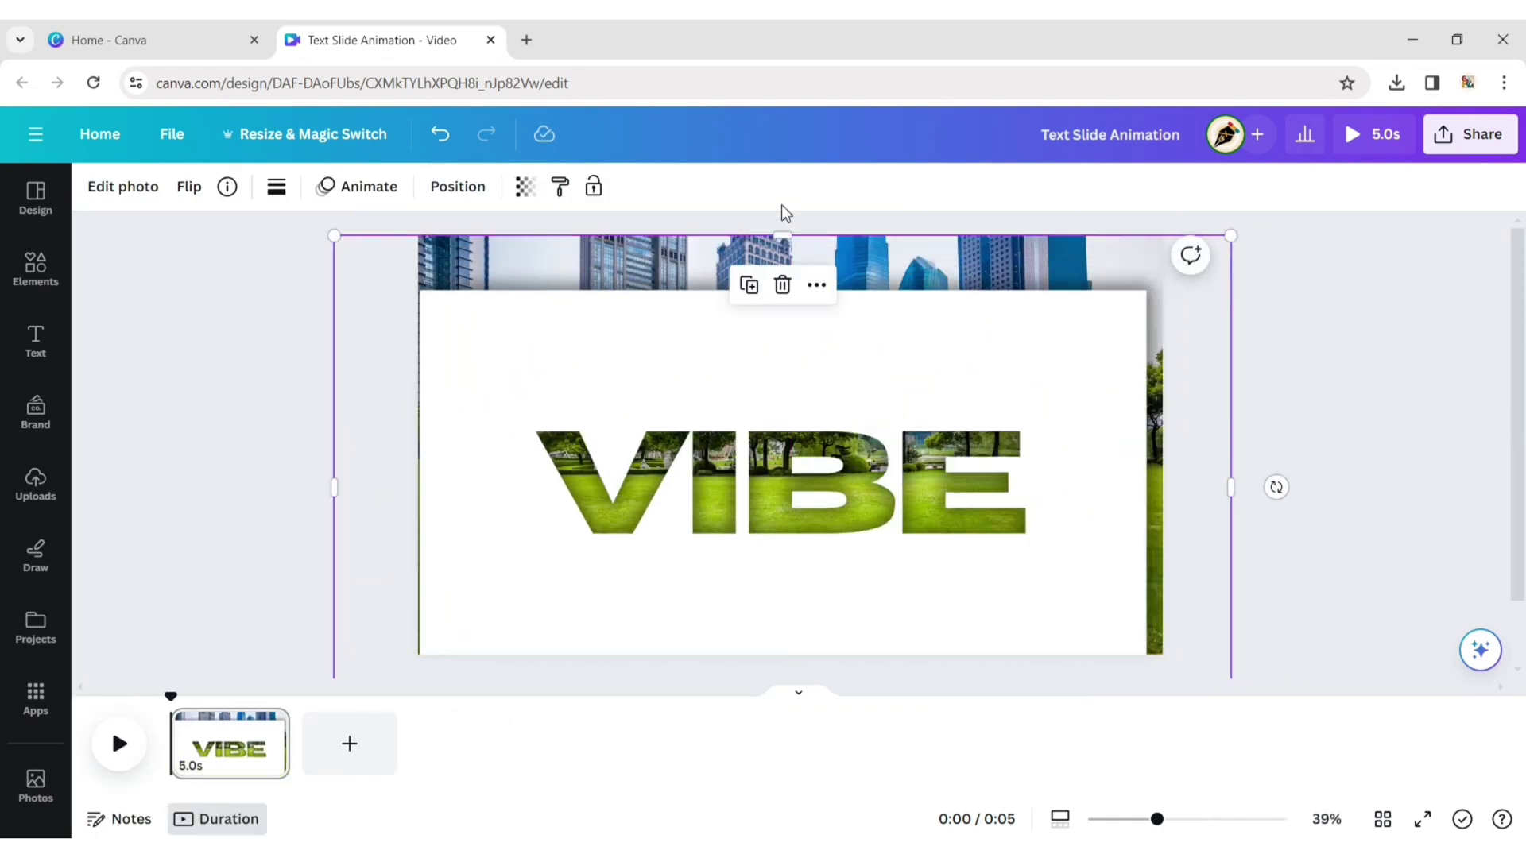
{"action": "left_click_drag", "start_coordinate": [783, 236], "coordinate": [779, 393]}
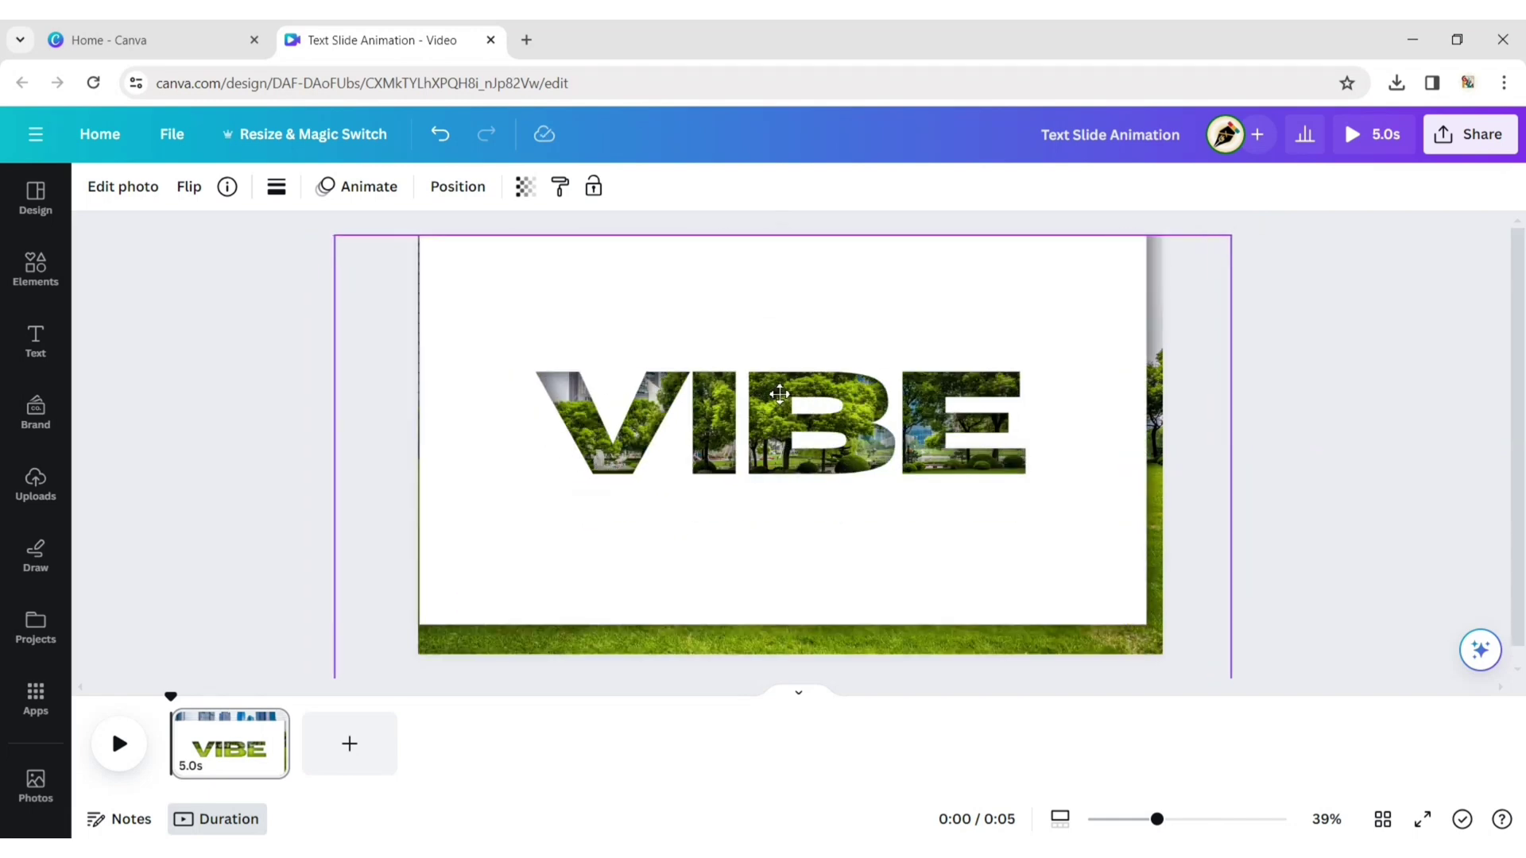
{"action": "left_click_drag", "start_coordinate": [785, 676], "coordinate": [793, 571]}
{"action": "left_click_drag", "start_coordinate": [797, 443], "coordinate": [776, 470]}
{"action": "left_click_drag", "start_coordinate": [1224, 626], "coordinate": [1338, 742]}
{"action": "left_click_drag", "start_coordinate": [1004, 419], "coordinate": [966, 393]}
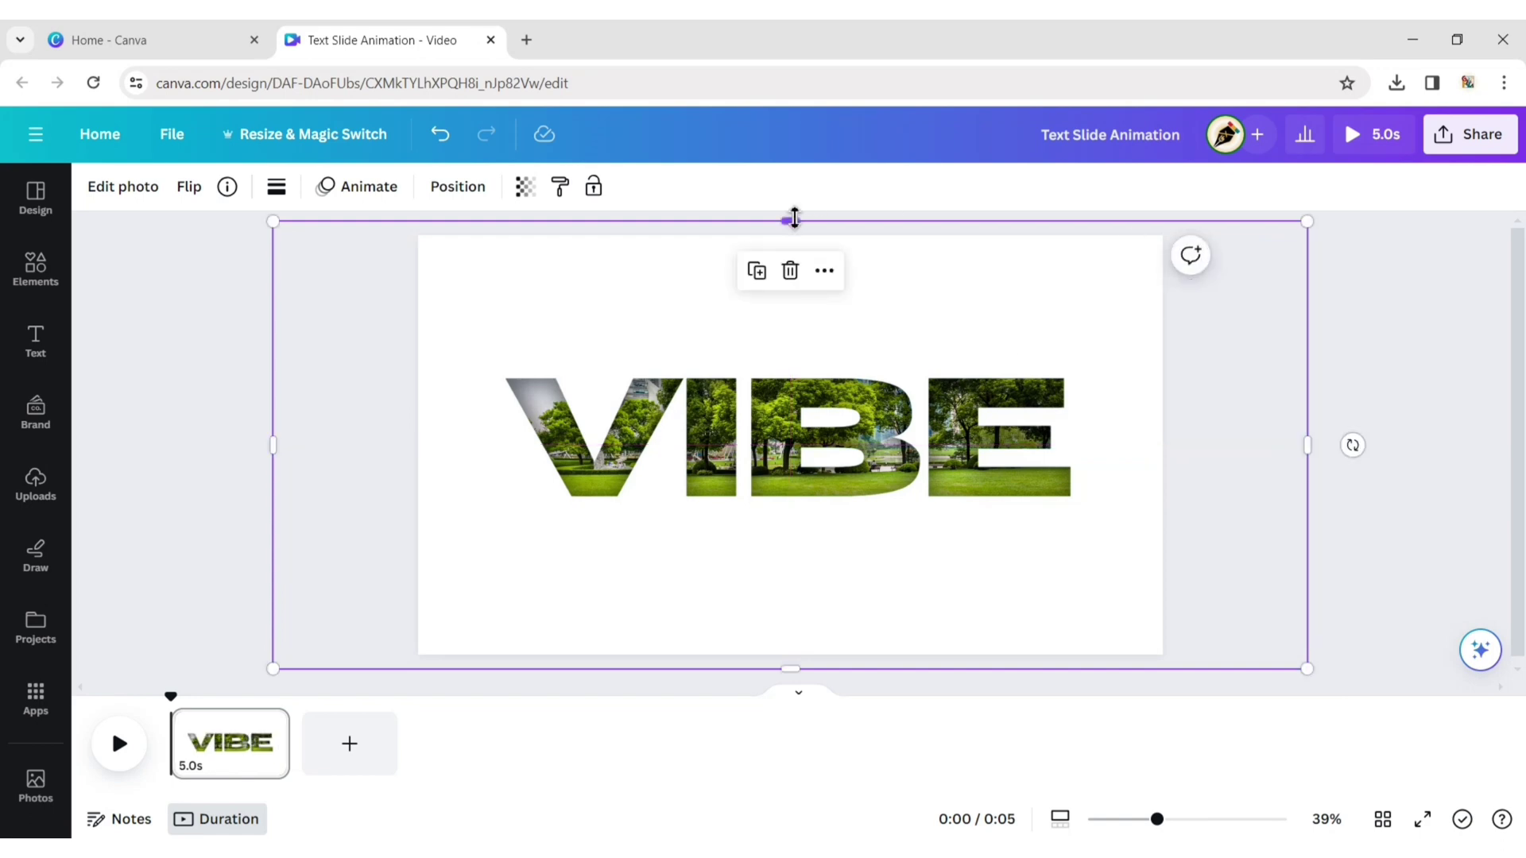
{"action": "left_click_drag", "start_coordinate": [796, 670], "coordinate": [796, 654]}
{"action": "left_click_drag", "start_coordinate": [1306, 454], "coordinate": [1163, 445]}
{"action": "left_click_drag", "start_coordinate": [273, 441], "coordinate": [417, 445]}
Fine-tune the VIBE image to 1920 × 1080, centred and flush with every page edge.
{"action": "left_click_drag", "start_coordinate": [1163, 654], "coordinate": [1216, 679]}
{"action": "left_click_drag", "start_coordinate": [1055, 493], "coordinate": [977, 467]}
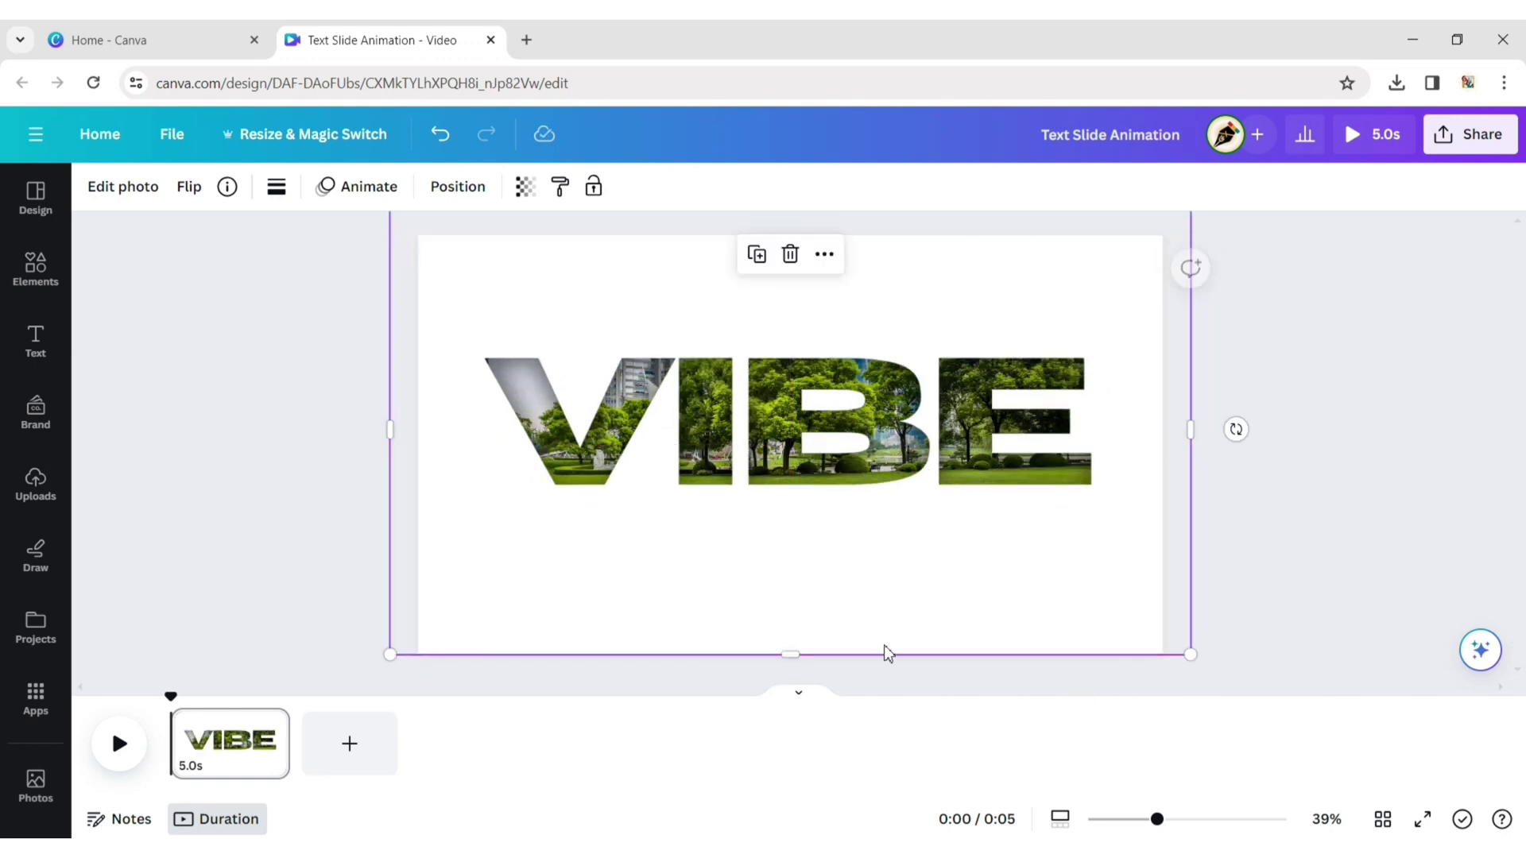
{"action": "mouse_move", "coordinate": [791, 660]}
{"action": "left_mouse_down"}
{"action": "mouse_move", "coordinate": [790, 634]}
{"action": "mouse_move", "coordinate": [791, 663]}
{"action": "left_mouse_up"}
{"action": "left_click_drag", "start_coordinate": [803, 463], "coordinate": [797, 469]}
{"action": "left_click_drag", "start_coordinate": [1191, 663], "coordinate": [1217, 676]}
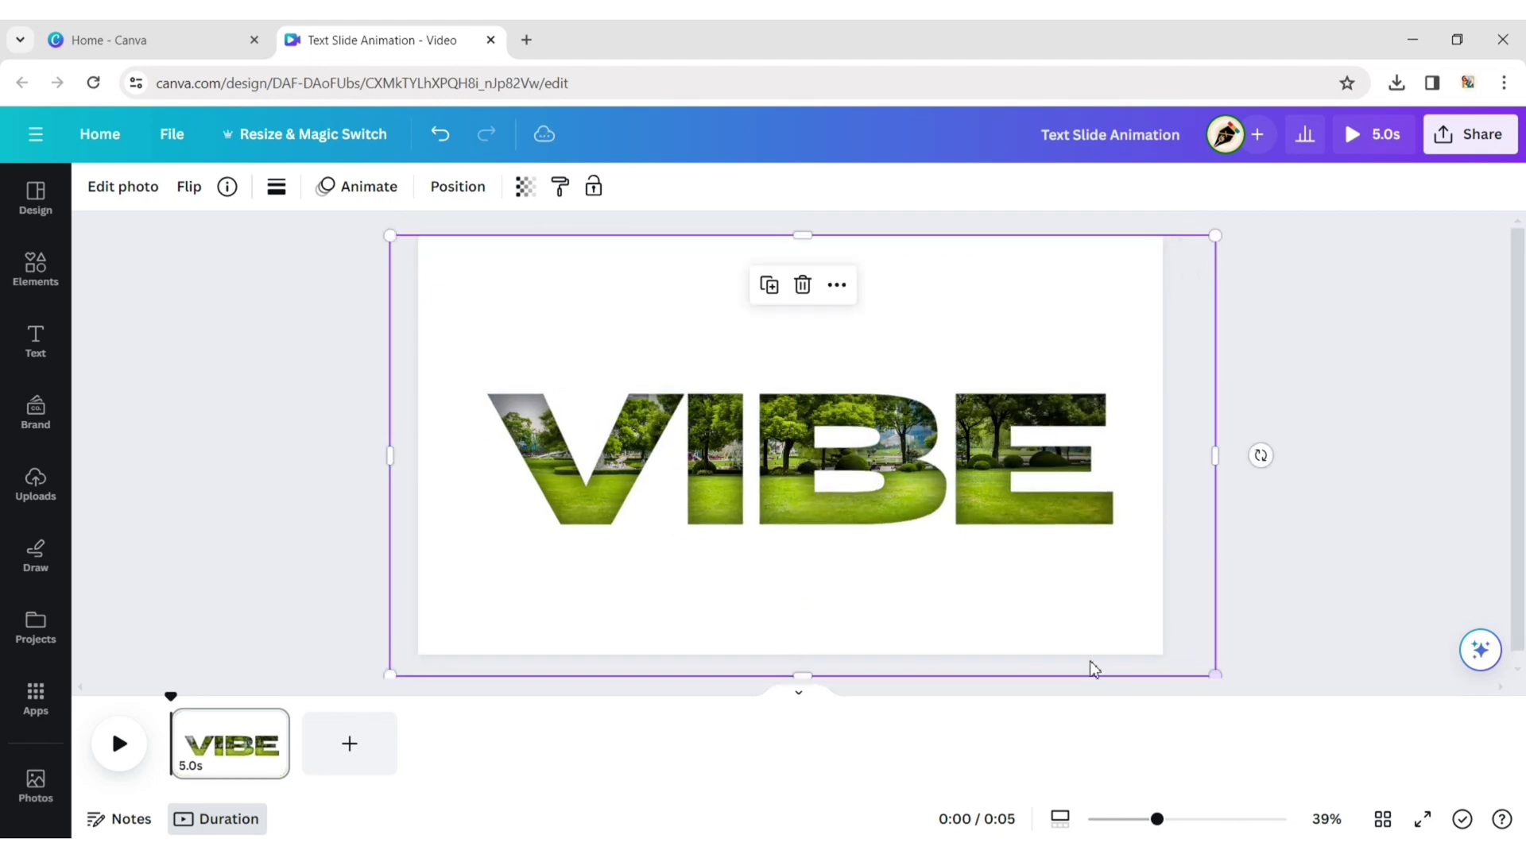
{"action": "left_click_drag", "start_coordinate": [812, 674], "coordinate": [804, 651]}
{"action": "left_click_drag", "start_coordinate": [814, 527], "coordinate": [798, 525]}
{"action": "left_click_drag", "start_coordinate": [382, 446], "coordinate": [418, 446]}
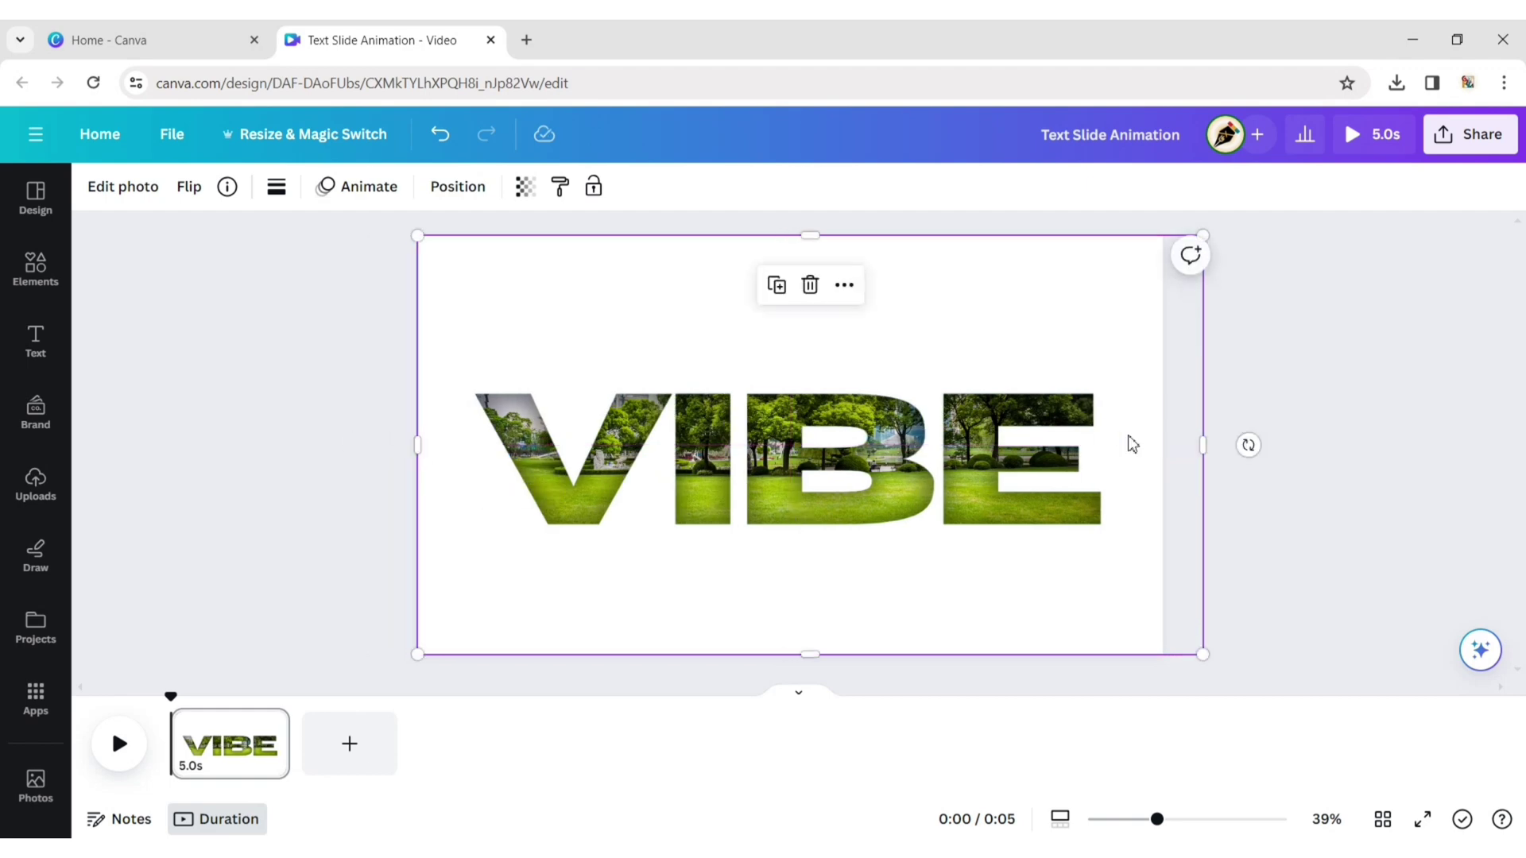
{"action": "left_click_drag", "start_coordinate": [1206, 447], "coordinate": [1165, 444]}
{"action": "left_click", "coordinate": [1457, 342]}
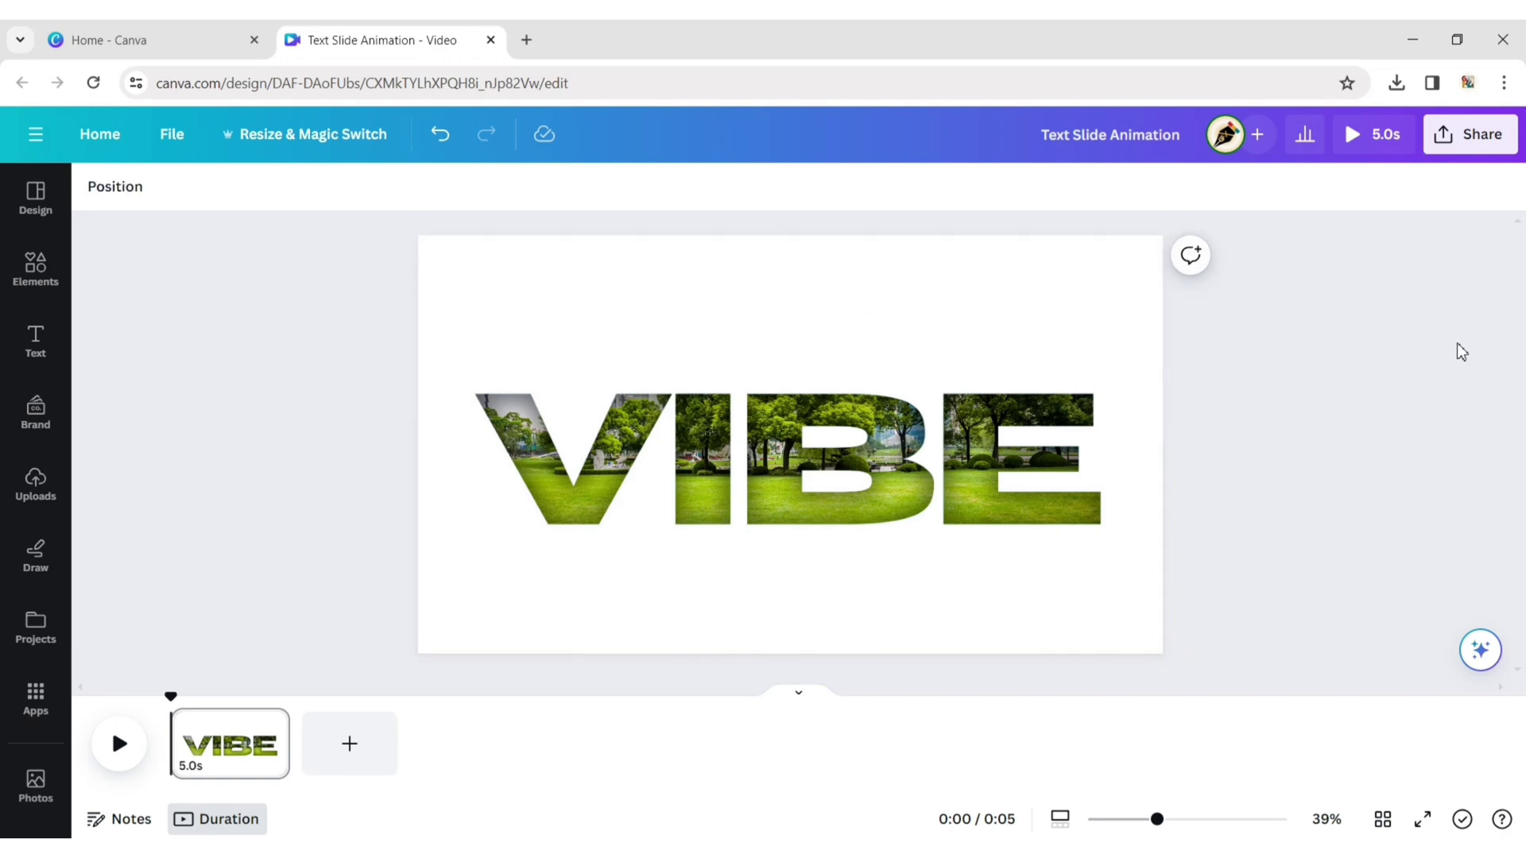
Search elements for 'line', add a straight line, and rotate it 90° to stand vertical.
{"action": "left_click", "coordinate": [35, 274]}
{"action": "type", "text": "line"}
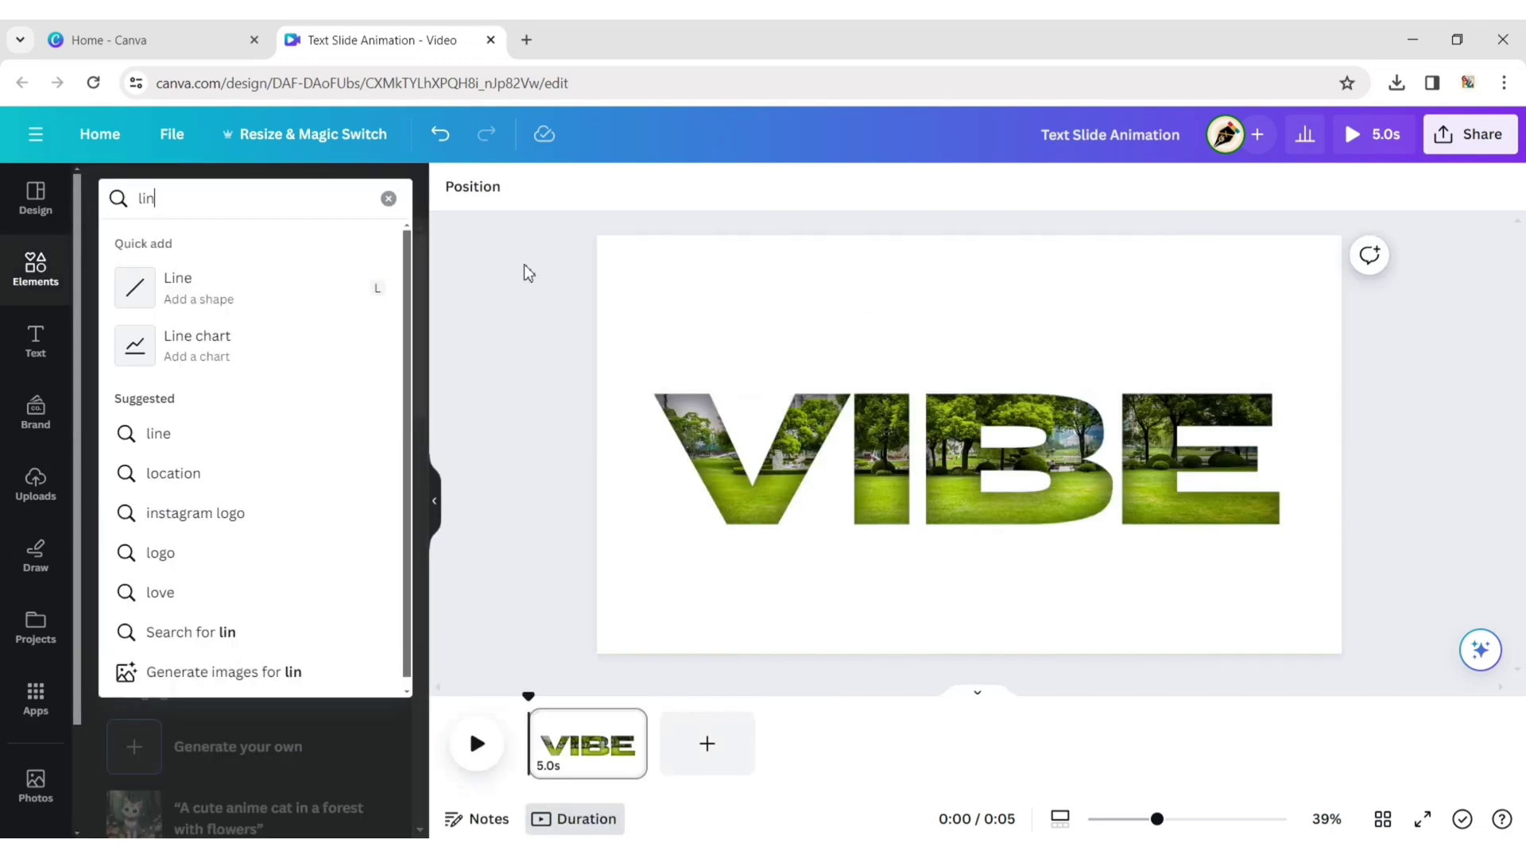
{"action": "key", "text": "Return"}
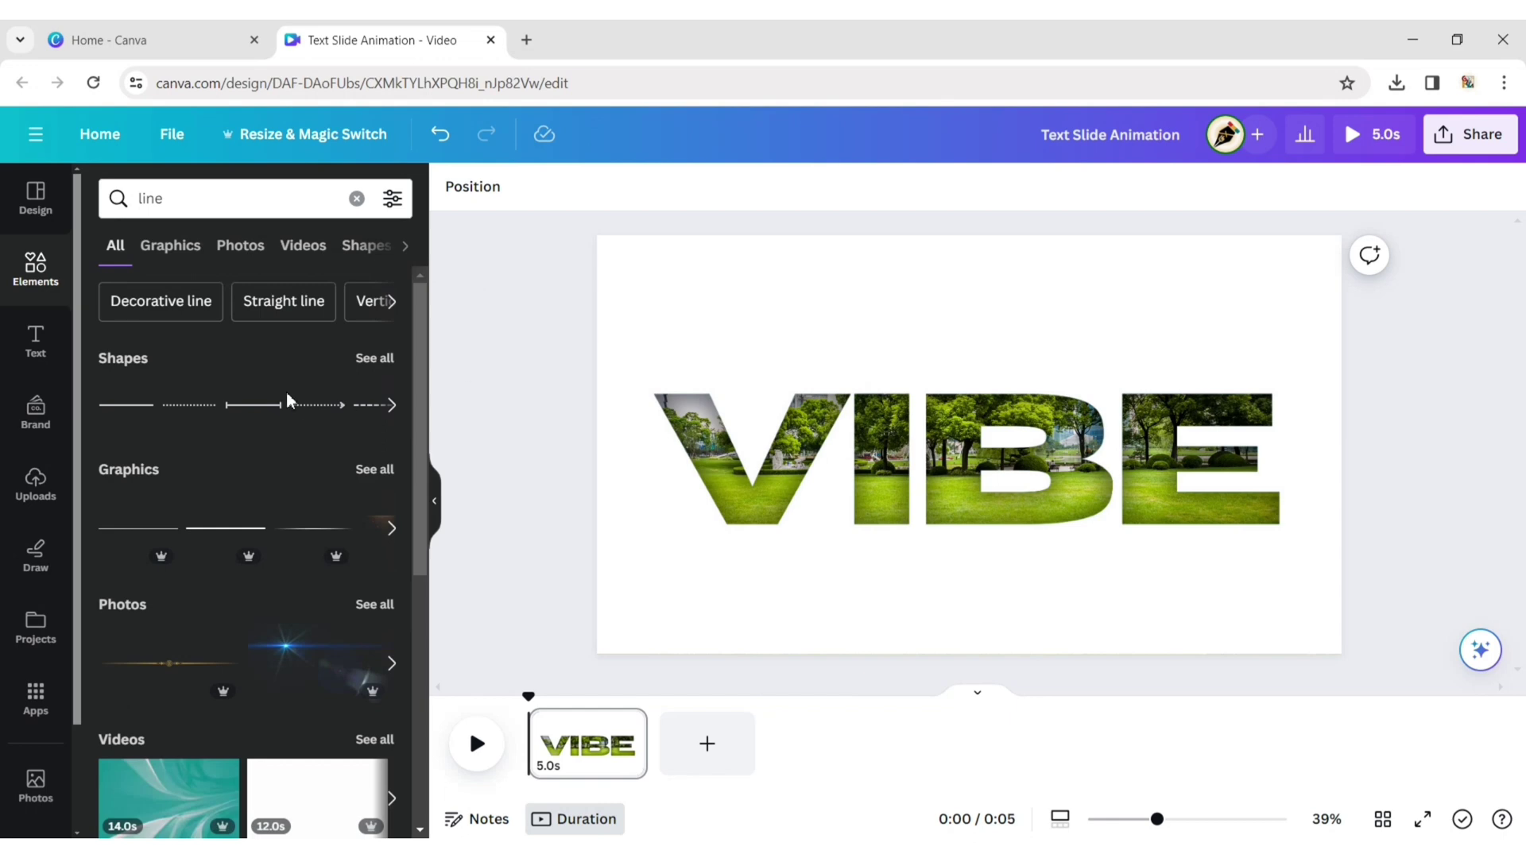
{"action": "left_click", "coordinate": [254, 408]}
{"action": "left_click", "coordinate": [434, 503]}
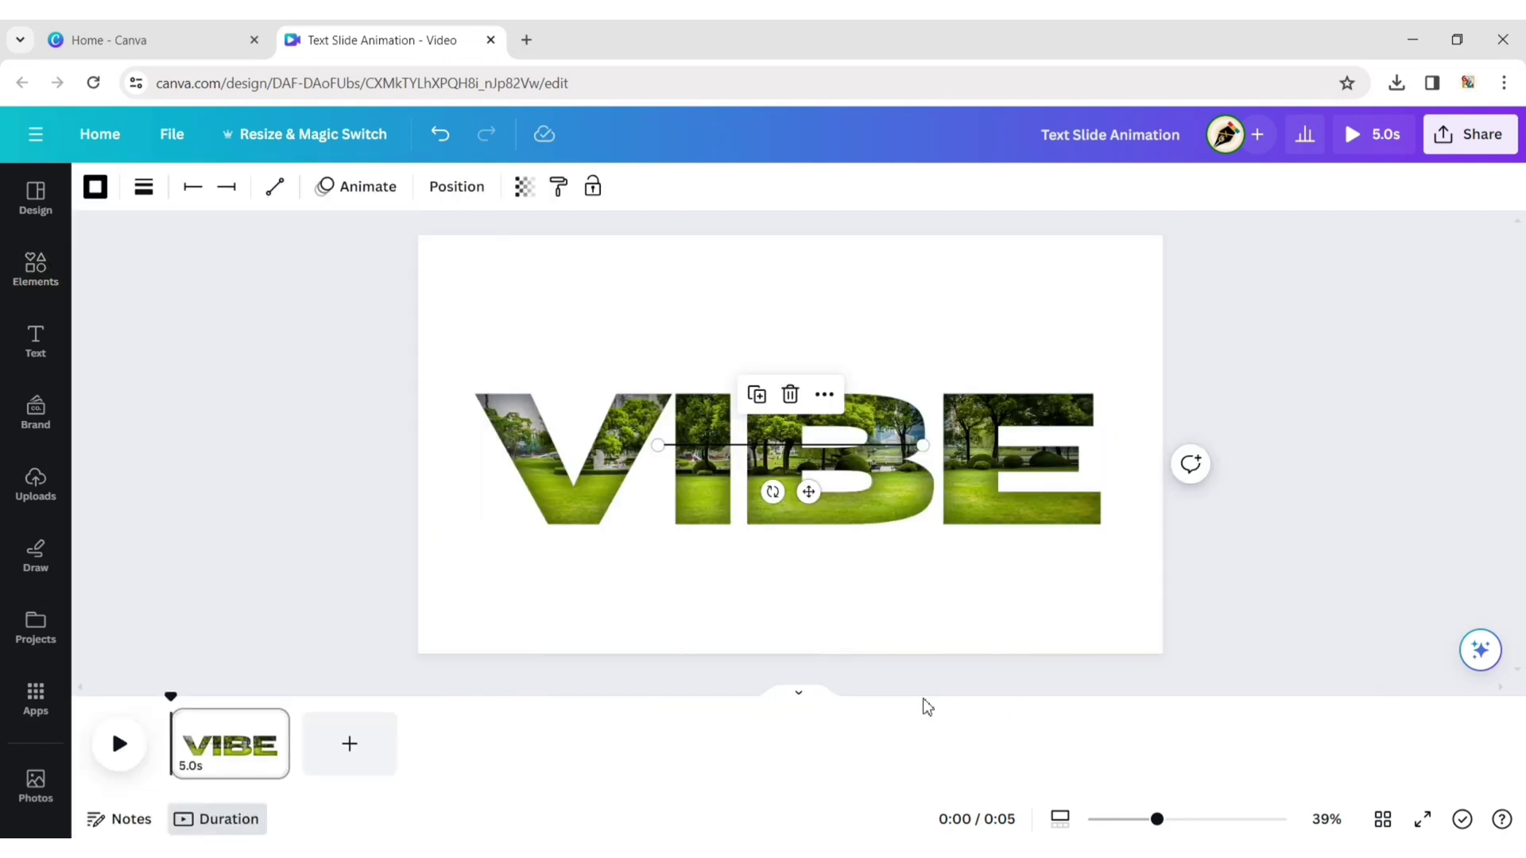
{"action": "left_click", "coordinate": [457, 187]}
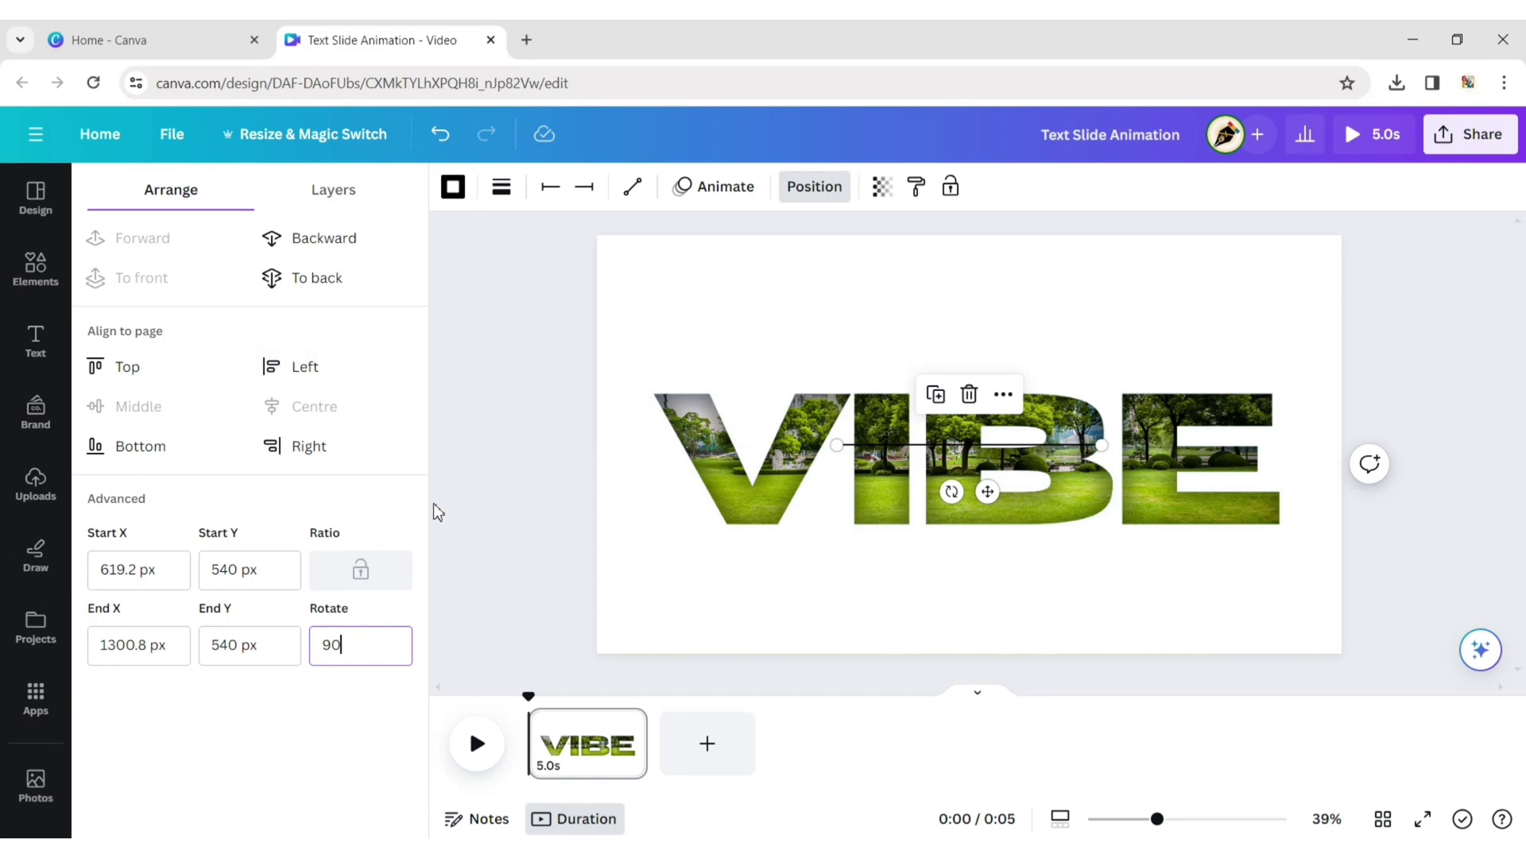
{"action": "key", "text": "Return"}
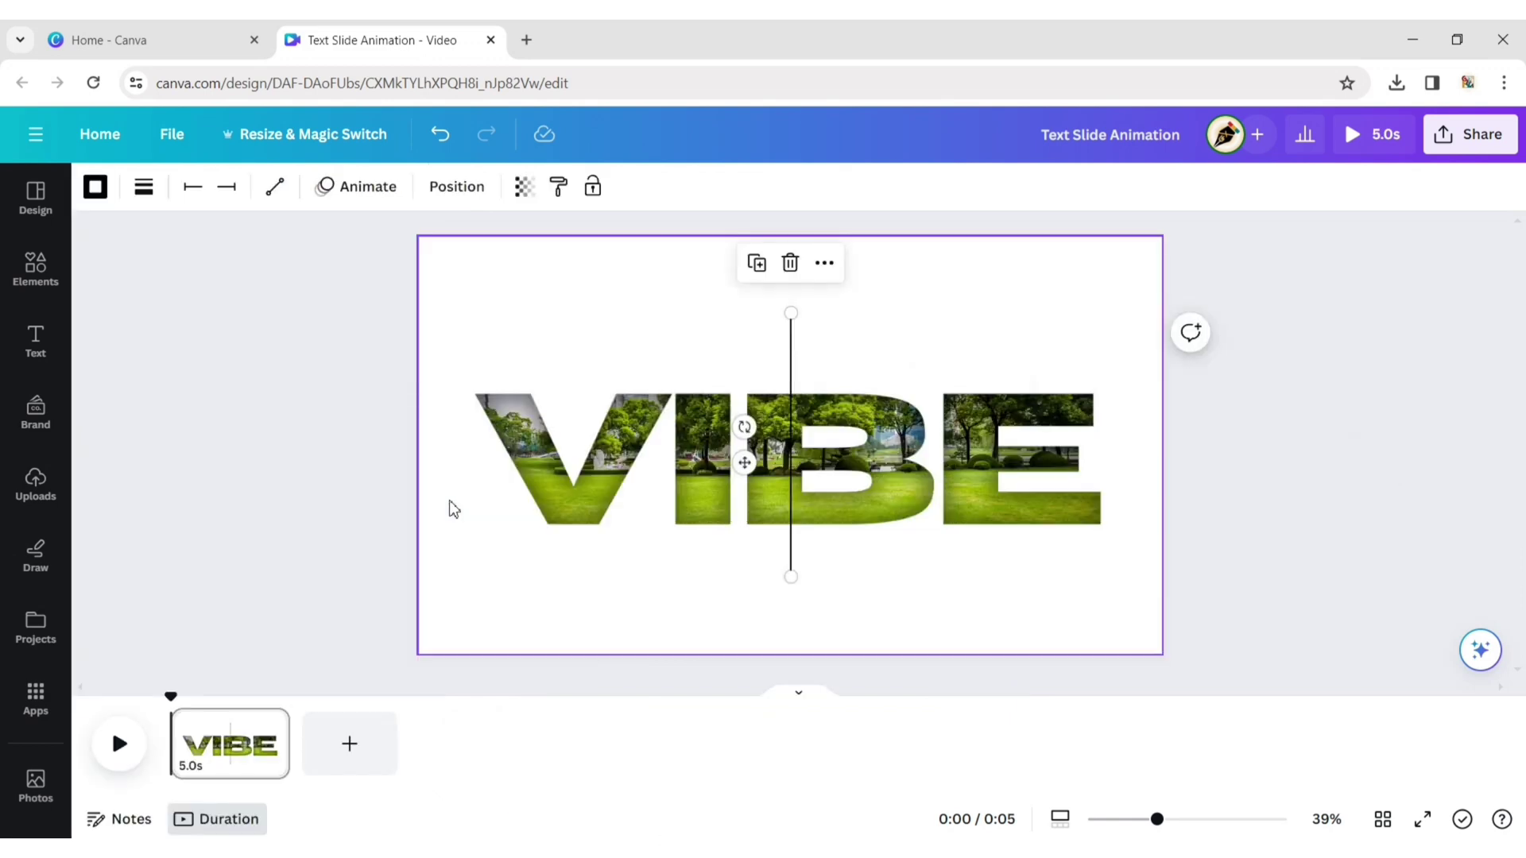
Thicken the line to weight 11, move it left of VIBE, and lengthen it to 864.
{"action": "left_click", "coordinate": [144, 191]}
{"action": "left_click_drag", "start_coordinate": [155, 367], "coordinate": [177, 367]}
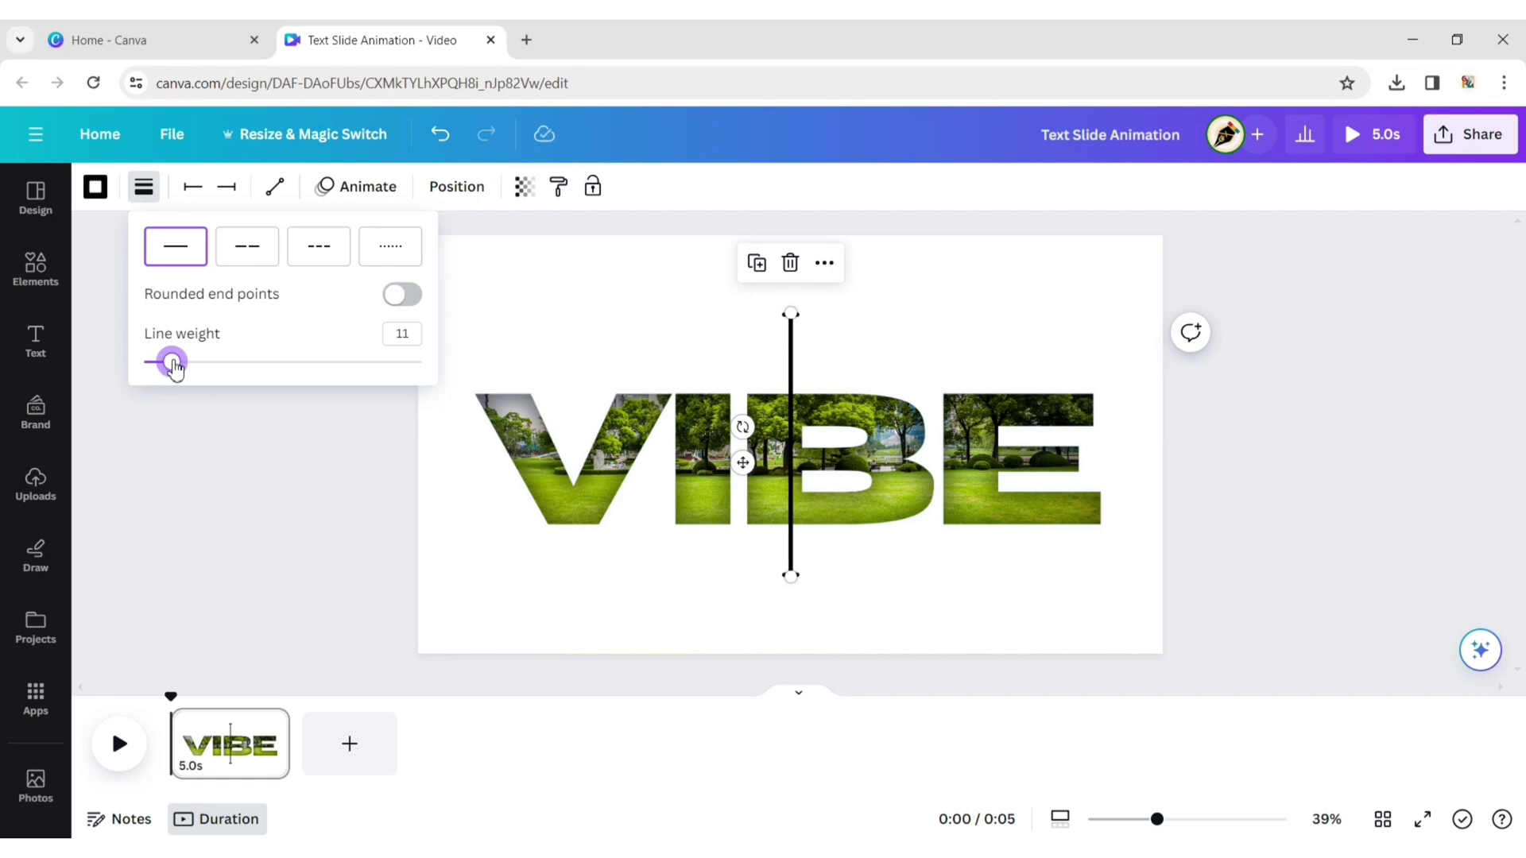
{"action": "left_click", "coordinate": [243, 529]}
{"action": "left_click_drag", "start_coordinate": [743, 461], "coordinate": [423, 460]}
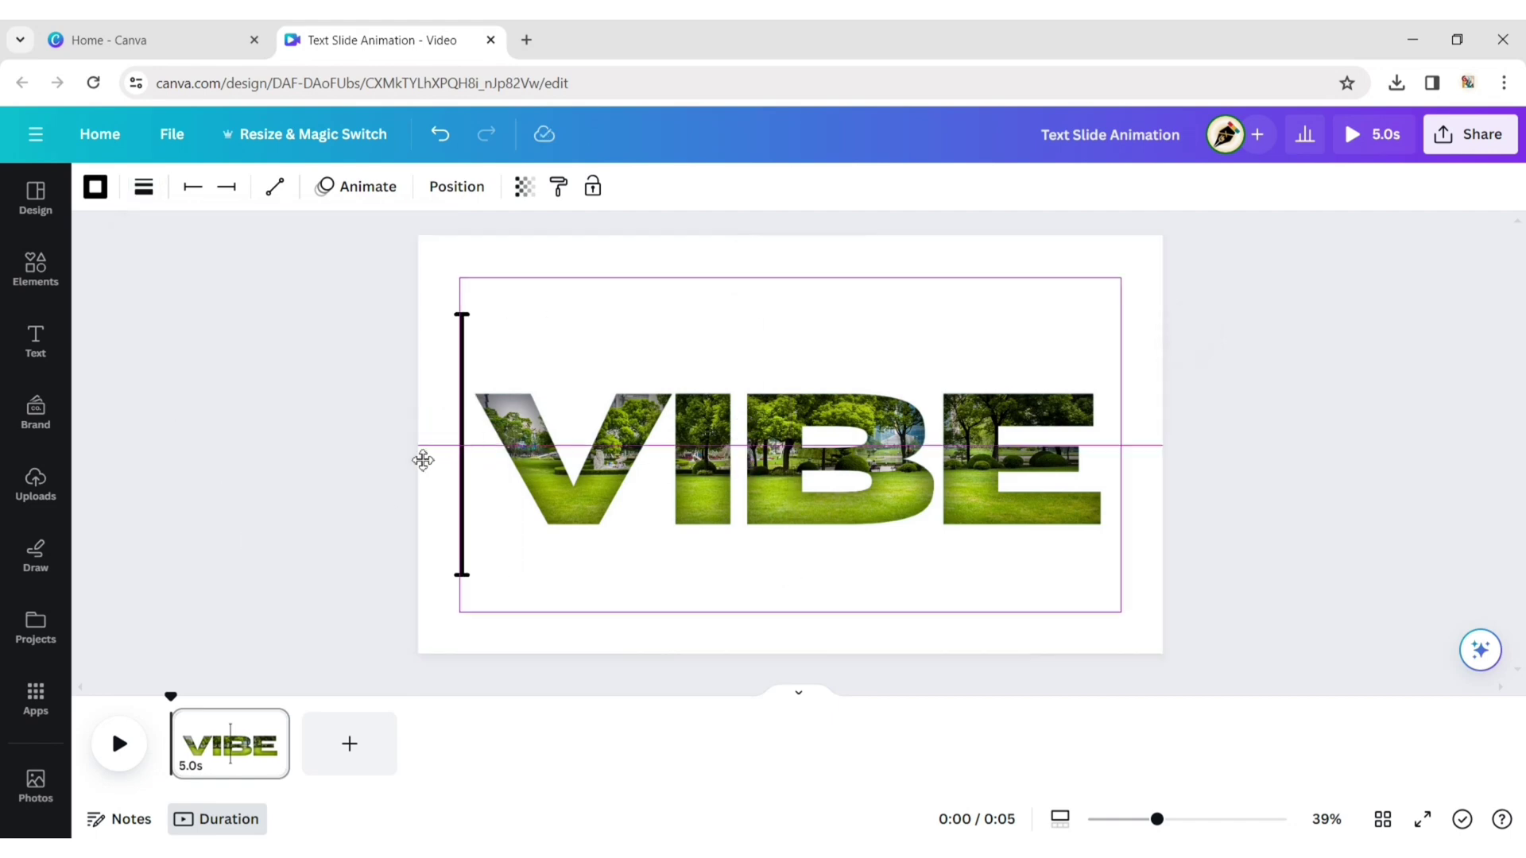
{"action": "left_click_drag", "start_coordinate": [462, 314], "coordinate": [460, 277]}
{"action": "left_click_drag", "start_coordinate": [462, 574], "coordinate": [468, 611]}
{"action": "left_click", "coordinate": [226, 469]}
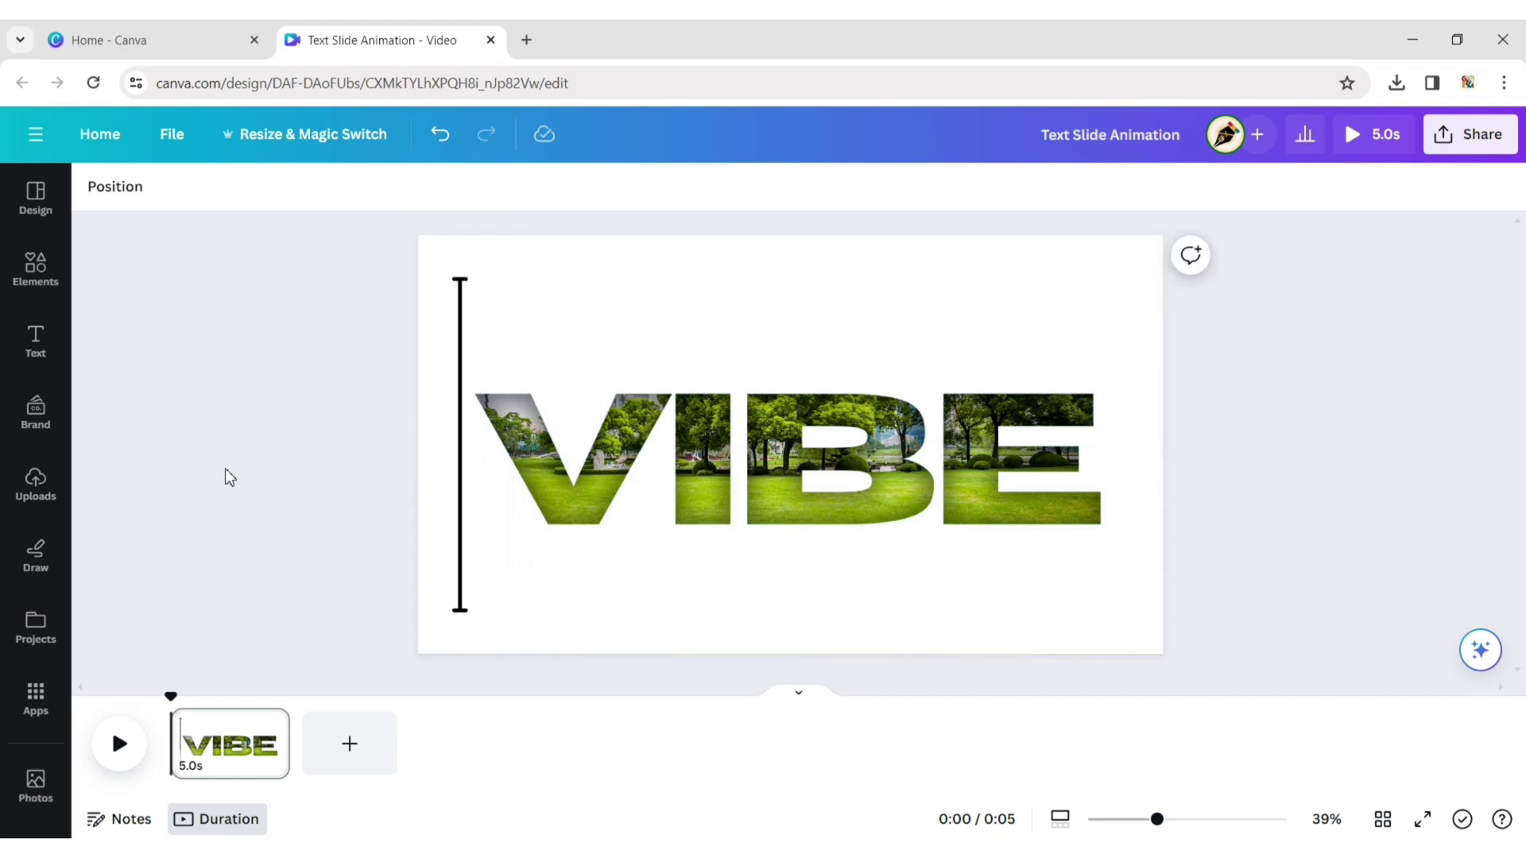
{"action": "left_click", "coordinate": [457, 445]}
{"action": "left_click", "coordinate": [1345, 372]}
{"action": "left_click", "coordinate": [19, 501]}
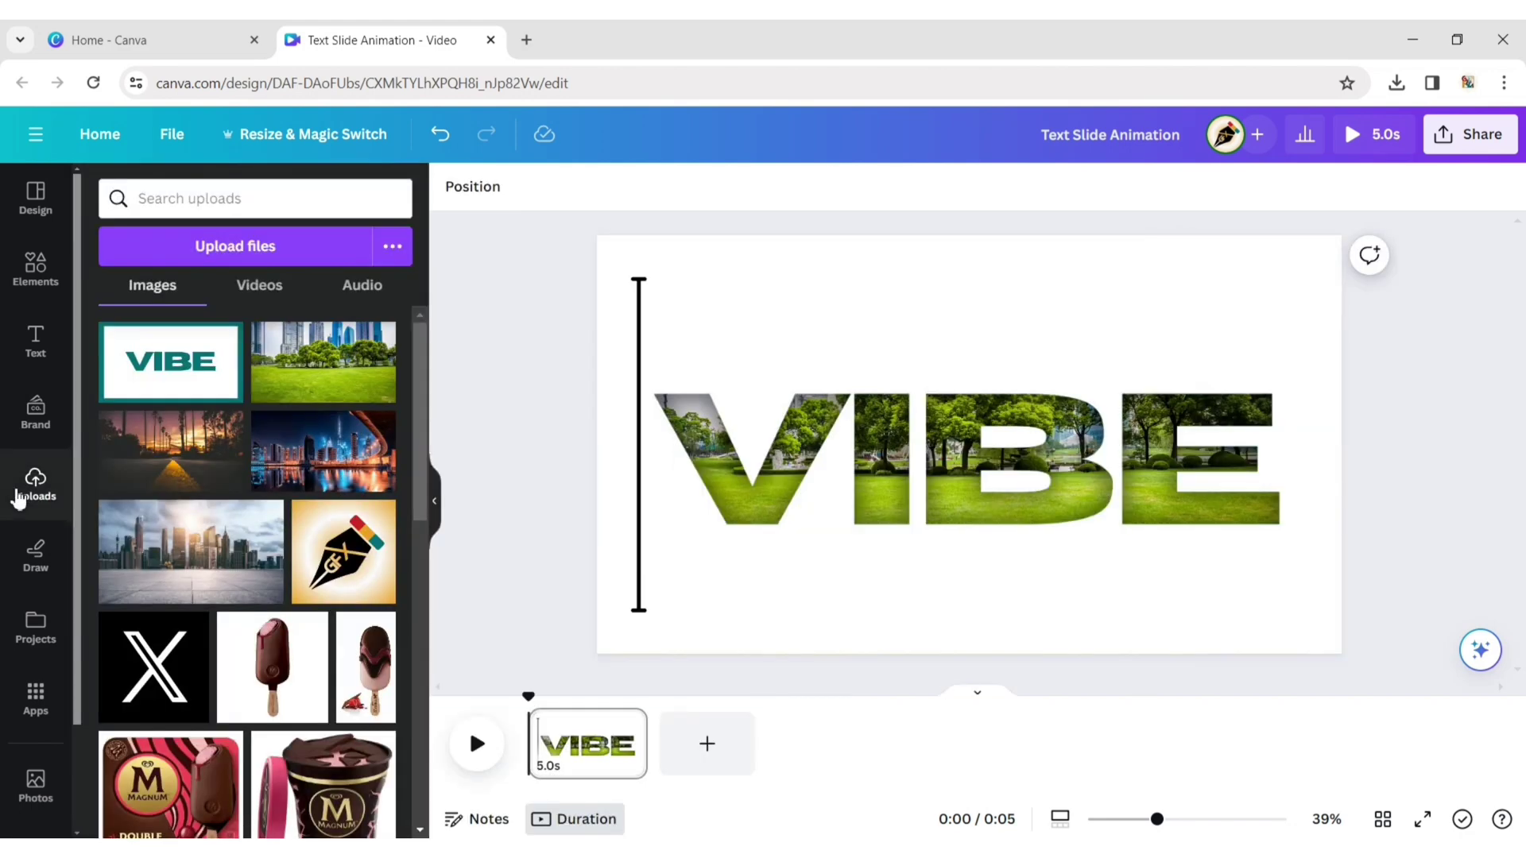
Add the sunset road photo, stretch it to fill the page, and park it off the left edge behind the background.
{"action": "left_click", "coordinate": [158, 465]}
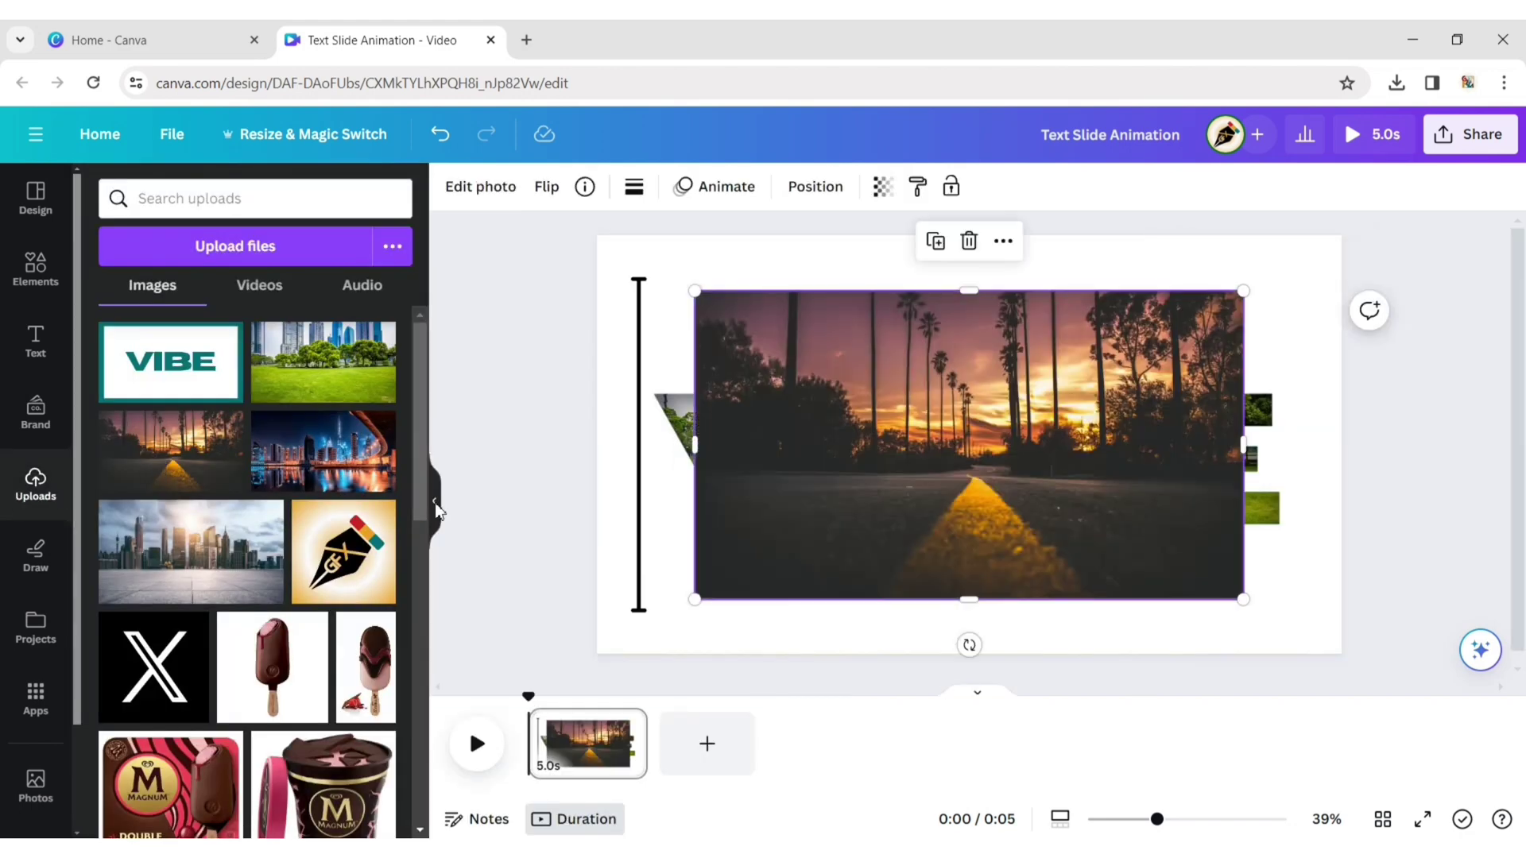
{"action": "left_click", "coordinate": [438, 510]}
{"action": "left_click_drag", "start_coordinate": [794, 487], "coordinate": [728, 464]}
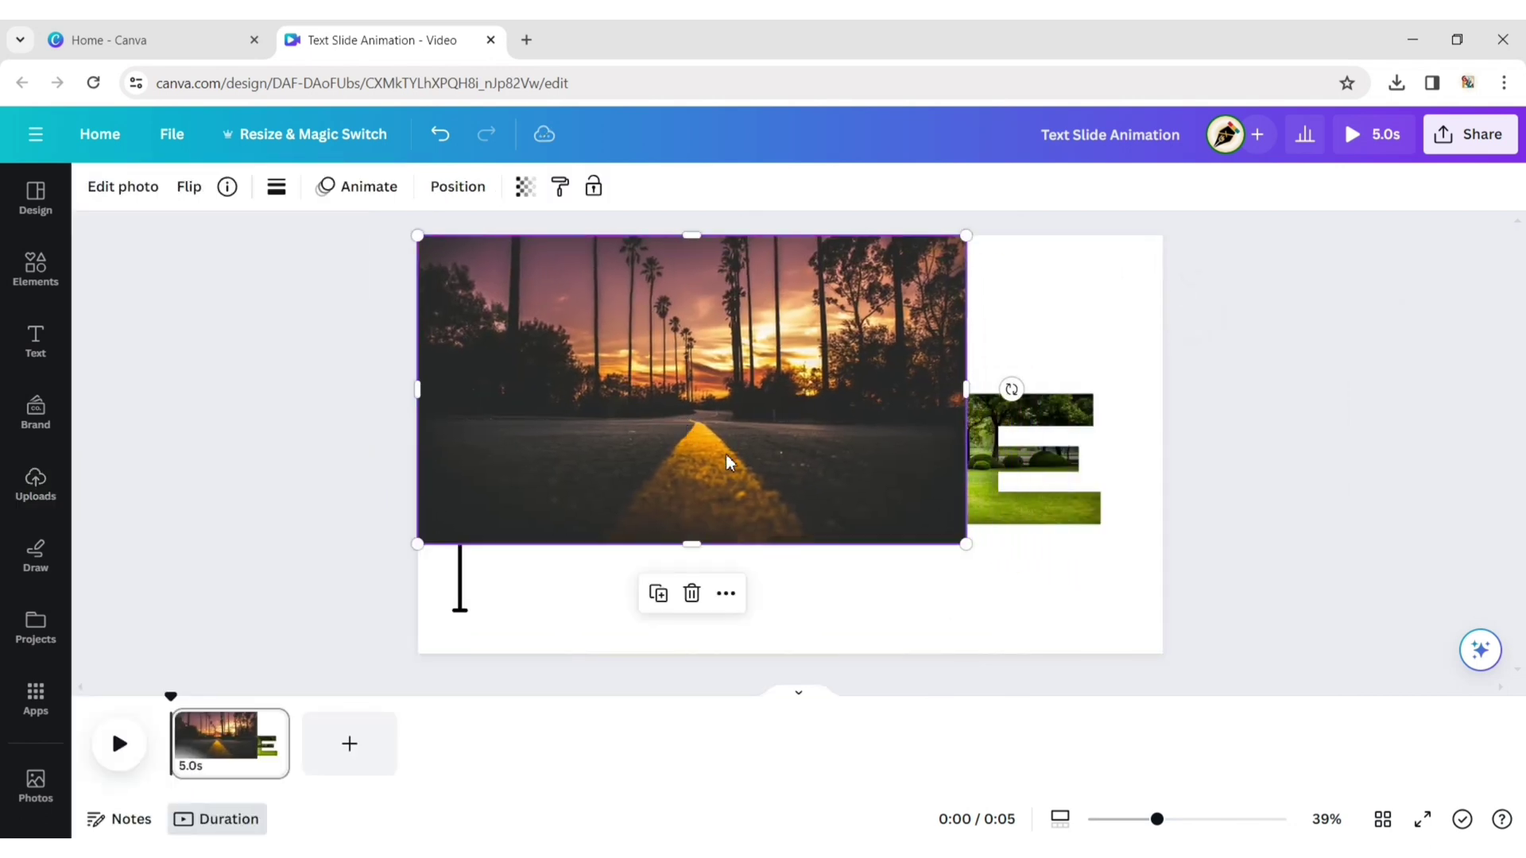
{"action": "left_click_drag", "start_coordinate": [965, 547], "coordinate": [1142, 688]}
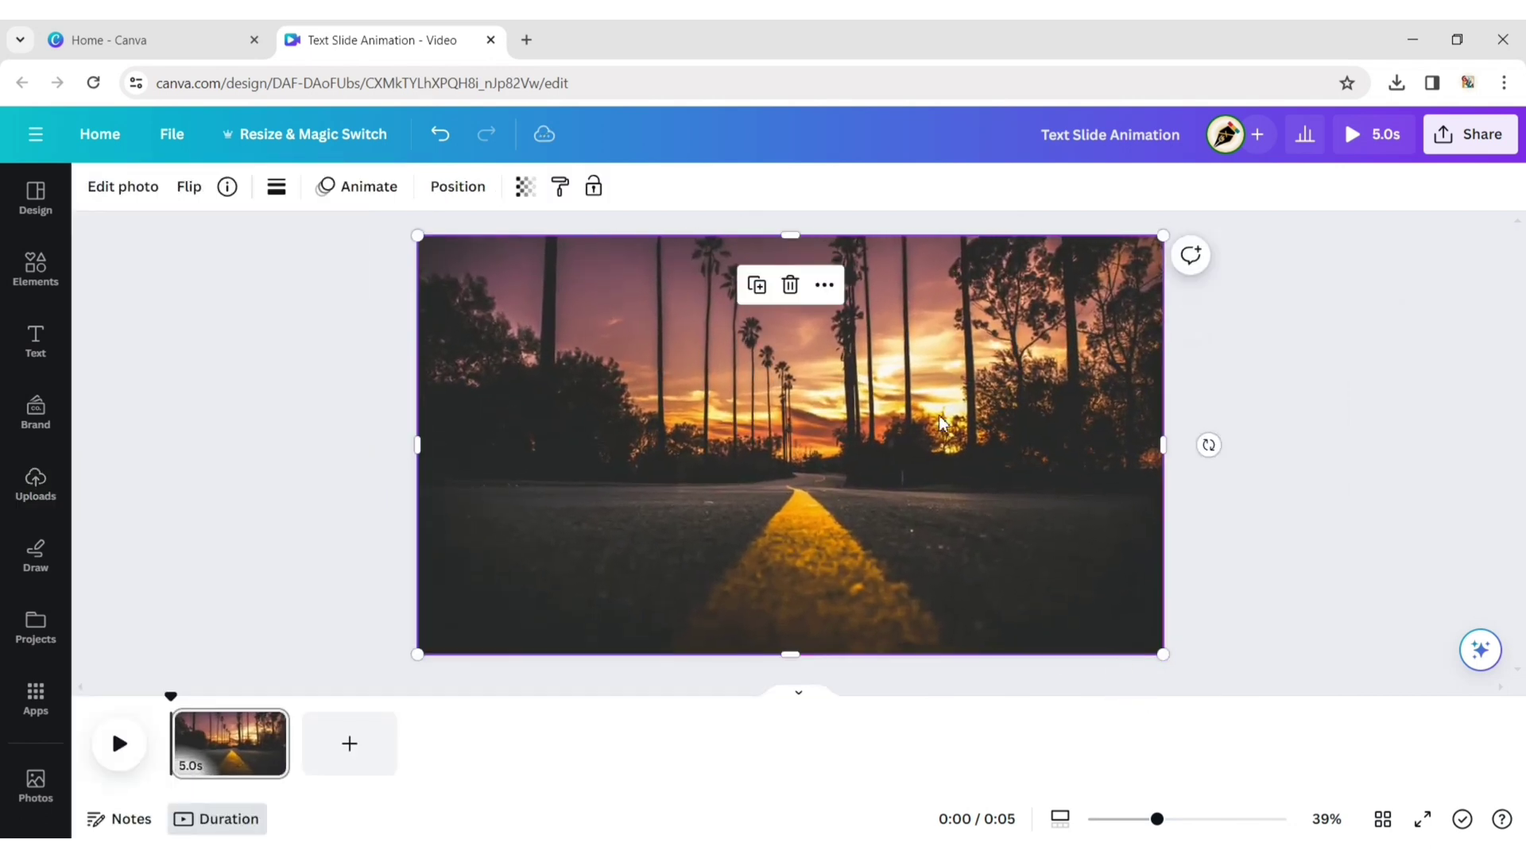
{"action": "left_click_drag", "start_coordinate": [938, 415], "coordinate": [231, 419]}
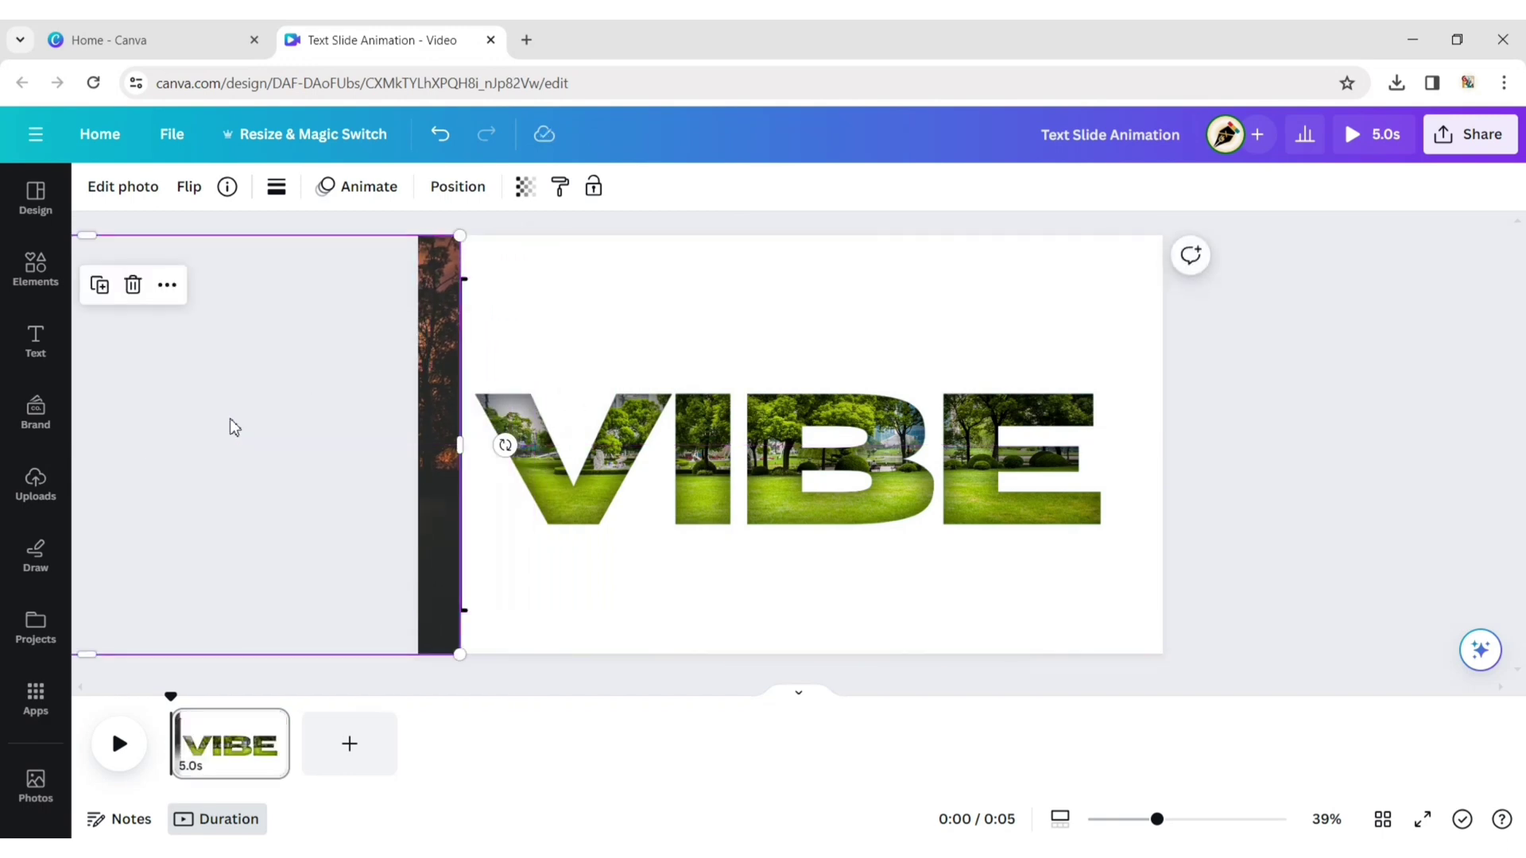
{"action": "left_click", "coordinate": [458, 188]}
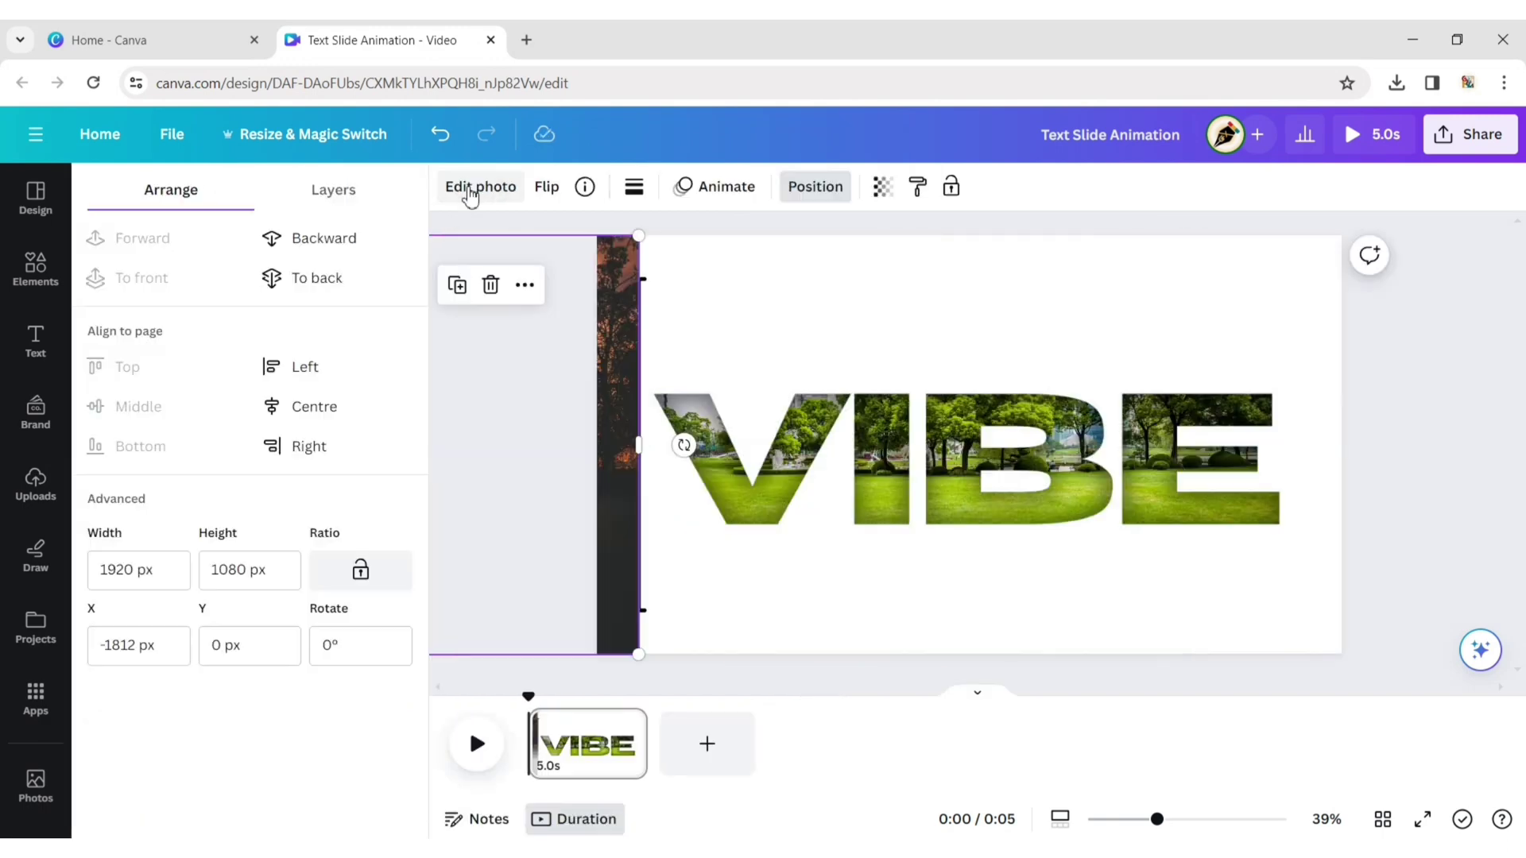
{"action": "left_click", "coordinate": [340, 240]}
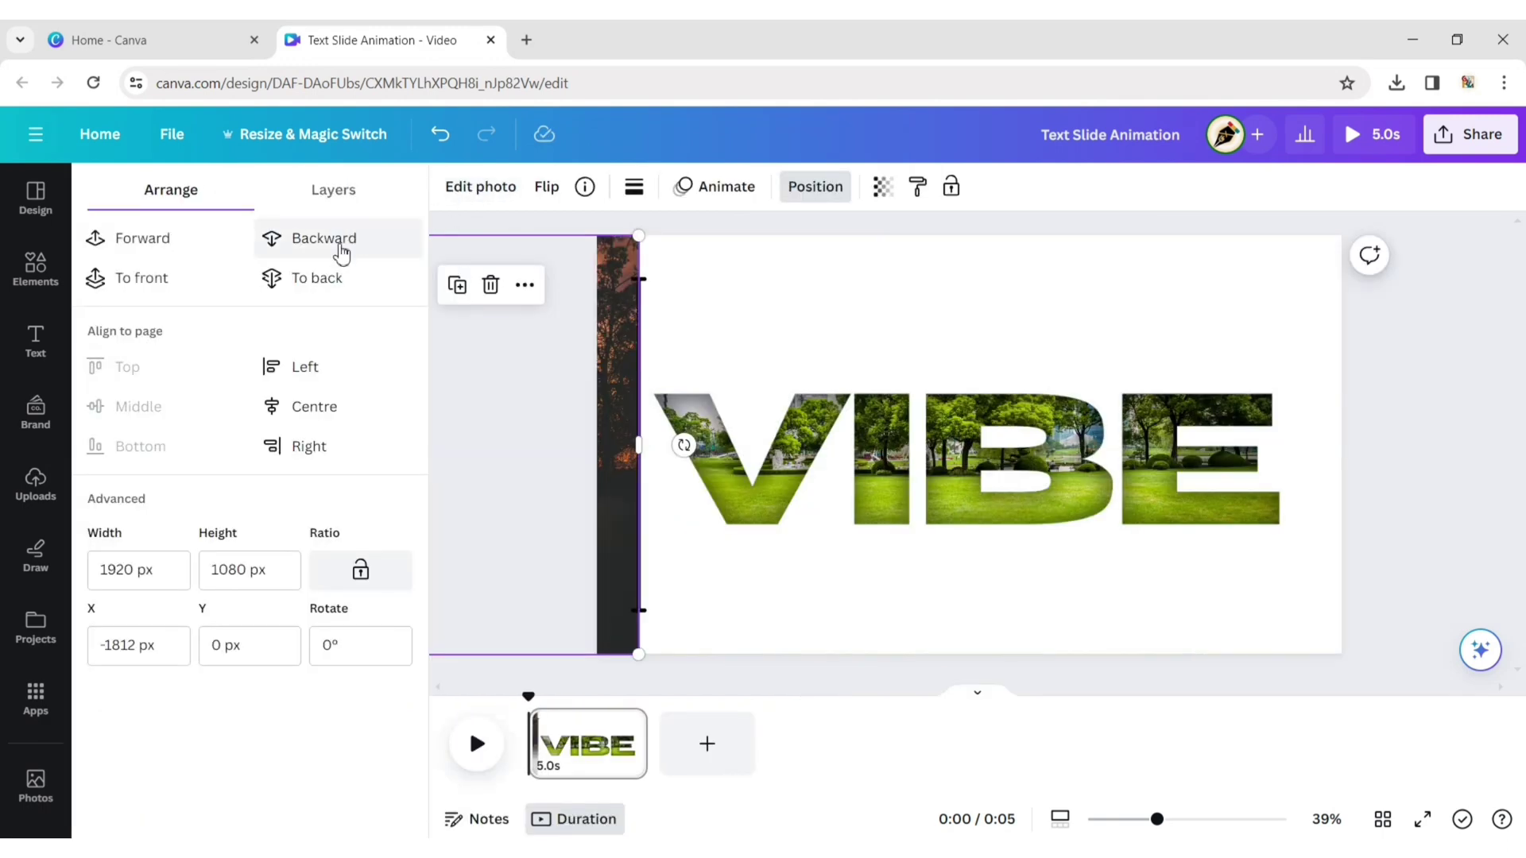
{"action": "left_click", "coordinate": [488, 404]}
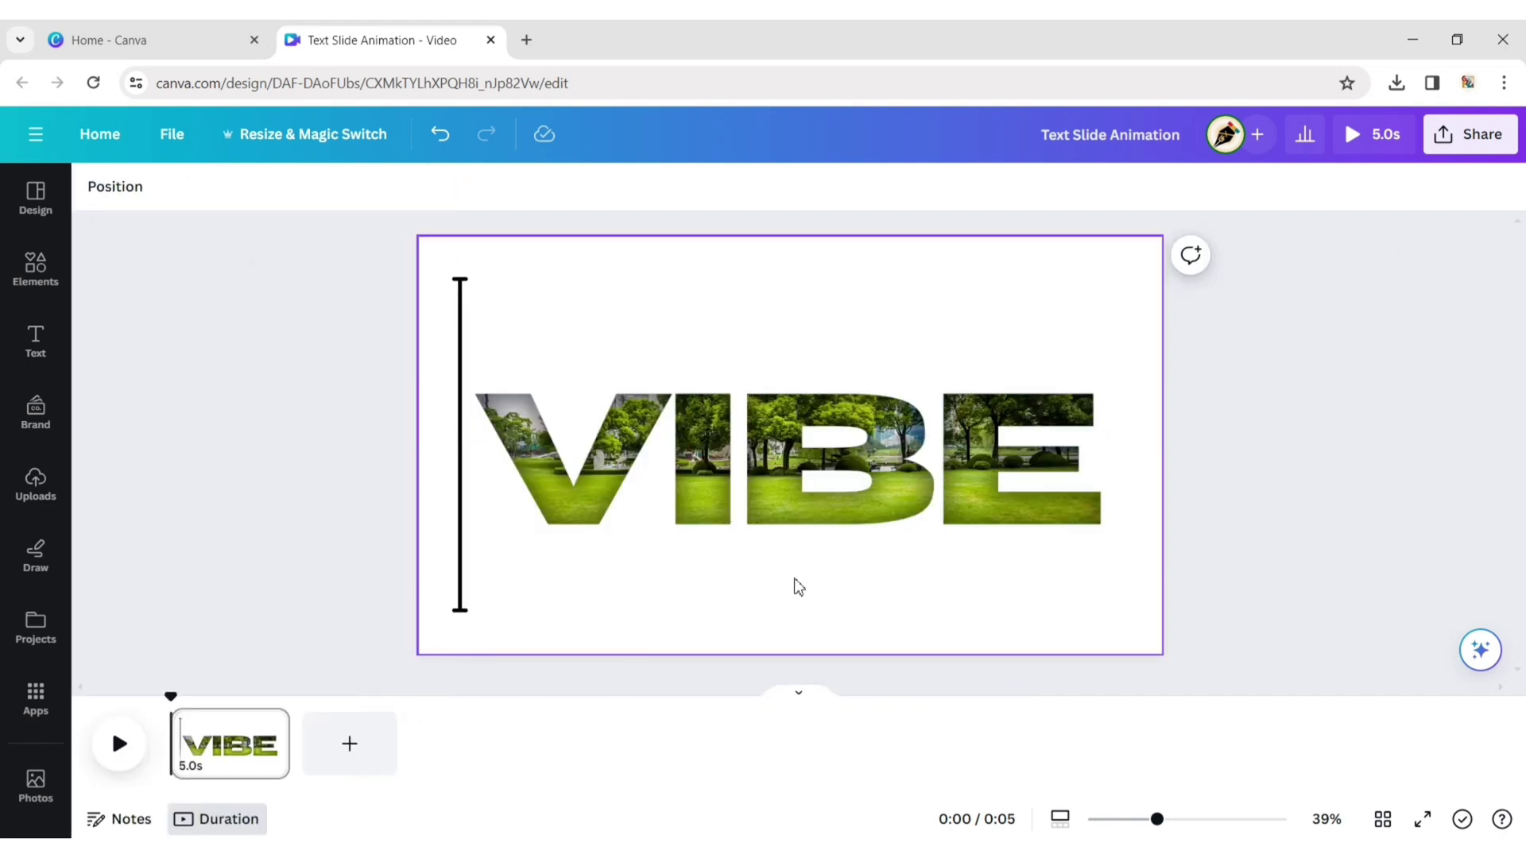
Duplicate the VIBE page and bring up the layer list on the new second page.
{"action": "left_click", "coordinate": [269, 725]}
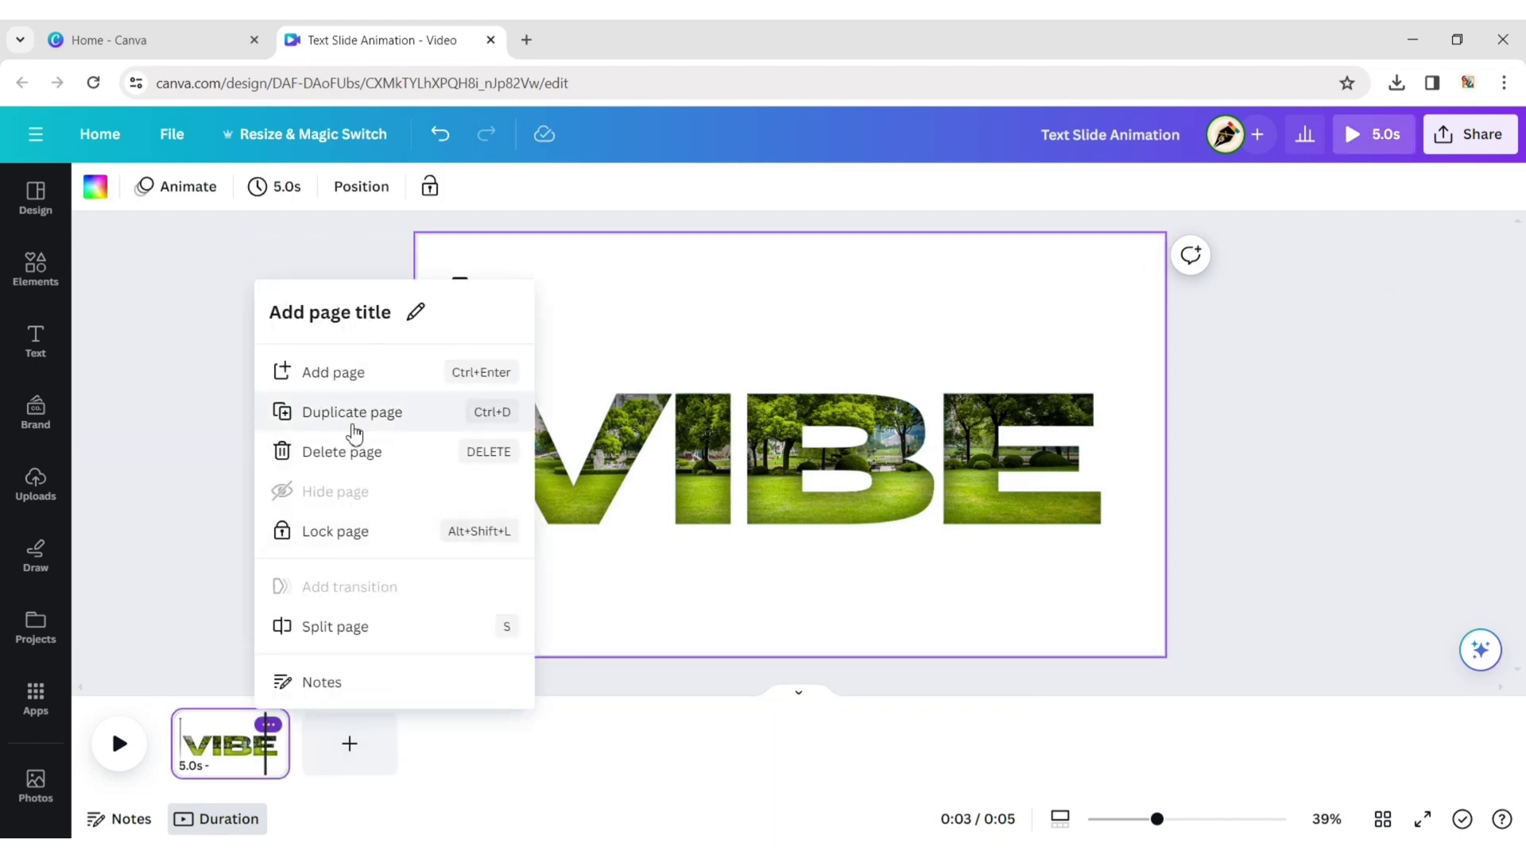
{"action": "left_click", "coordinate": [355, 433]}
{"action": "left_click", "coordinate": [358, 743]}
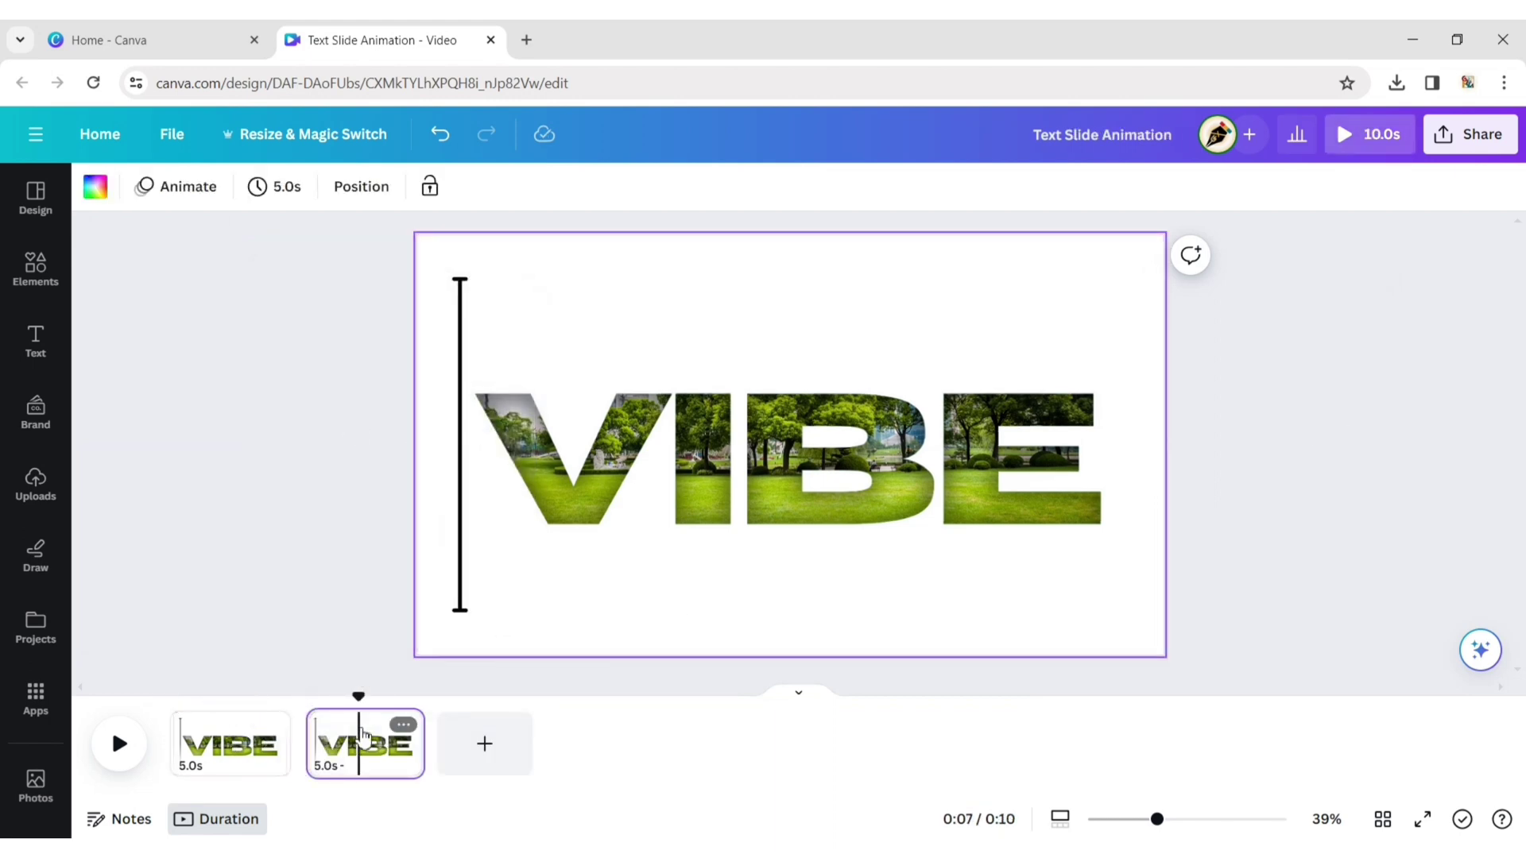
{"action": "left_click", "coordinate": [675, 379]}
{"action": "left_click", "coordinate": [450, 191]}
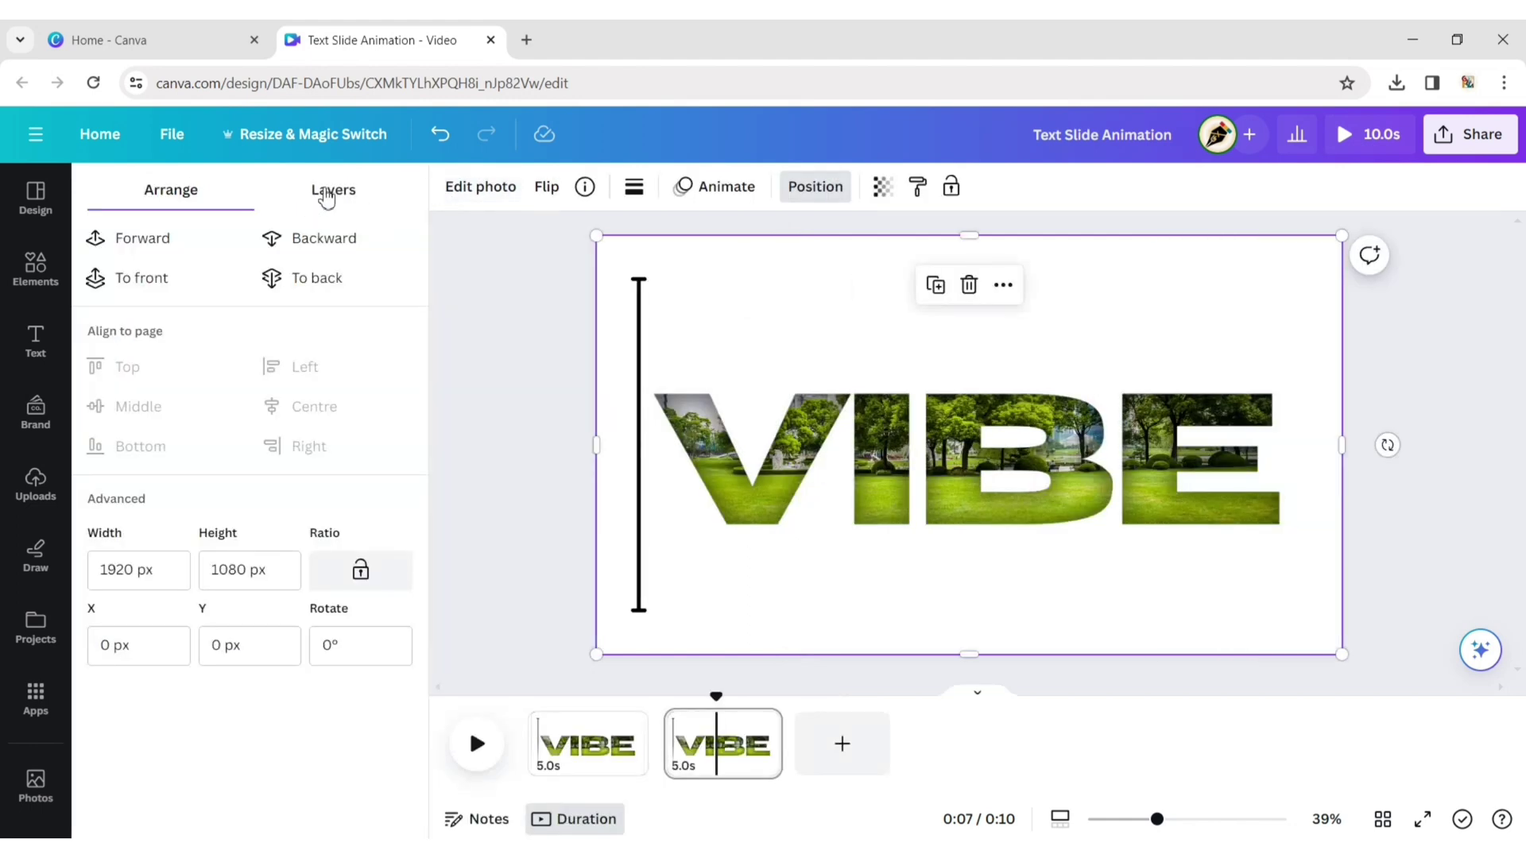
{"action": "left_click", "coordinate": [328, 191]}
On page 2, slide the sunset photo behind VIBE and move the vertical line right of the word.
{"action": "left_click", "coordinate": [275, 446]}
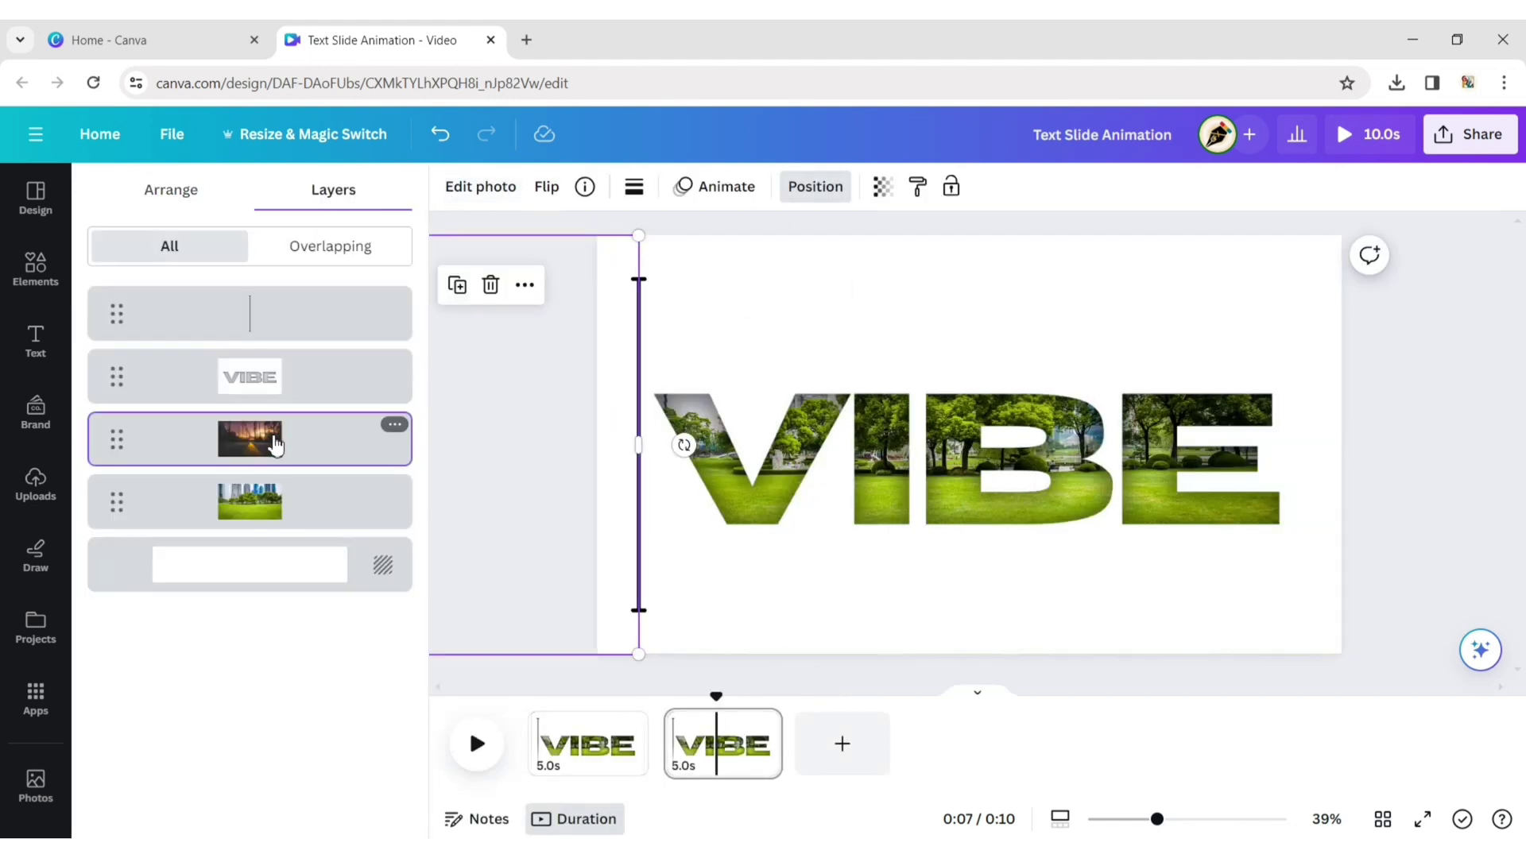
{"action": "left_click", "coordinate": [493, 443]}
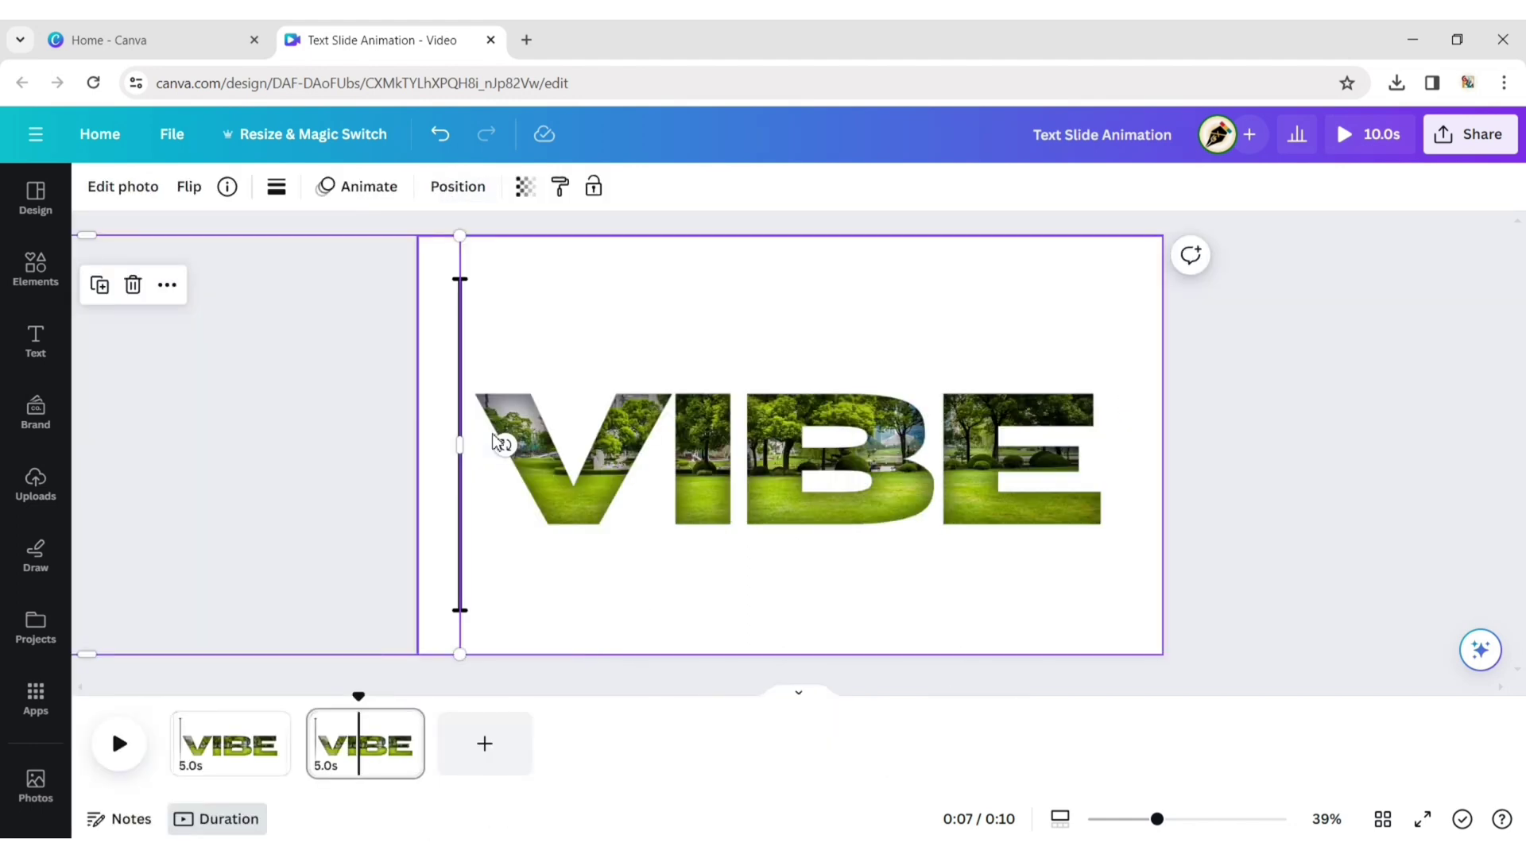
{"action": "left_click_drag", "start_coordinate": [224, 444], "coordinate": [929, 443]}
{"action": "left_click", "coordinate": [463, 467]}
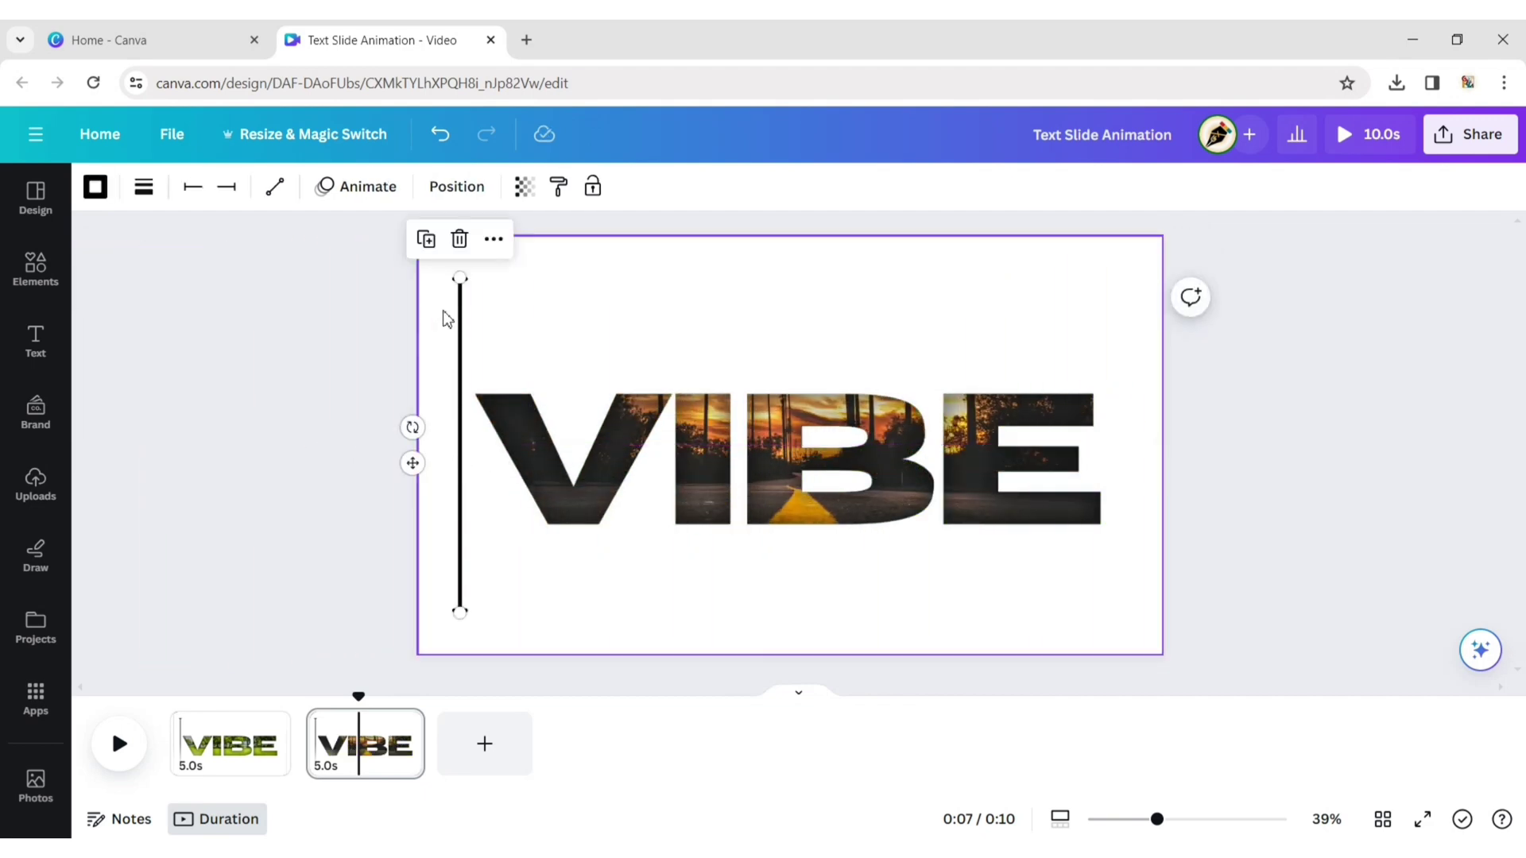
{"action": "left_click_drag", "start_coordinate": [413, 464], "coordinate": [1071, 465]}
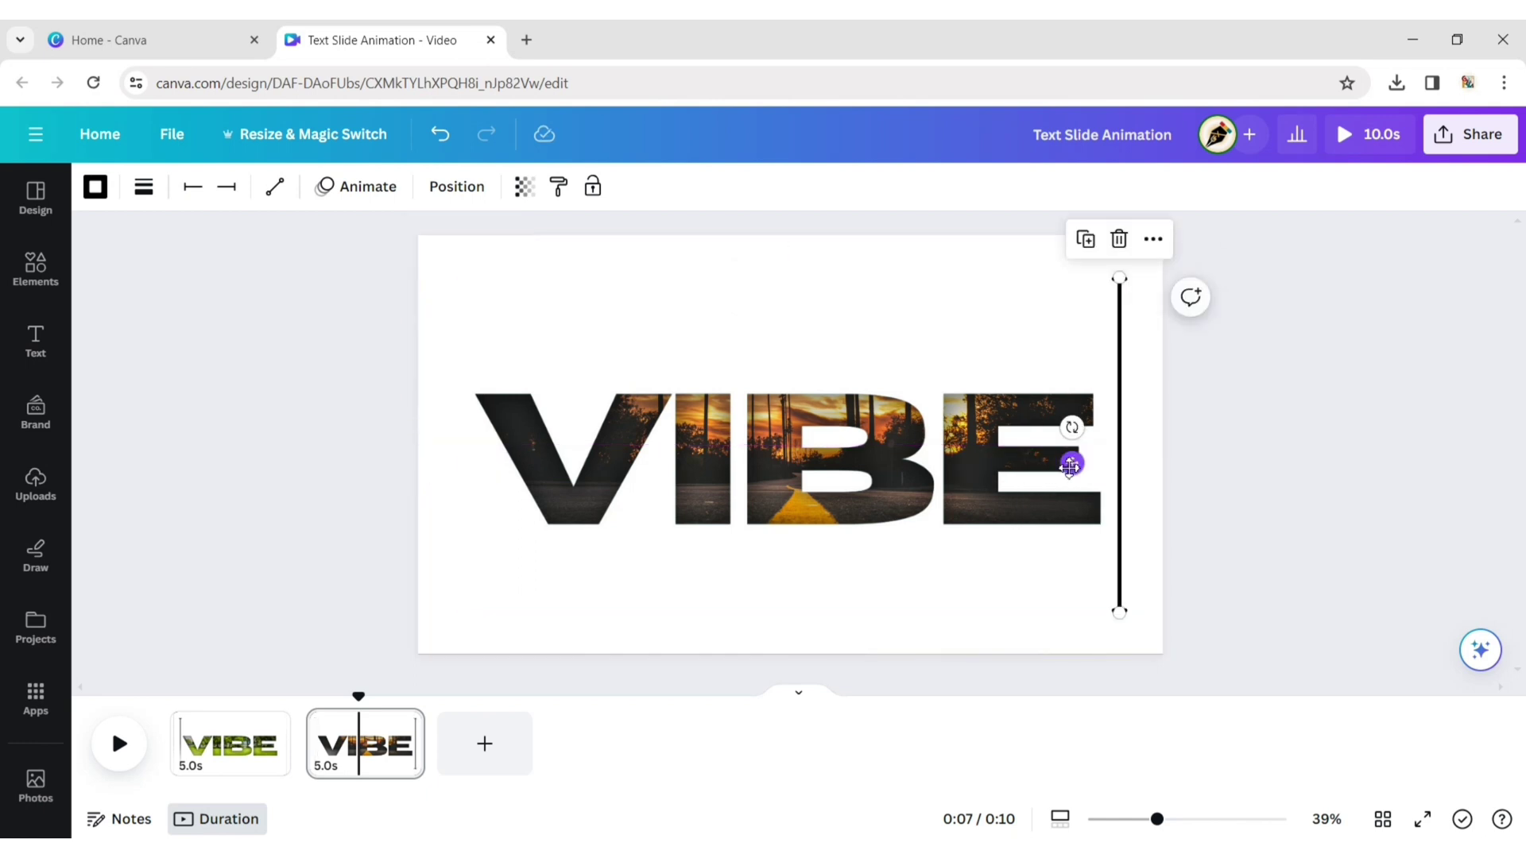
{"action": "left_click", "coordinate": [1403, 454]}
Add the city skyline upload at full-page size, off page 2's right edge, layered below VIBE and the line.
{"action": "left_click", "coordinate": [46, 506]}
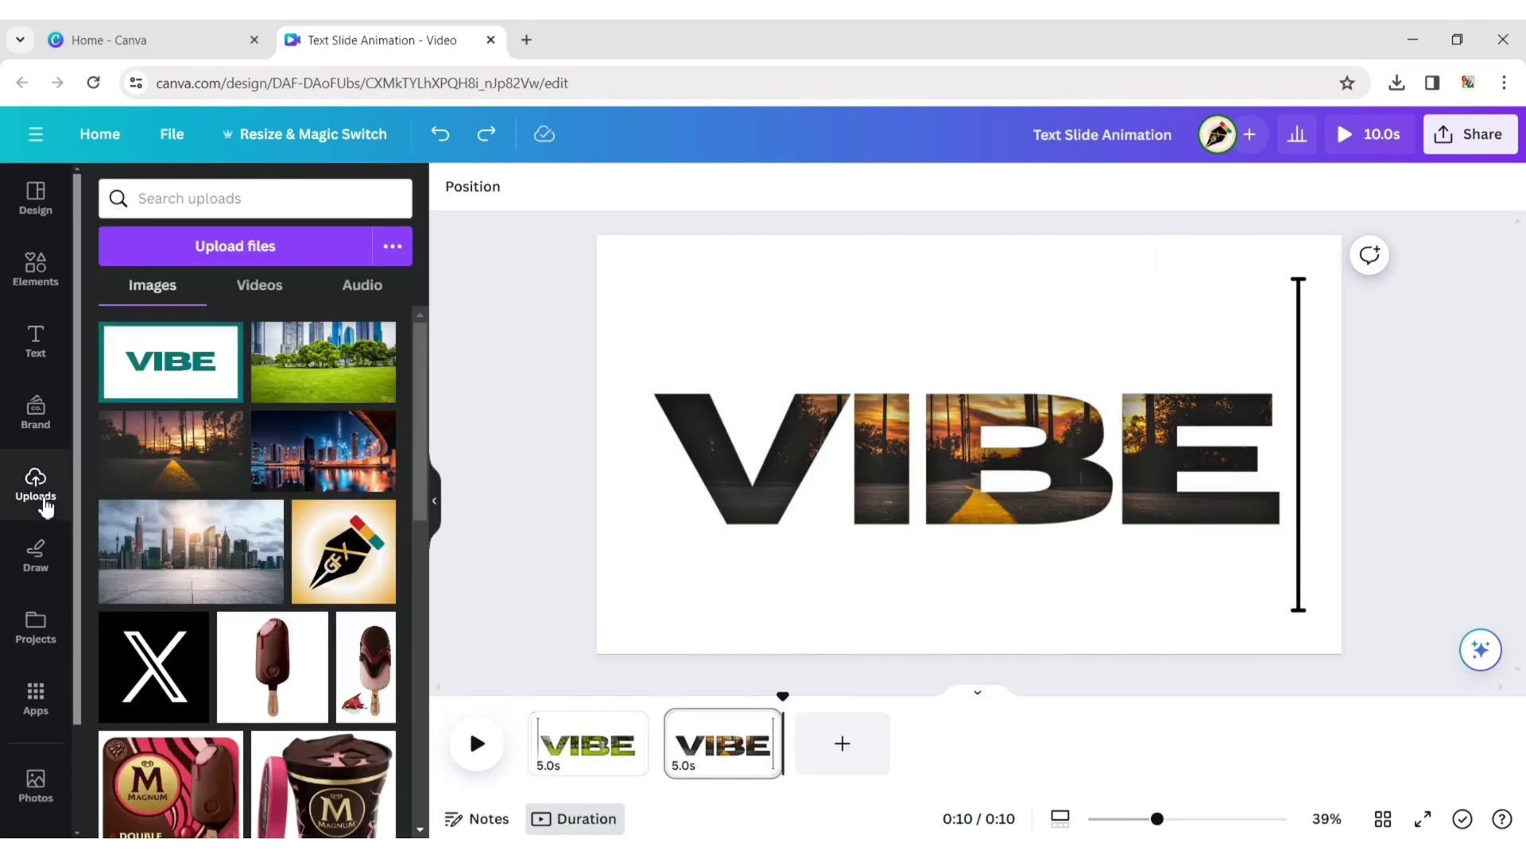
{"action": "left_click", "coordinate": [268, 516]}
{"action": "left_click", "coordinate": [434, 501]}
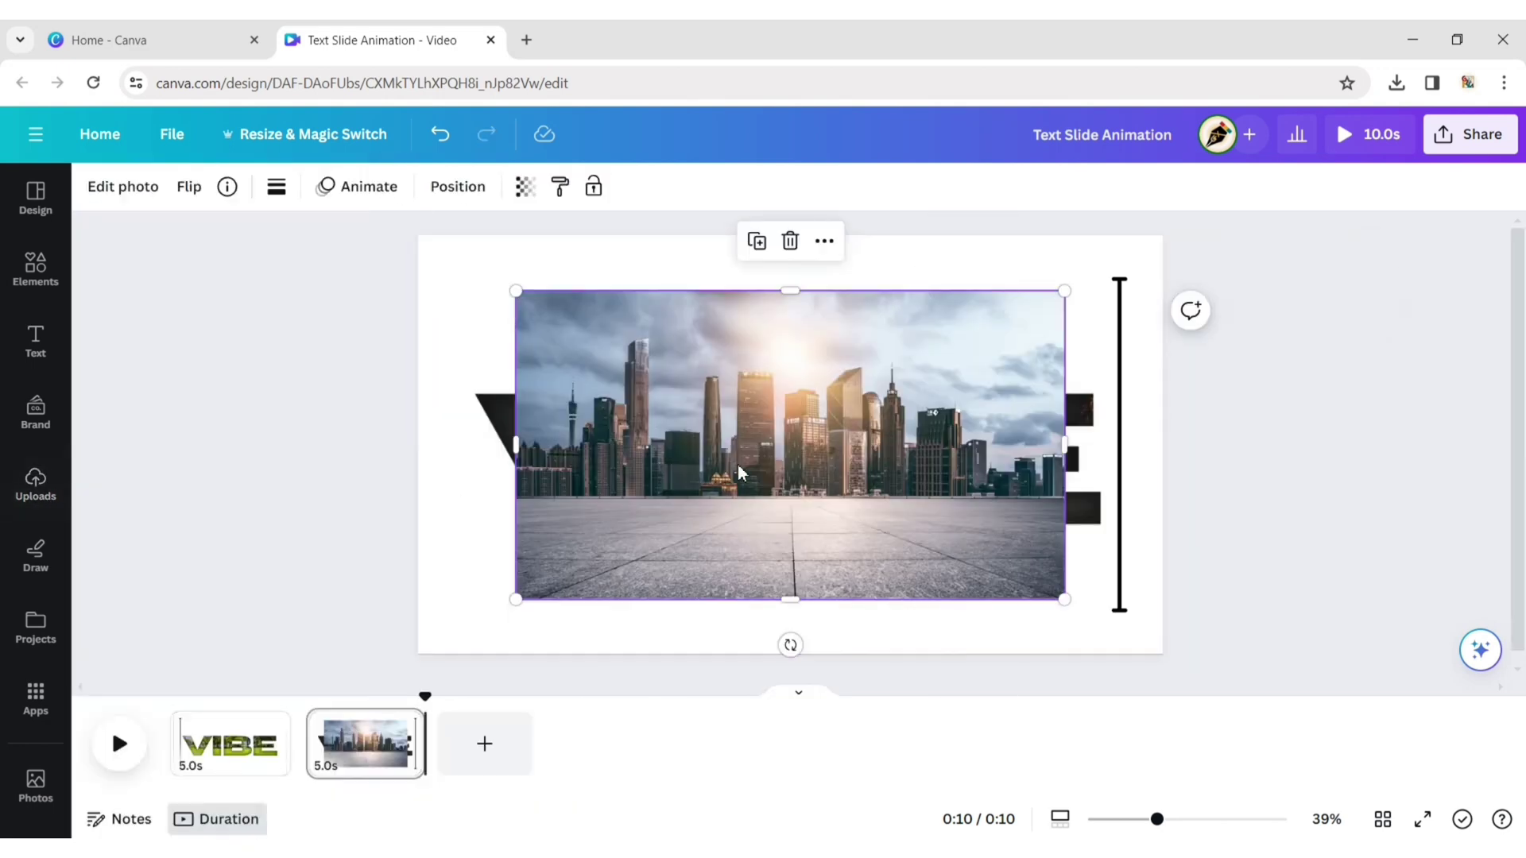
{"action": "left_click_drag", "start_coordinate": [736, 468], "coordinate": [640, 414]}
{"action": "left_click_drag", "start_coordinate": [966, 544], "coordinate": [1163, 654]}
{"action": "left_click_drag", "start_coordinate": [656, 423], "coordinate": [1367, 422]}
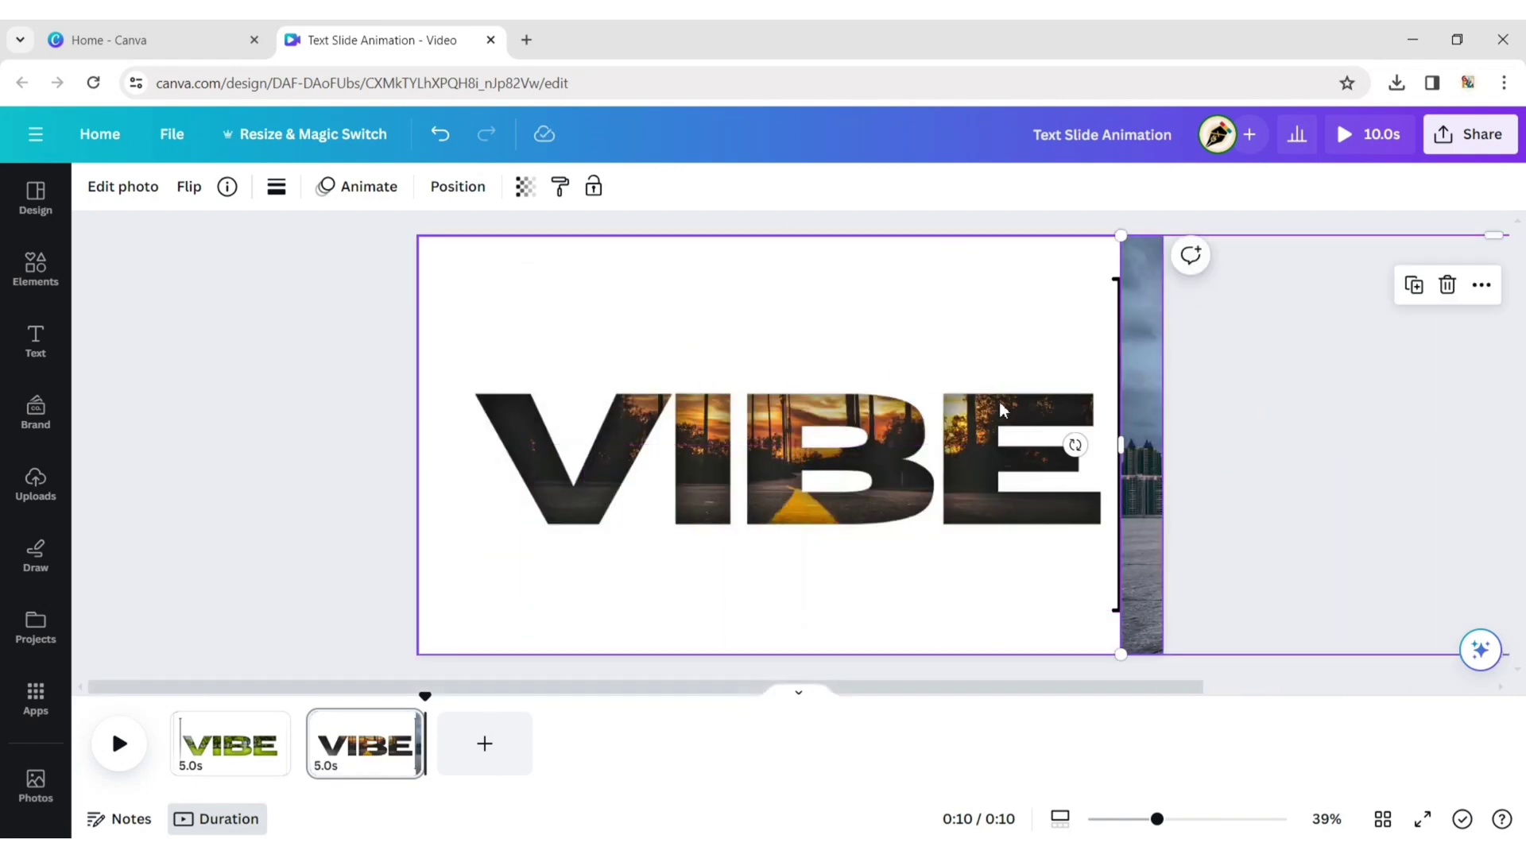
{"action": "left_click", "coordinate": [457, 186]}
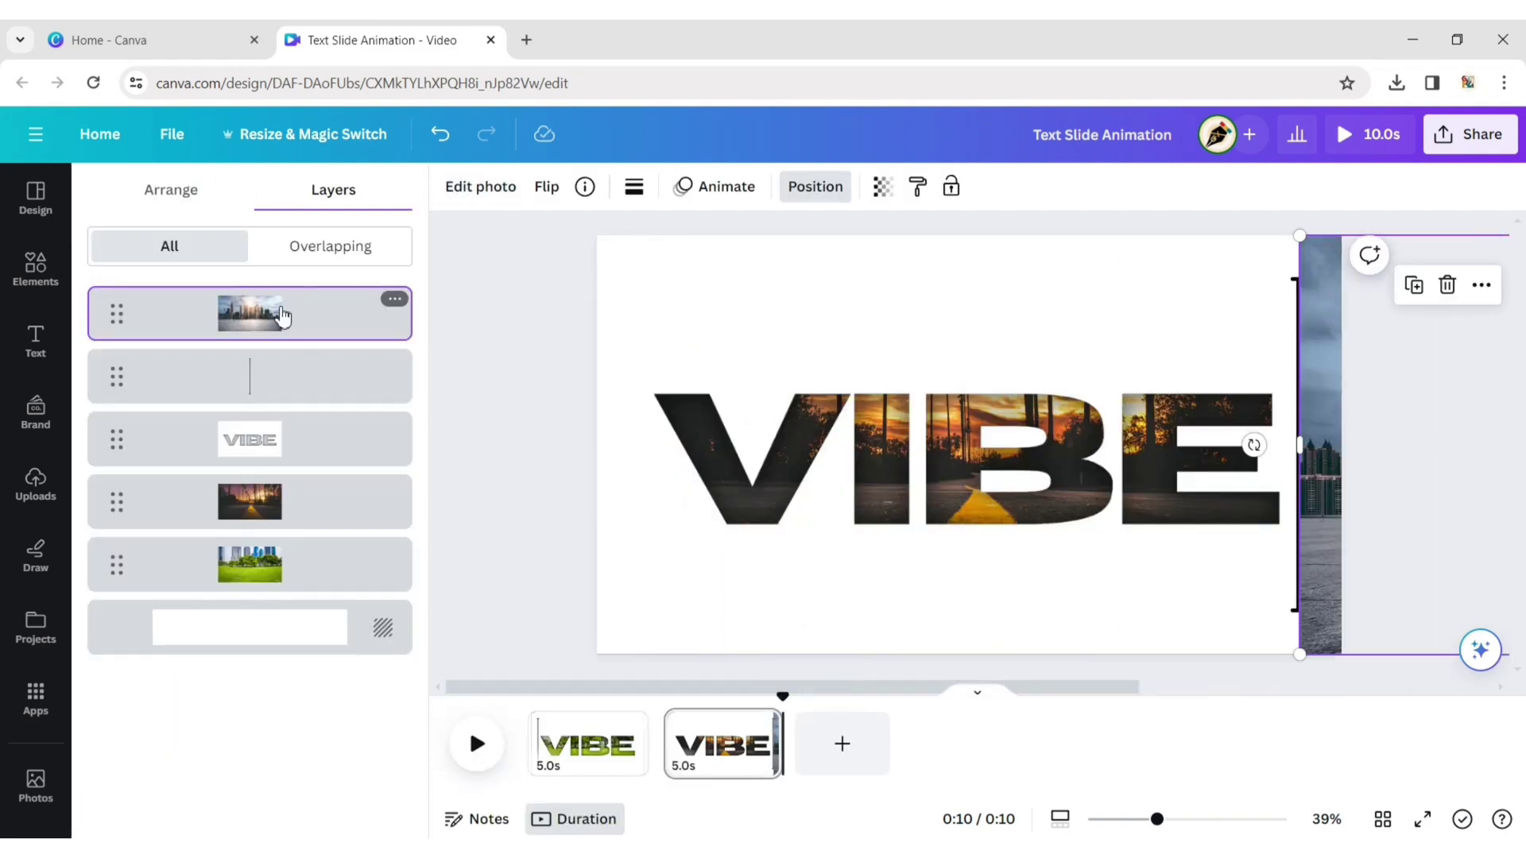
{"action": "left_click_drag", "start_coordinate": [284, 318], "coordinate": [504, 408]}
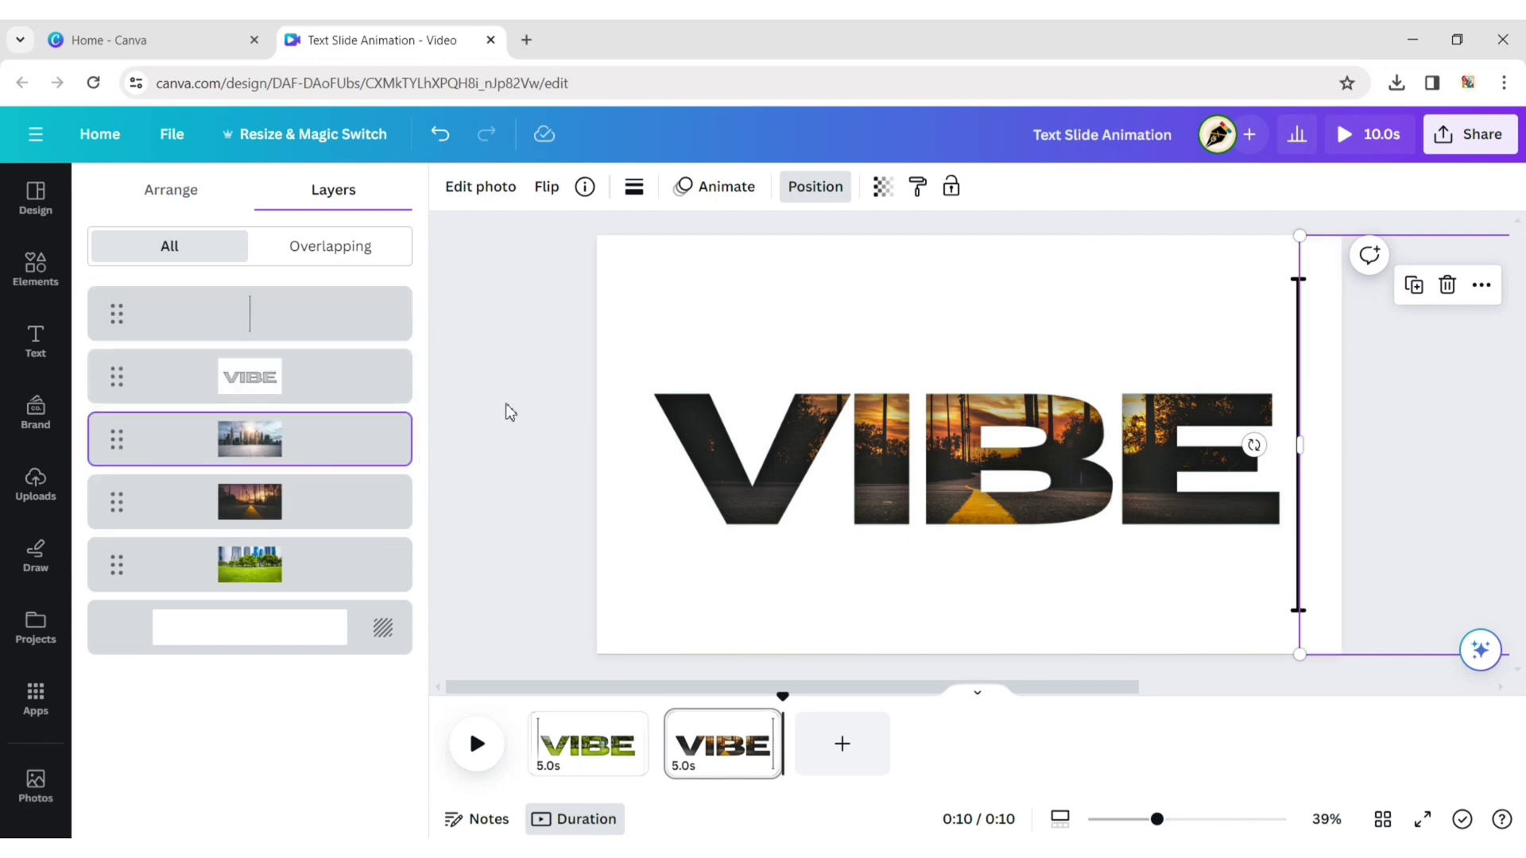
{"action": "left_click", "coordinate": [1347, 688]}
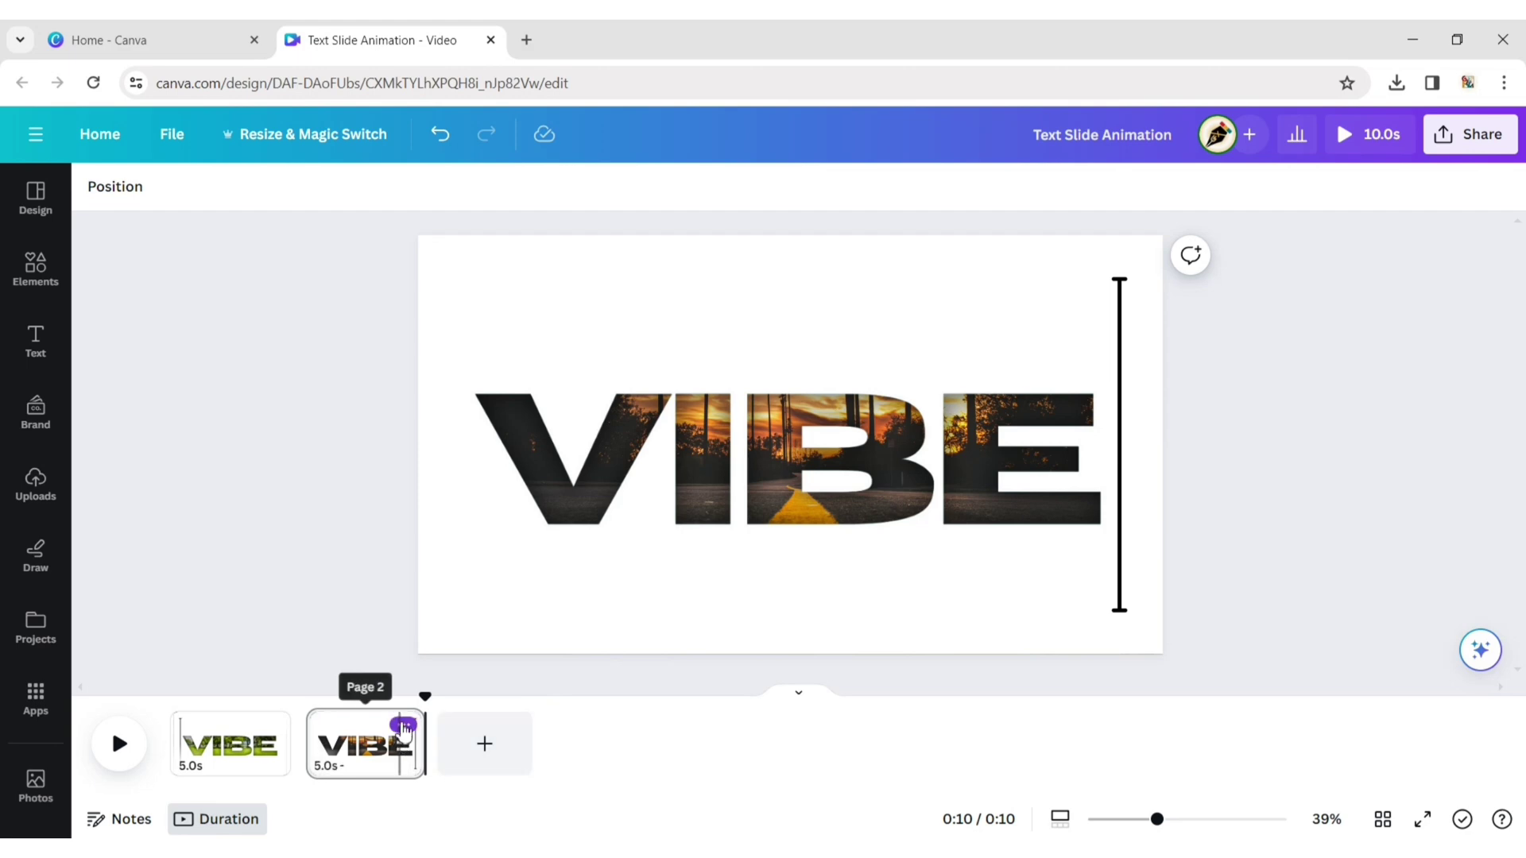
Duplicate page 2 into a third page and move the vertical line left of VIBE.
{"action": "left_click", "coordinate": [404, 725]}
{"action": "left_click", "coordinate": [486, 413]}
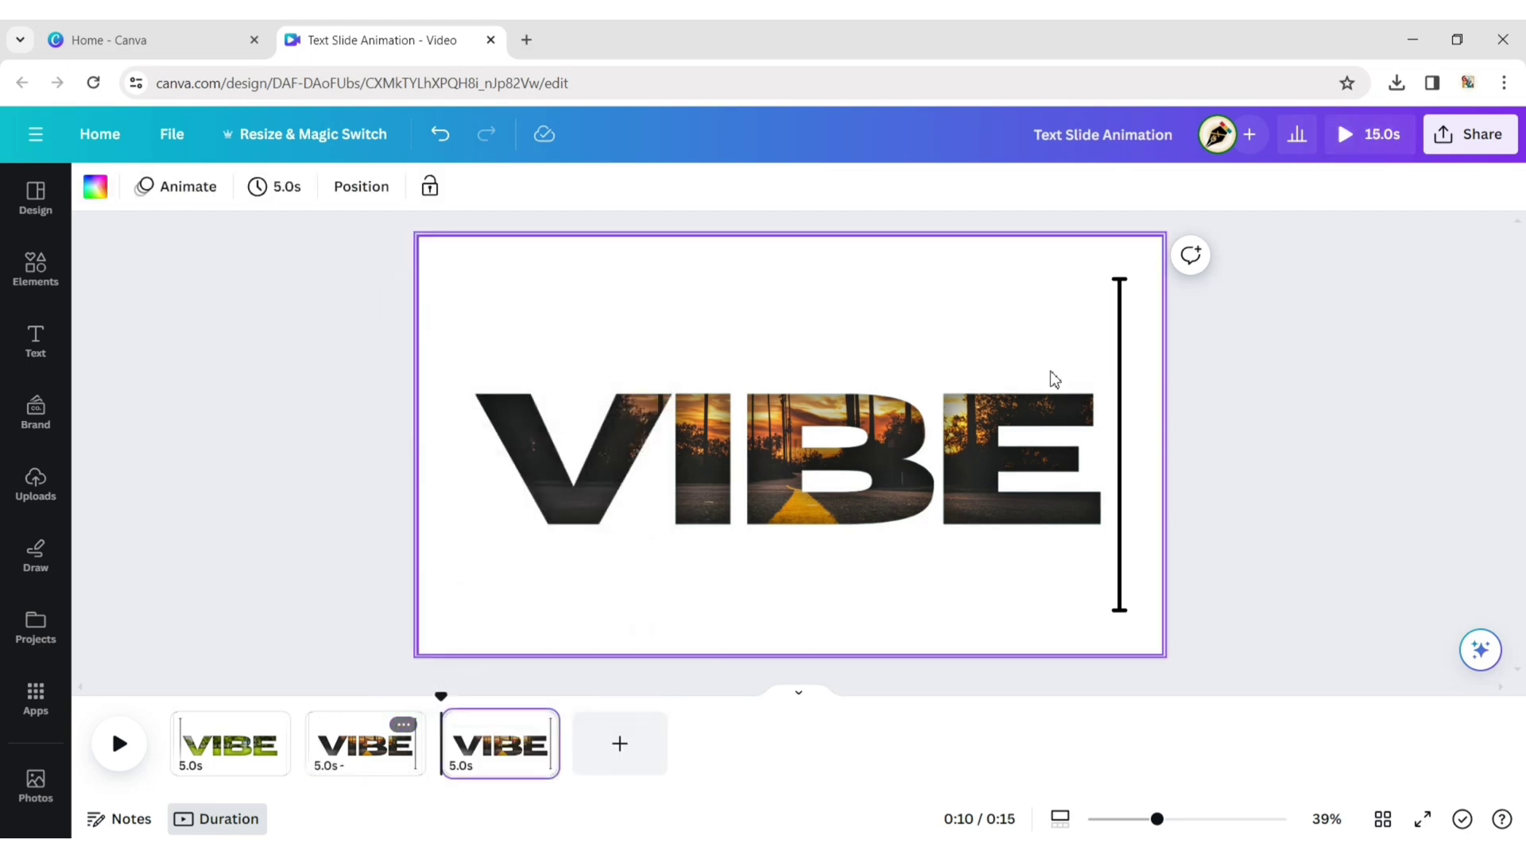
{"action": "left_click", "coordinate": [1121, 398]}
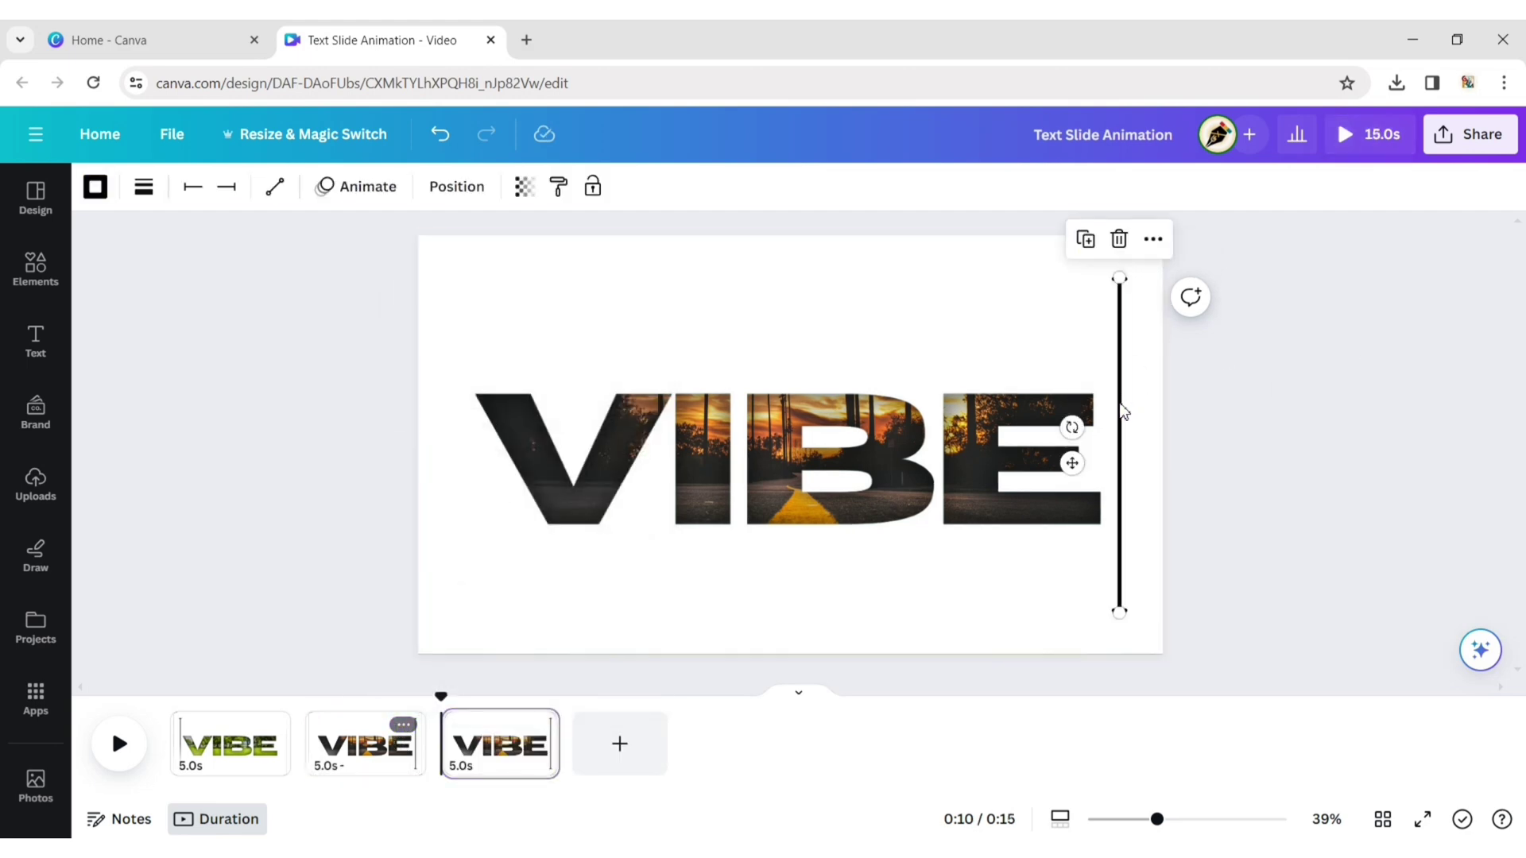
{"action": "left_click_drag", "start_coordinate": [1123, 409], "coordinate": [465, 407]}
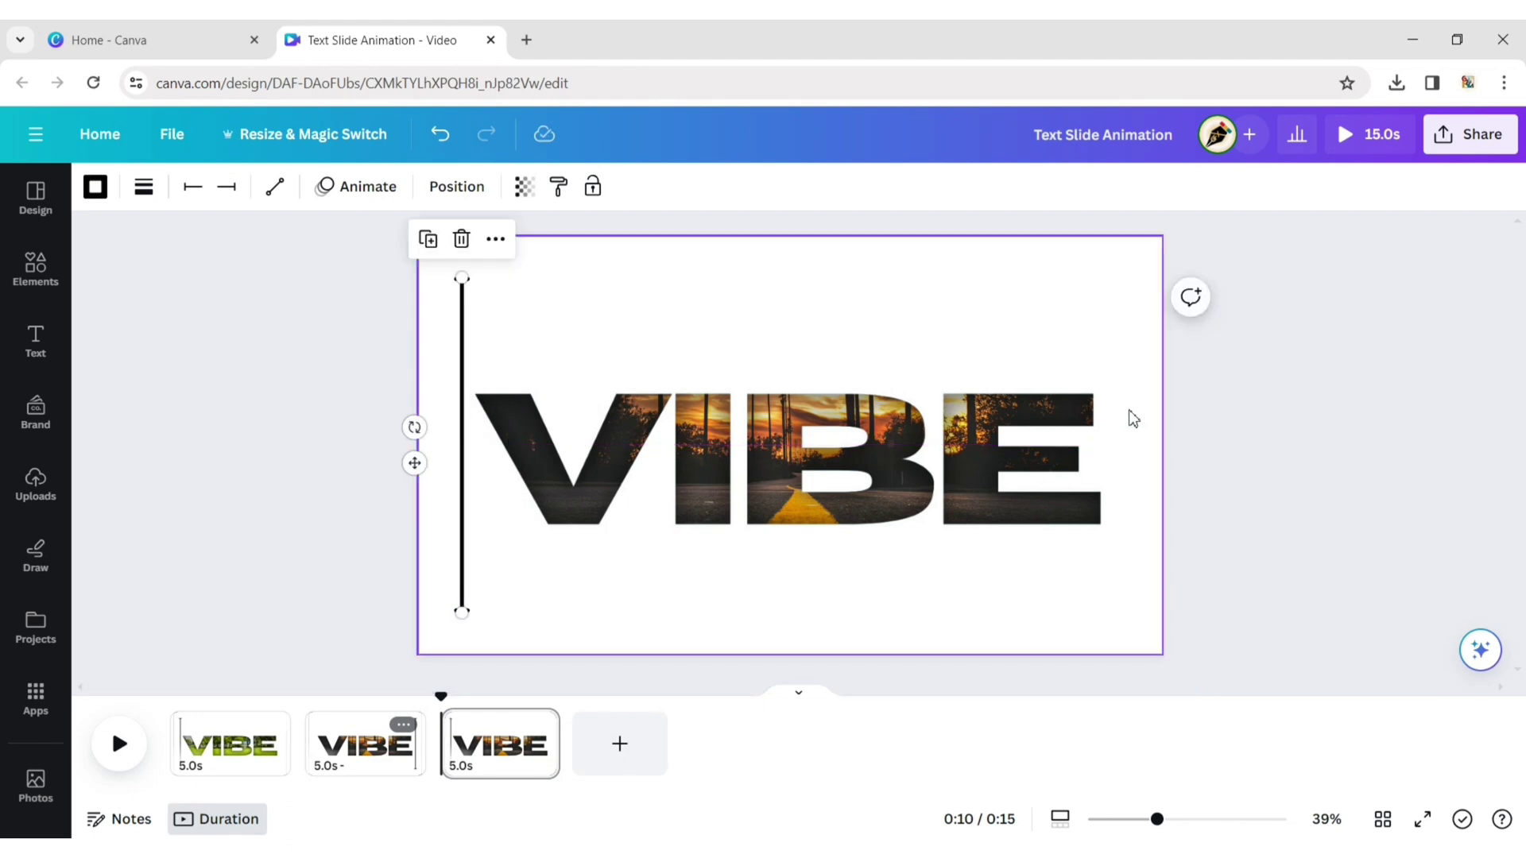
Bring the off-page city skyline photo onto page 3 so it shows through the VIBE letters.
{"action": "left_click", "coordinate": [551, 264]}
{"action": "left_click", "coordinate": [458, 186]}
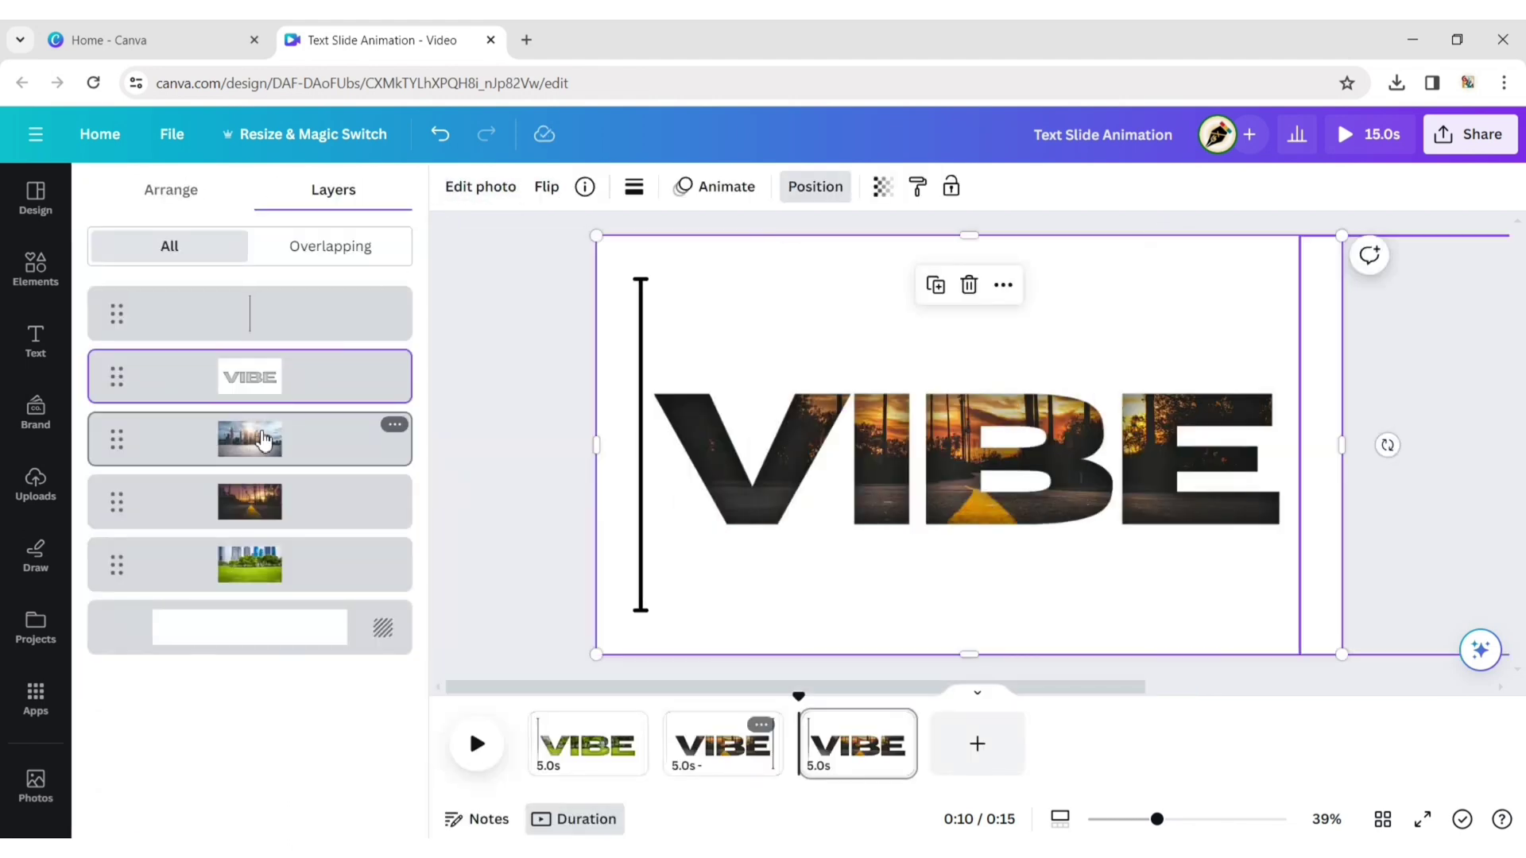
{"action": "left_click", "coordinate": [389, 440]}
{"action": "left_click", "coordinate": [1373, 422]}
{"action": "left_click_drag", "start_coordinate": [1373, 422], "coordinate": [673, 417]}
{"action": "left_click", "coordinate": [1335, 488]}
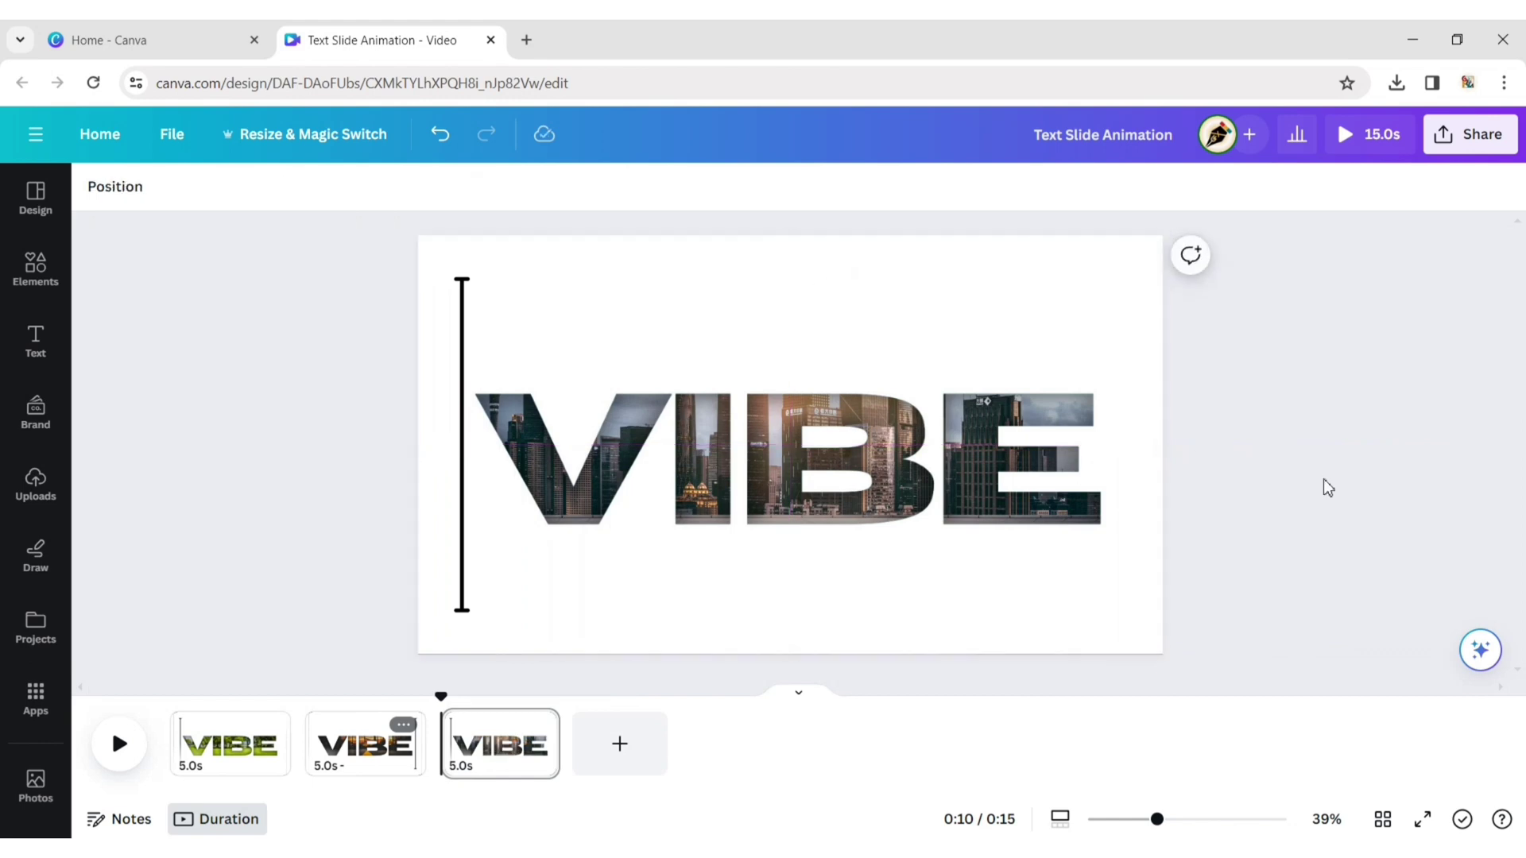
{"action": "left_click", "coordinate": [575, 326]}
{"action": "left_click", "coordinate": [1368, 362]}
{"action": "left_click", "coordinate": [40, 498]}
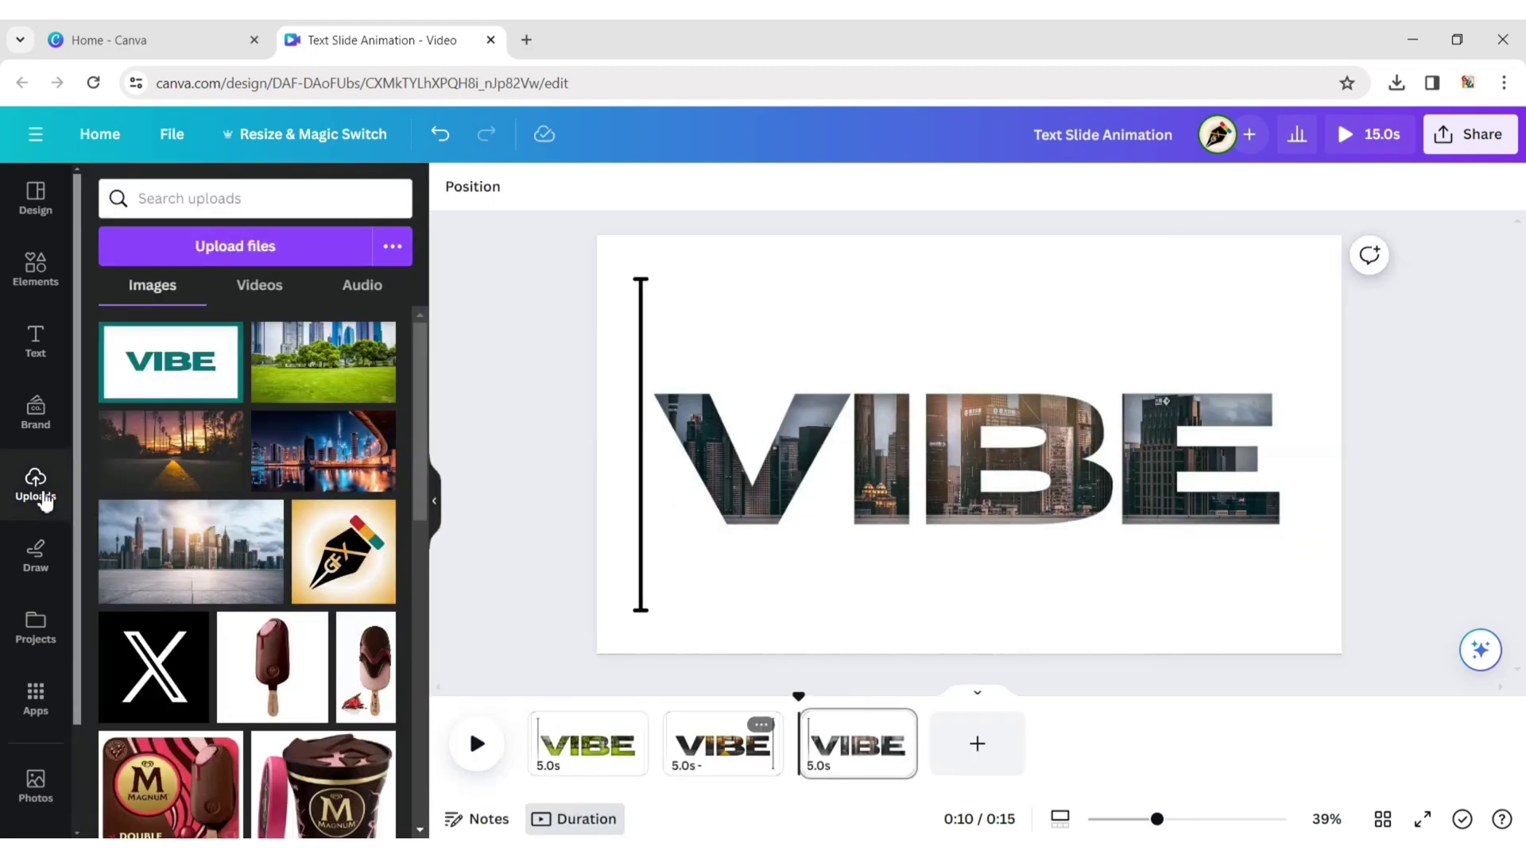
Add the night-city photo, resize it to fill the page, and move it off page 3's left edge.
{"action": "left_click", "coordinate": [323, 451]}
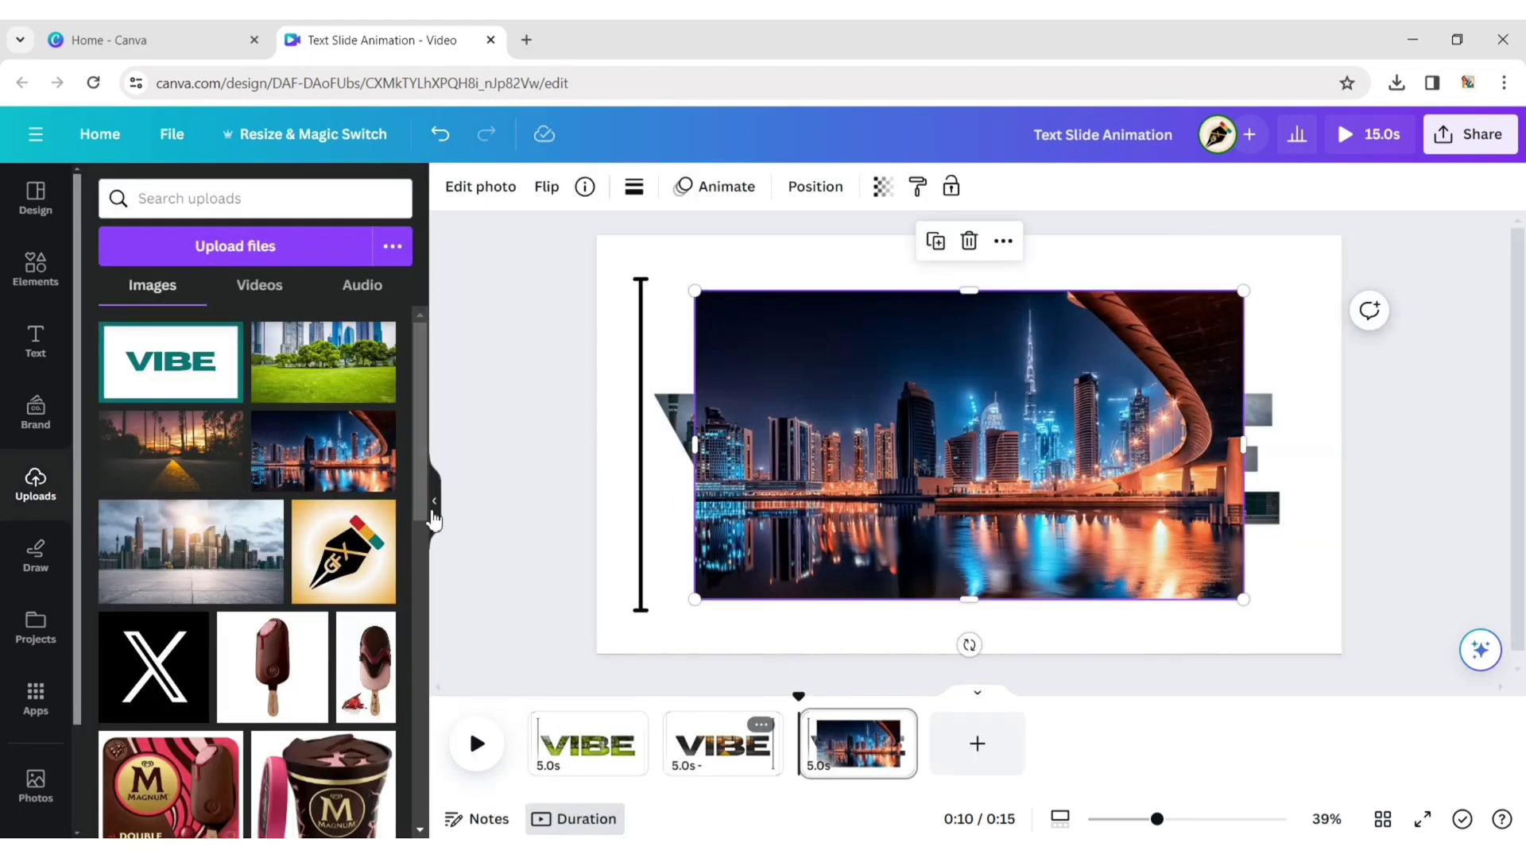
{"action": "left_click", "coordinate": [434, 502]}
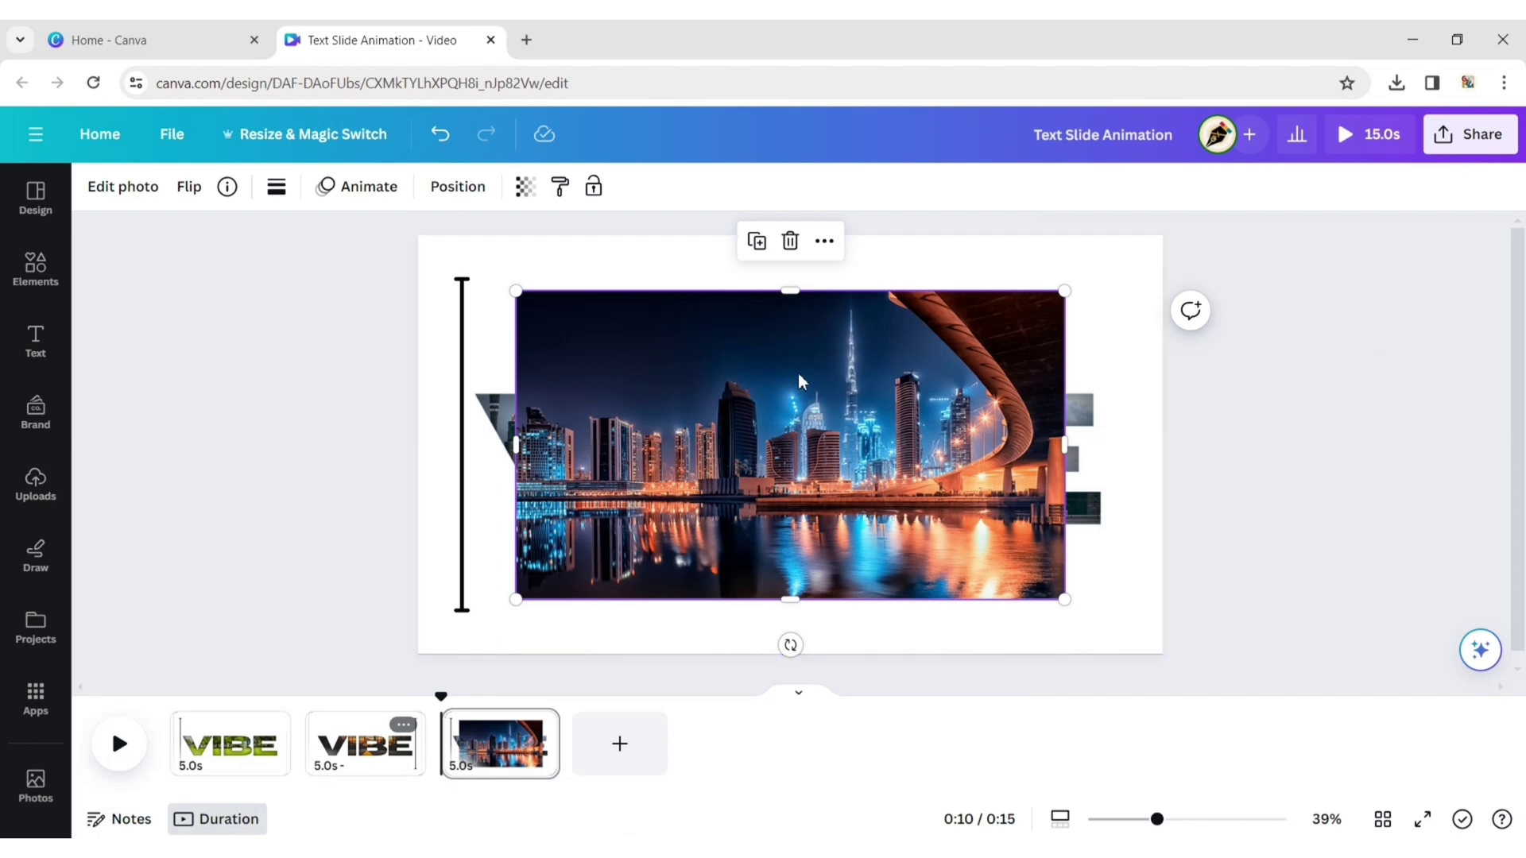
{"action": "left_click_drag", "start_coordinate": [516, 294], "coordinate": [419, 239]}
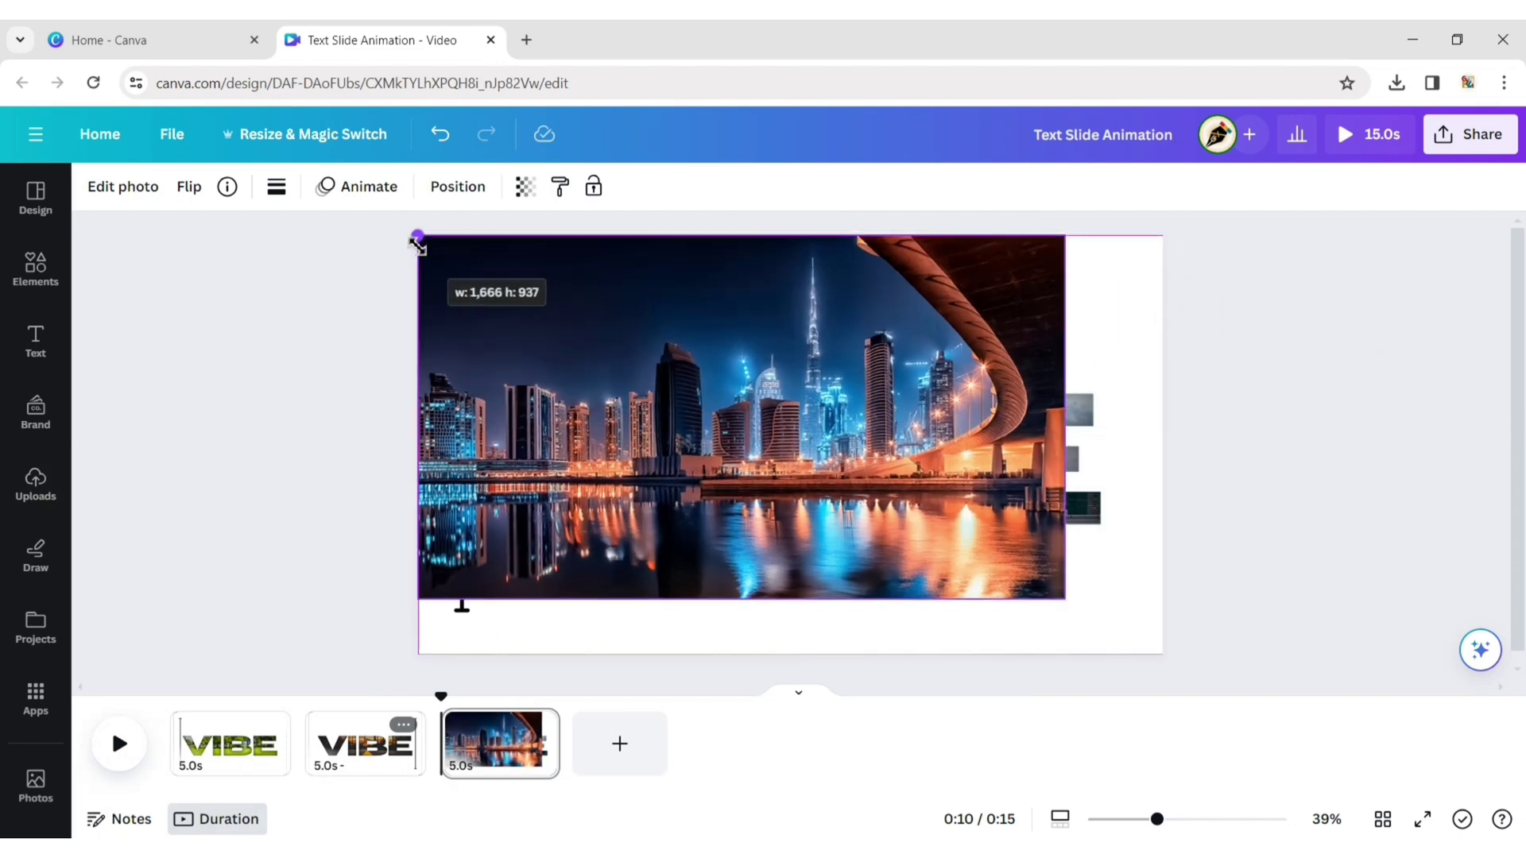
{"action": "left_click_drag", "start_coordinate": [1065, 600], "coordinate": [1166, 657]}
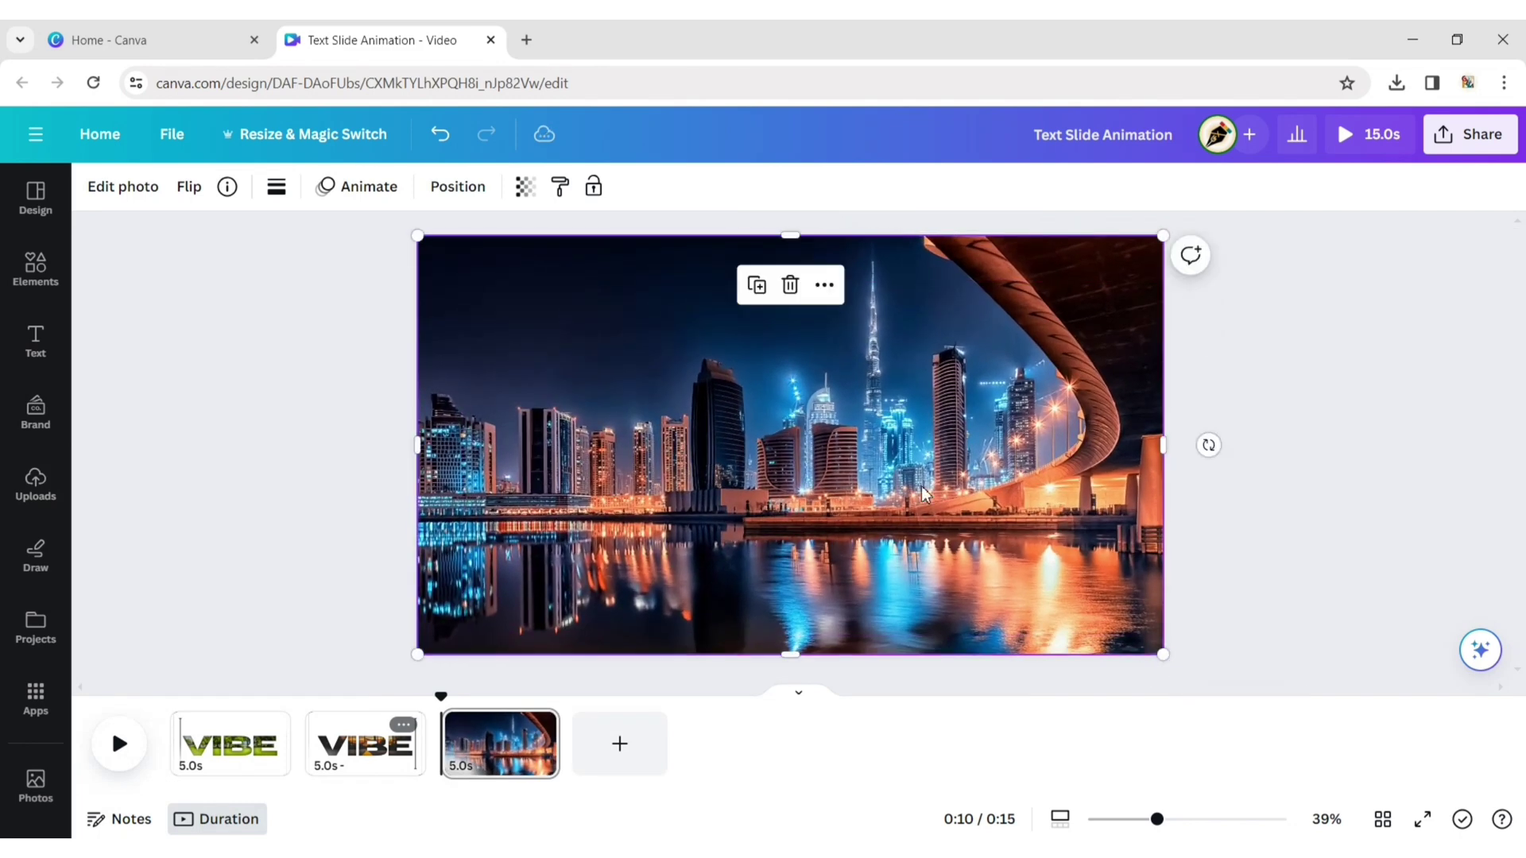
{"action": "left_click_drag", "start_coordinate": [916, 493], "coordinate": [261, 497]}
Lower the night-city photo beneath VIBE in the layers and duplicate page 3 as page 4.
{"action": "left_click", "coordinate": [455, 188]}
{"action": "left_click_drag", "start_coordinate": [303, 317], "coordinate": [304, 469]}
{"action": "left_click", "coordinate": [1399, 326]}
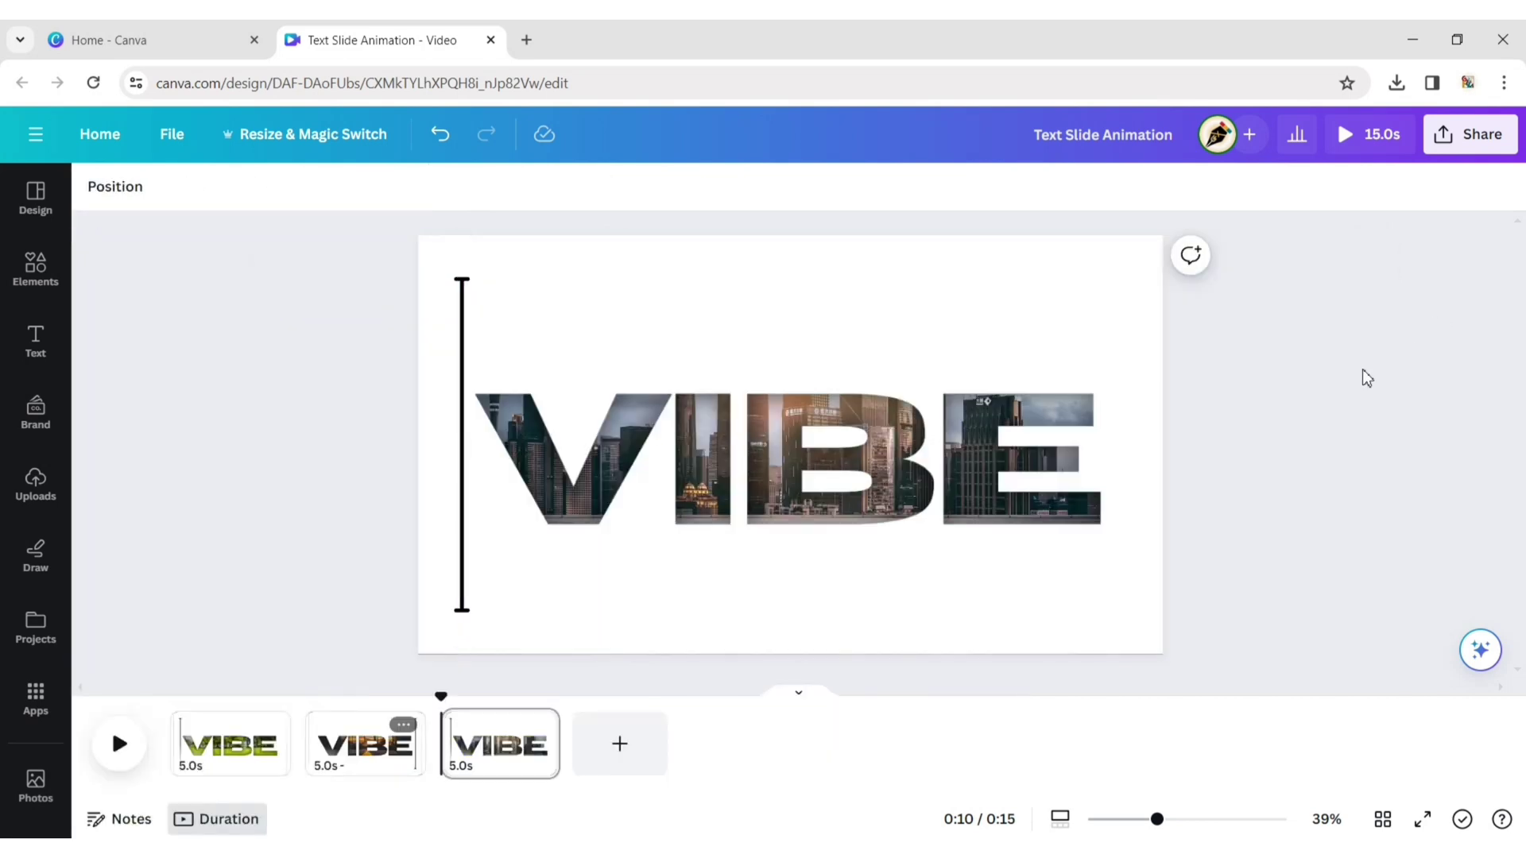
{"action": "left_click", "coordinate": [538, 724]}
{"action": "left_click", "coordinate": [623, 412]}
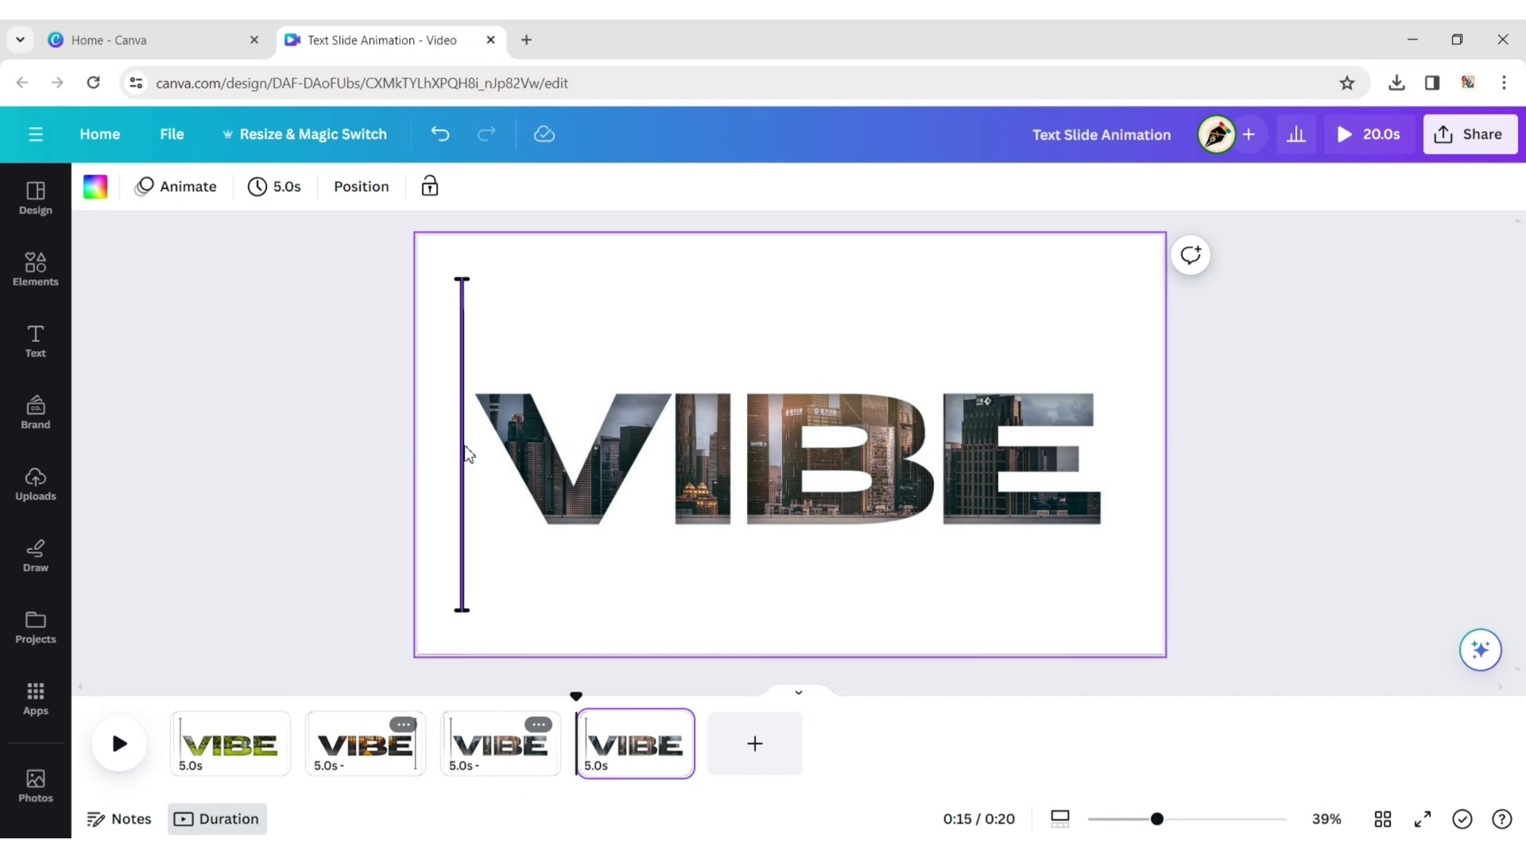
On page 4, move the line right of VIBE, show the night city through the letters, and trim to 2.0s.
{"action": "left_click_drag", "start_coordinate": [467, 453], "coordinate": [1123, 454]}
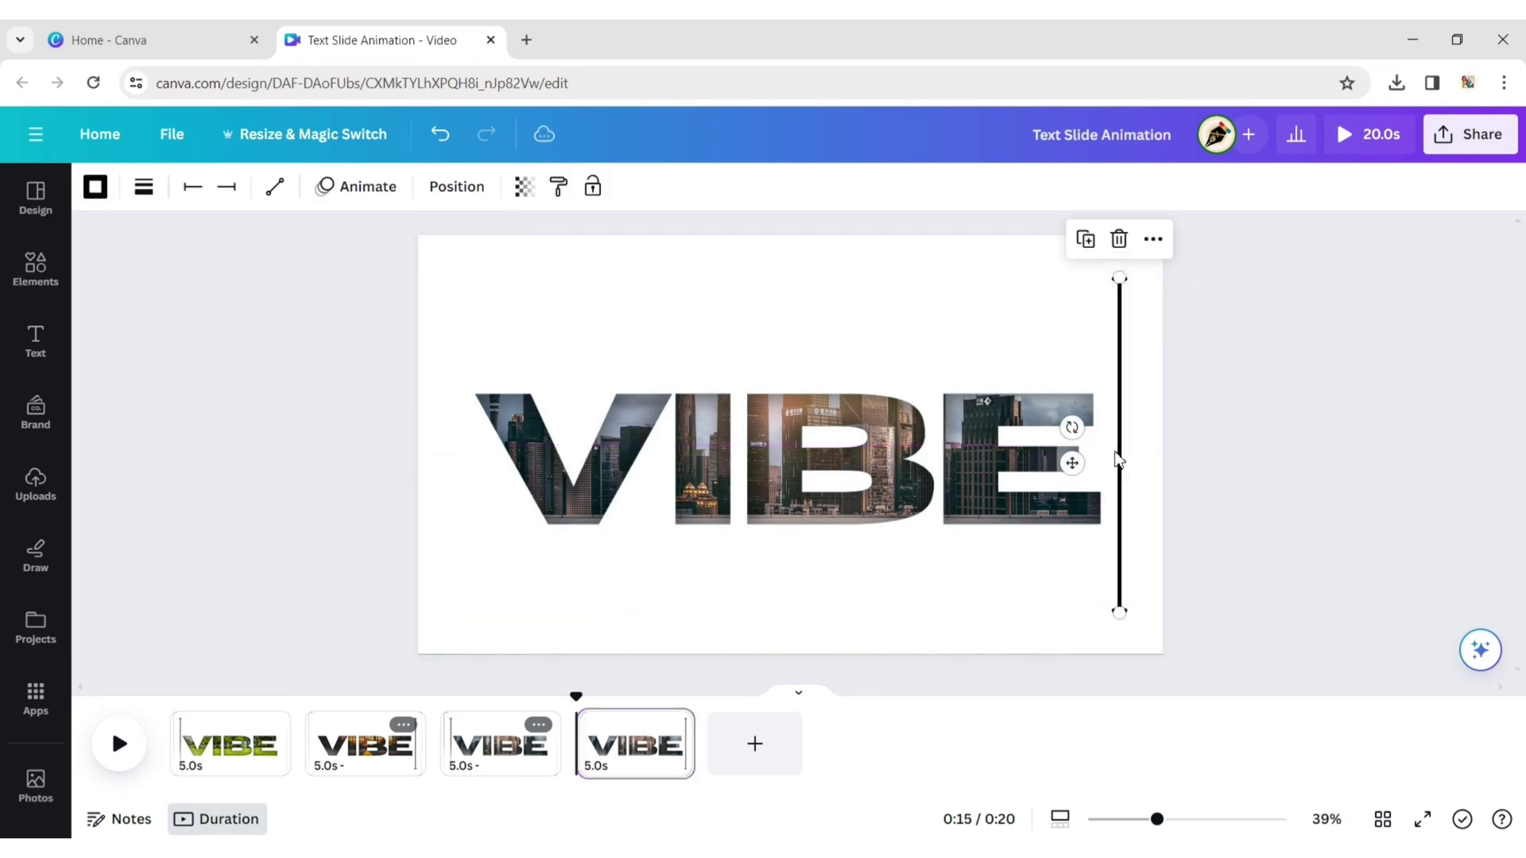
{"action": "left_click", "coordinate": [920, 344]}
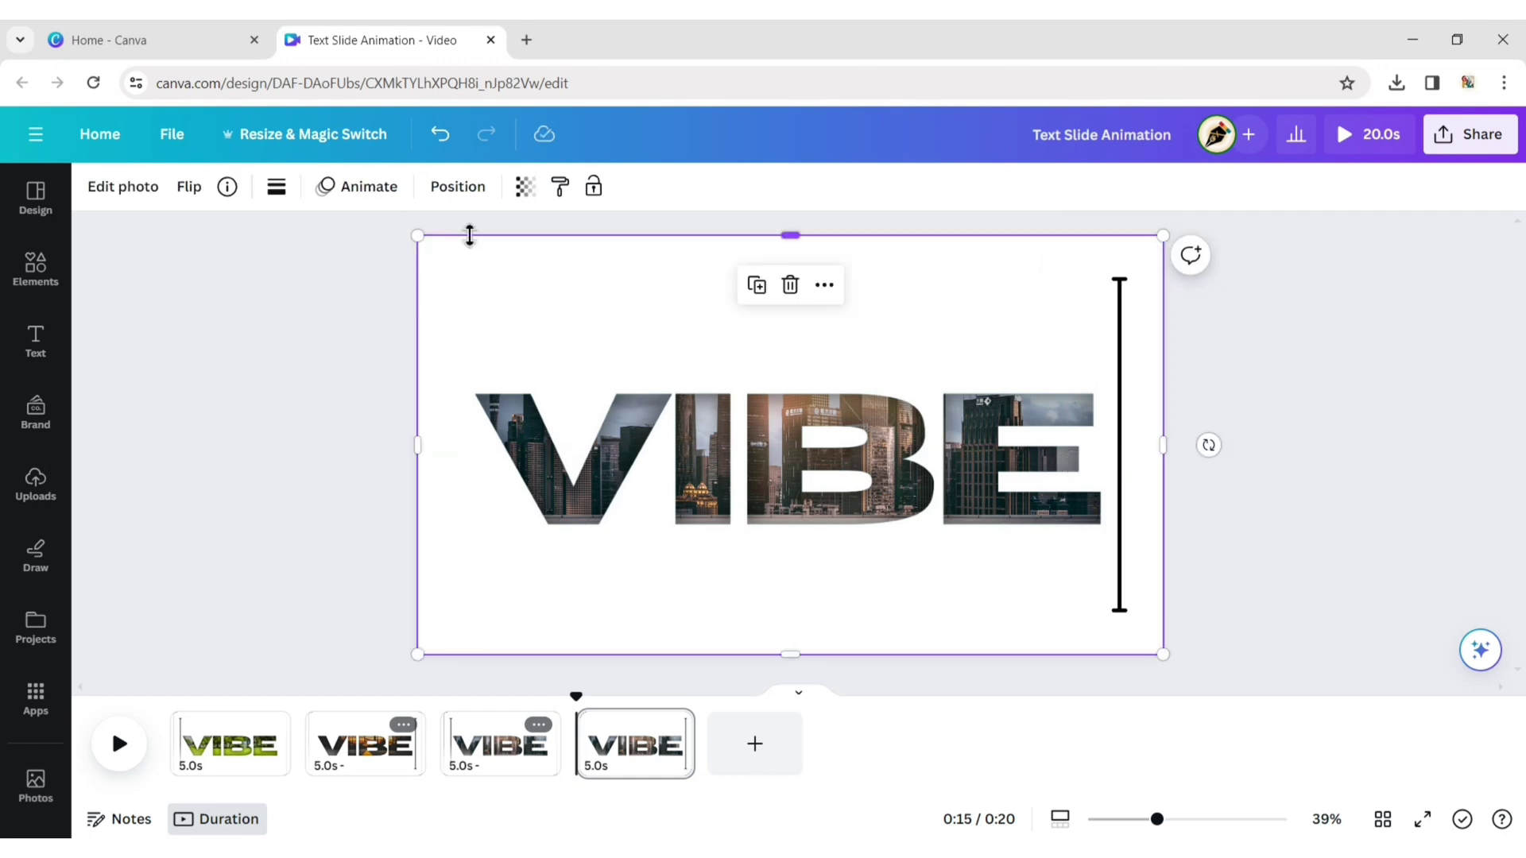
{"action": "left_click", "coordinate": [456, 186]}
{"action": "left_click", "coordinate": [296, 451]}
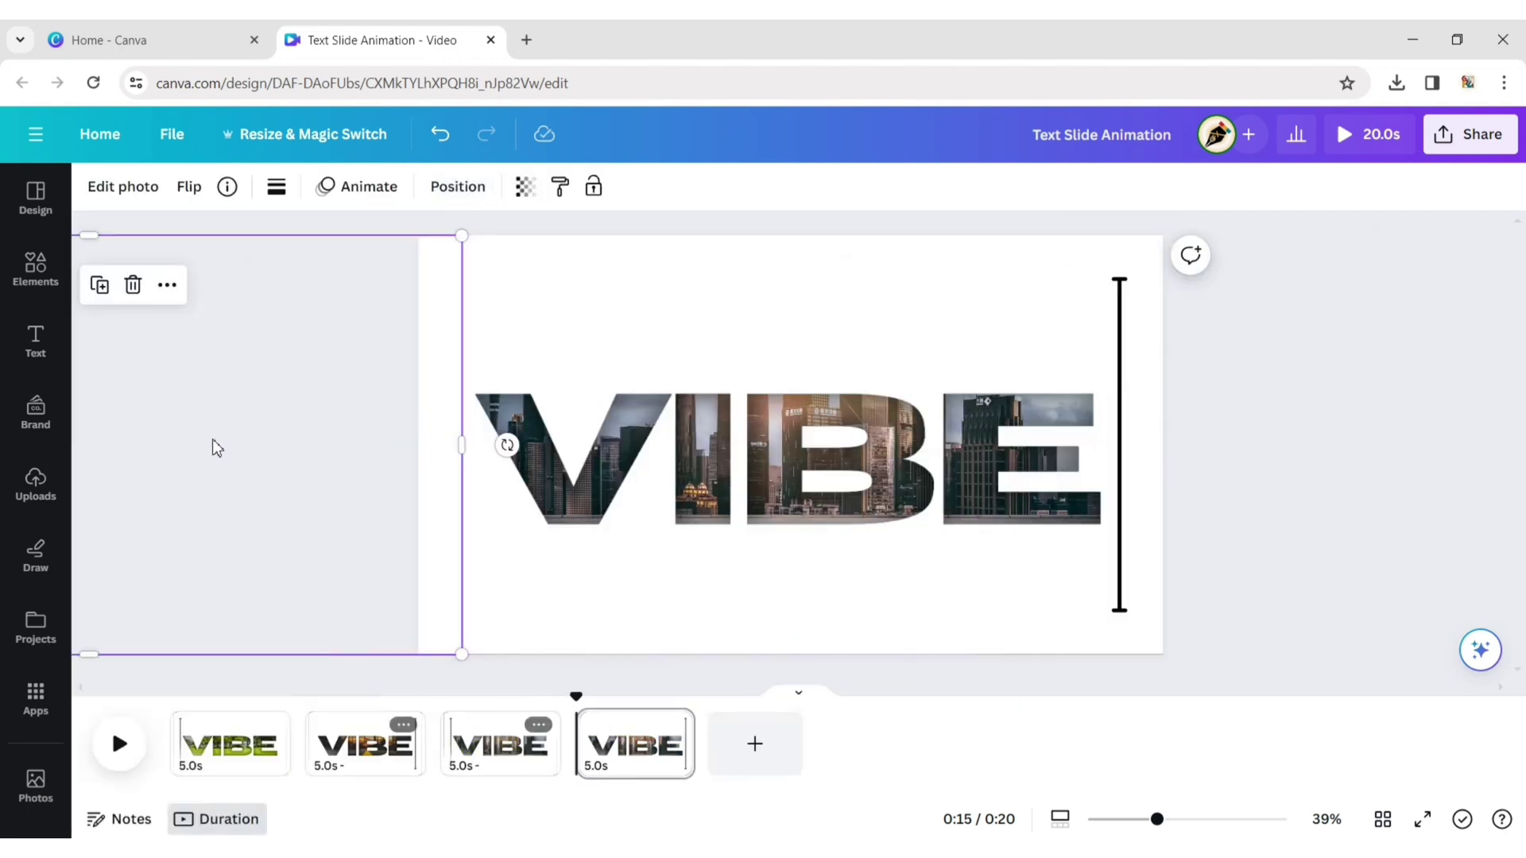
{"action": "left_click_drag", "start_coordinate": [215, 446], "coordinate": [913, 442]}
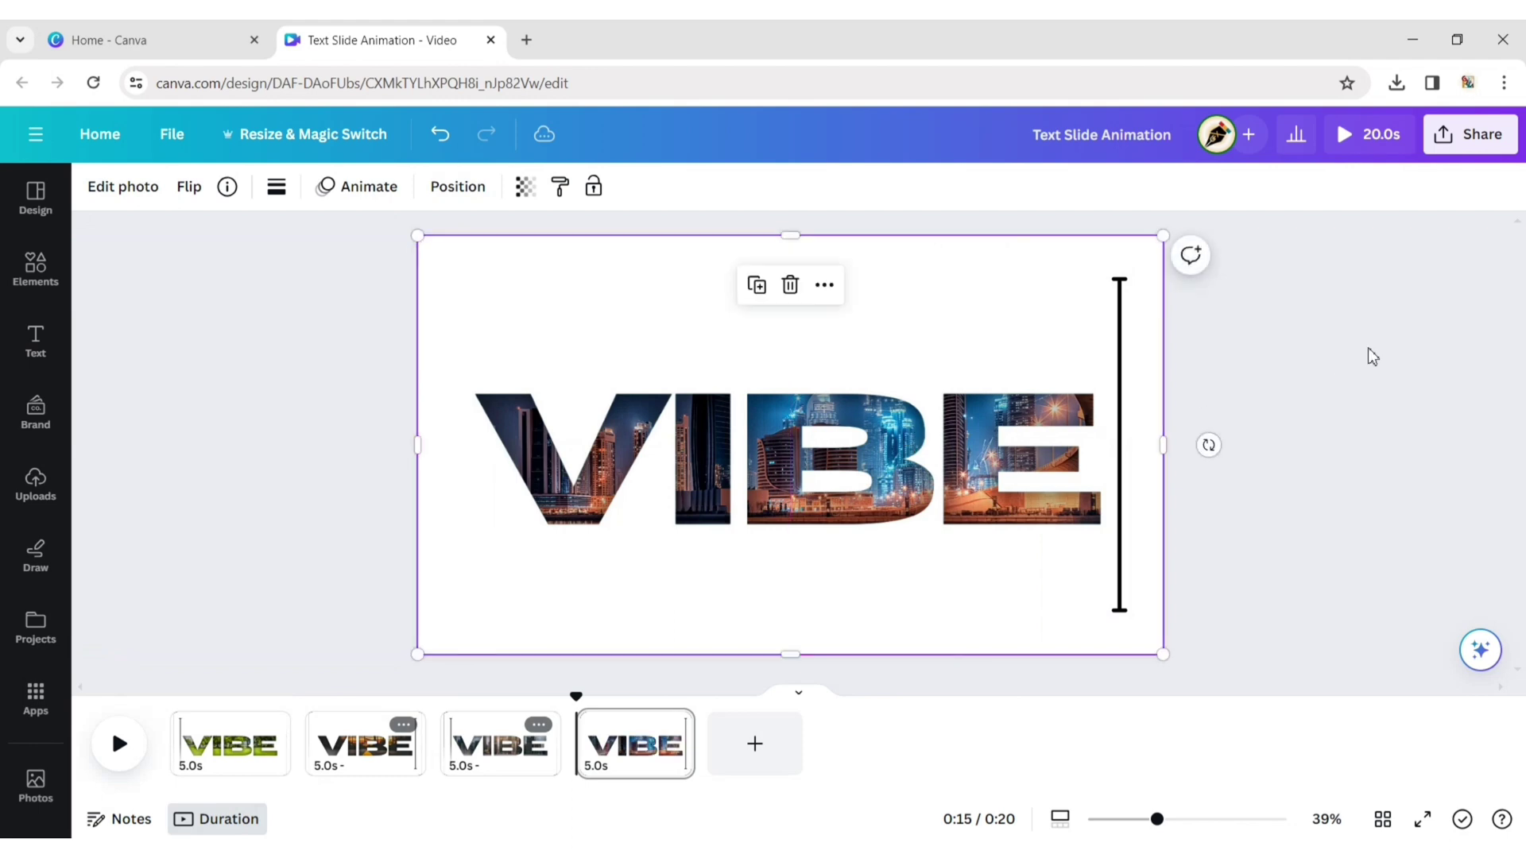
{"action": "left_click", "coordinate": [1368, 346]}
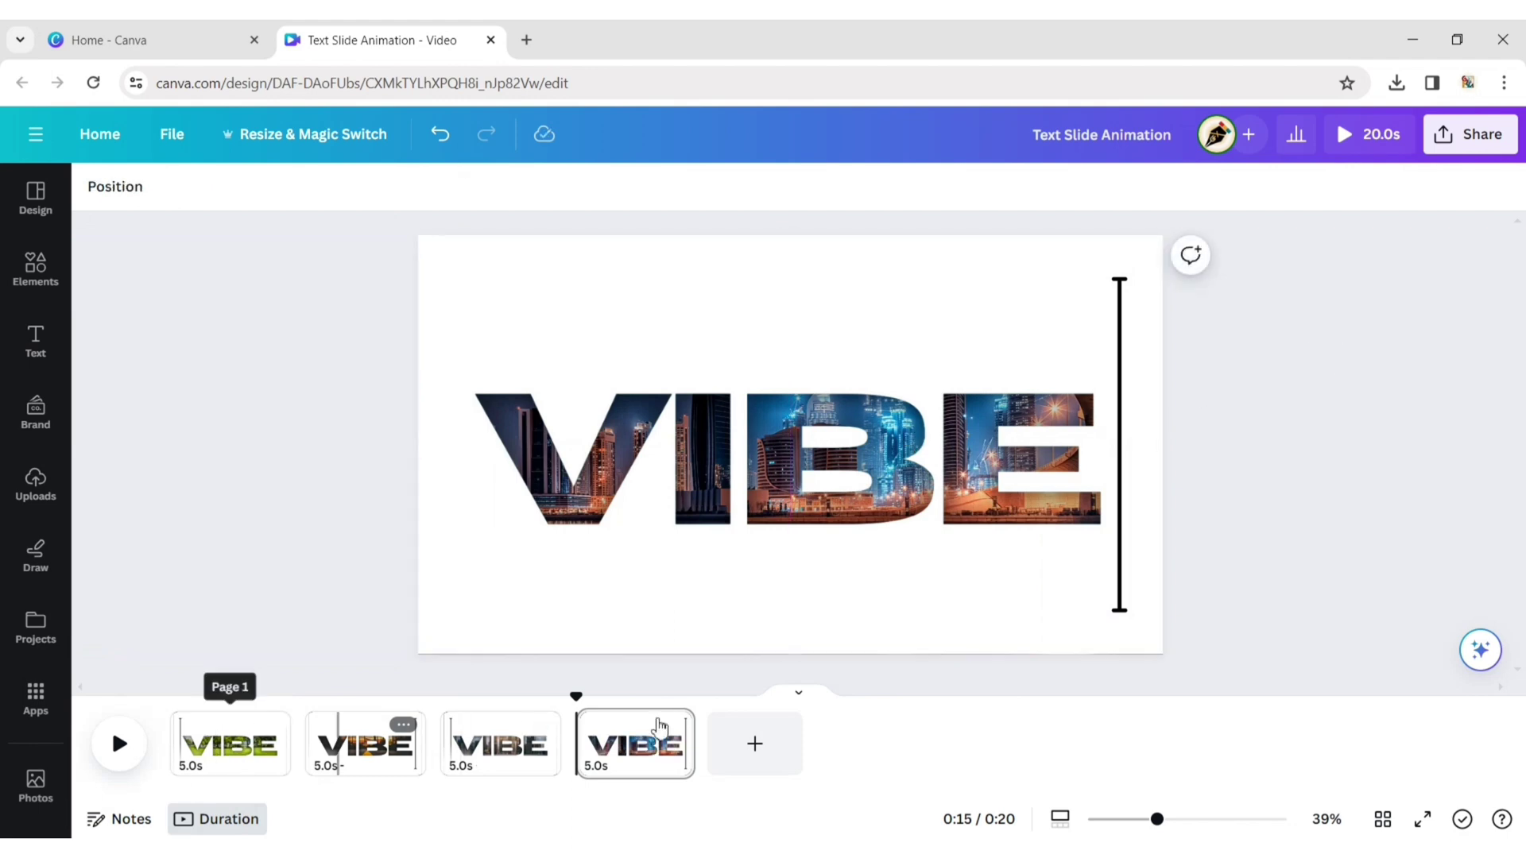
{"action": "left_click_drag", "start_coordinate": [685, 748], "coordinate": [644, 748]}
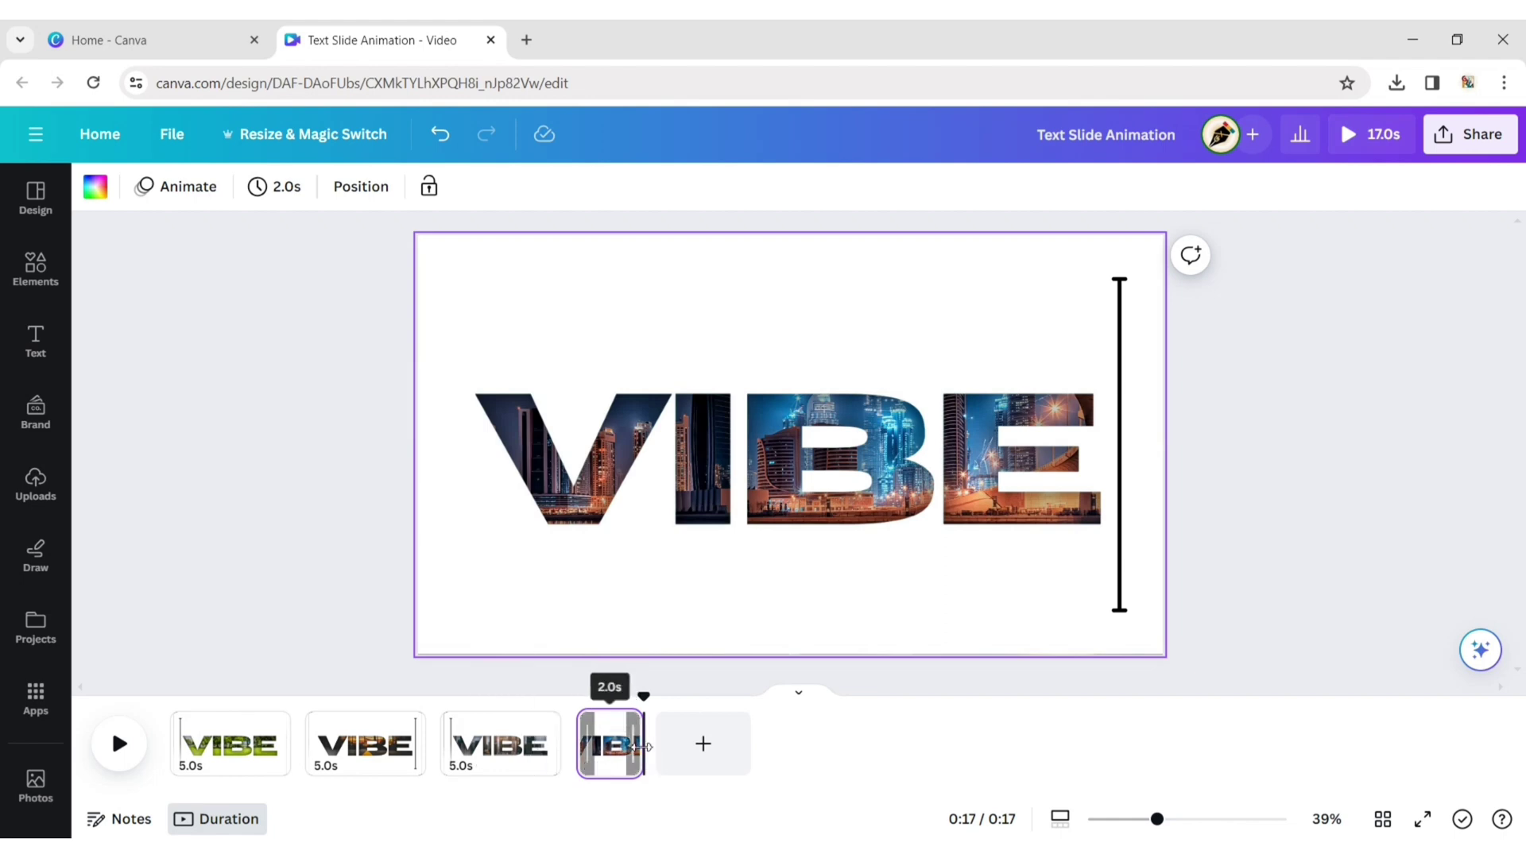
Trim pages 3, 2 and 1 to 2.0s each for an 8.1s video, then add a transition after page 1.
{"action": "left_click", "coordinate": [545, 754]}
{"action": "left_click_drag", "start_coordinate": [545, 754], "coordinate": [221, 755]}
{"action": "left_click", "coordinate": [422, 754]}
{"action": "left_click", "coordinate": [227, 754]}
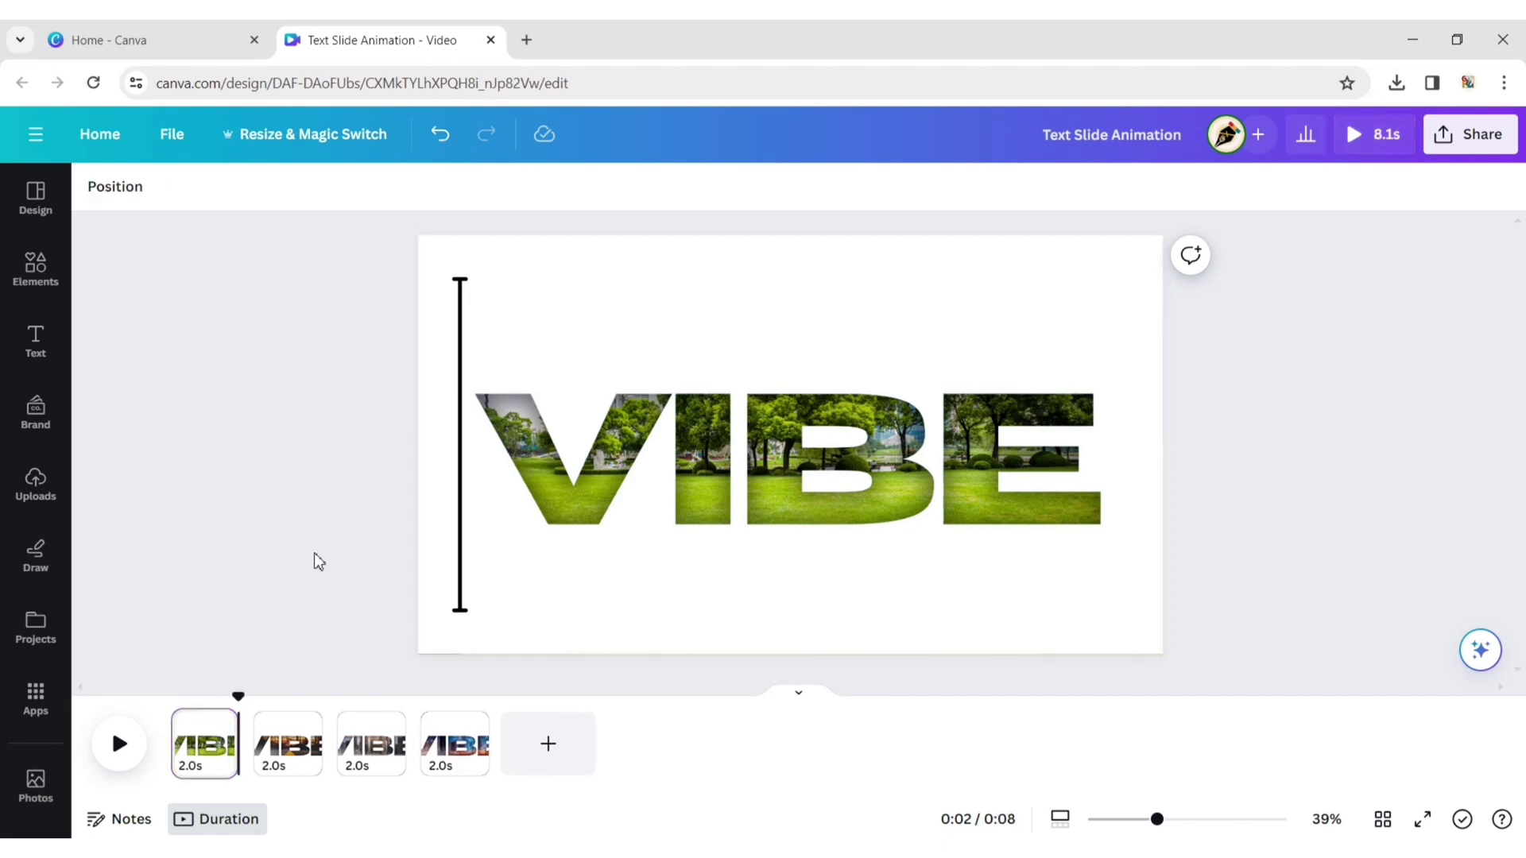
{"action": "left_click", "coordinate": [250, 759]}
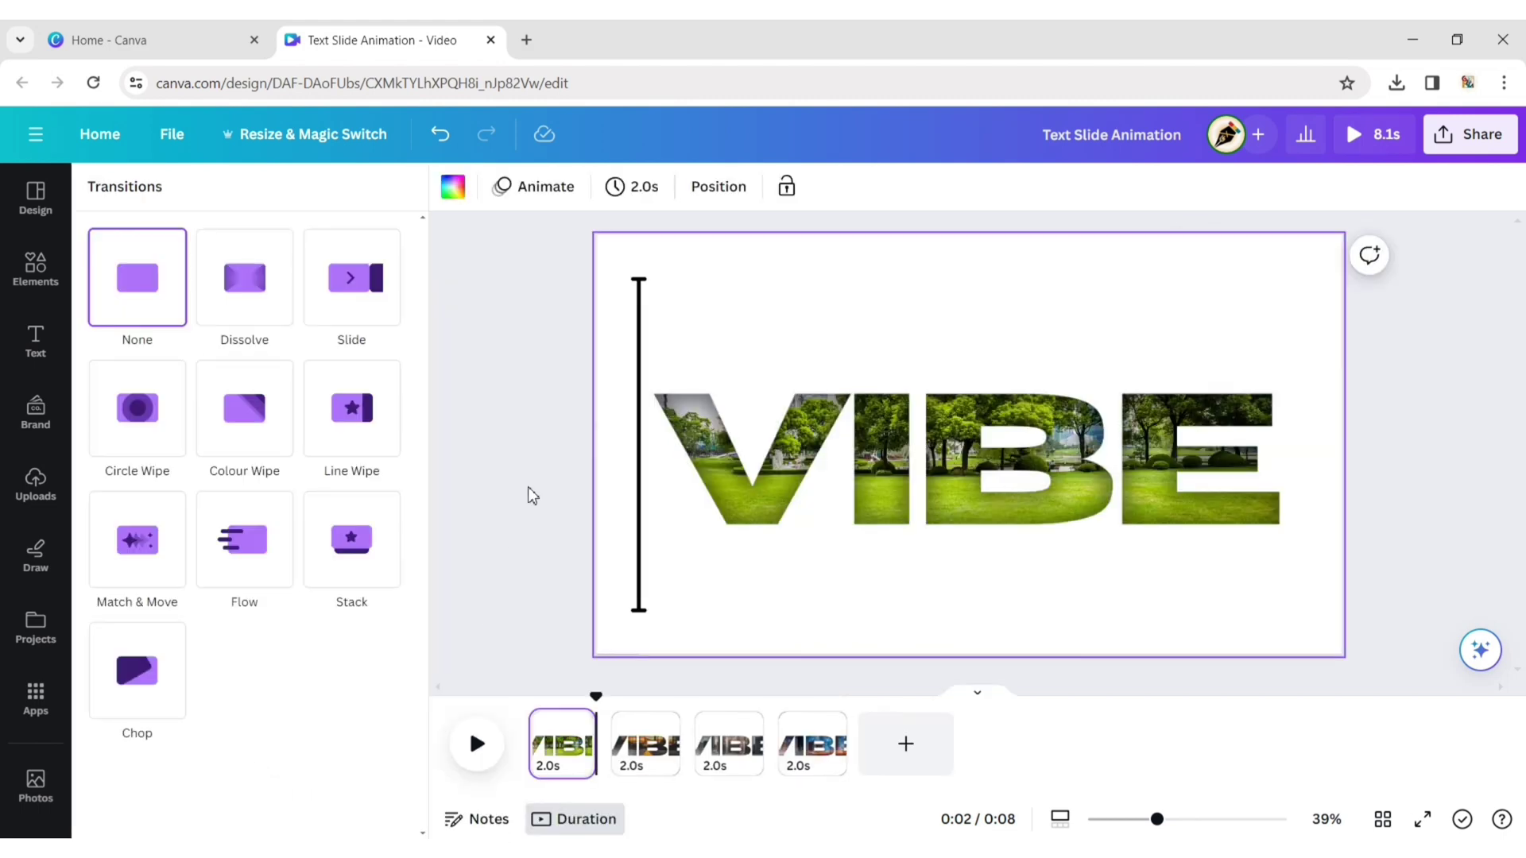
Apply a 1-second Match & Move transition between all pages and rewind playback to the start.
{"action": "left_click", "coordinate": [121, 539]}
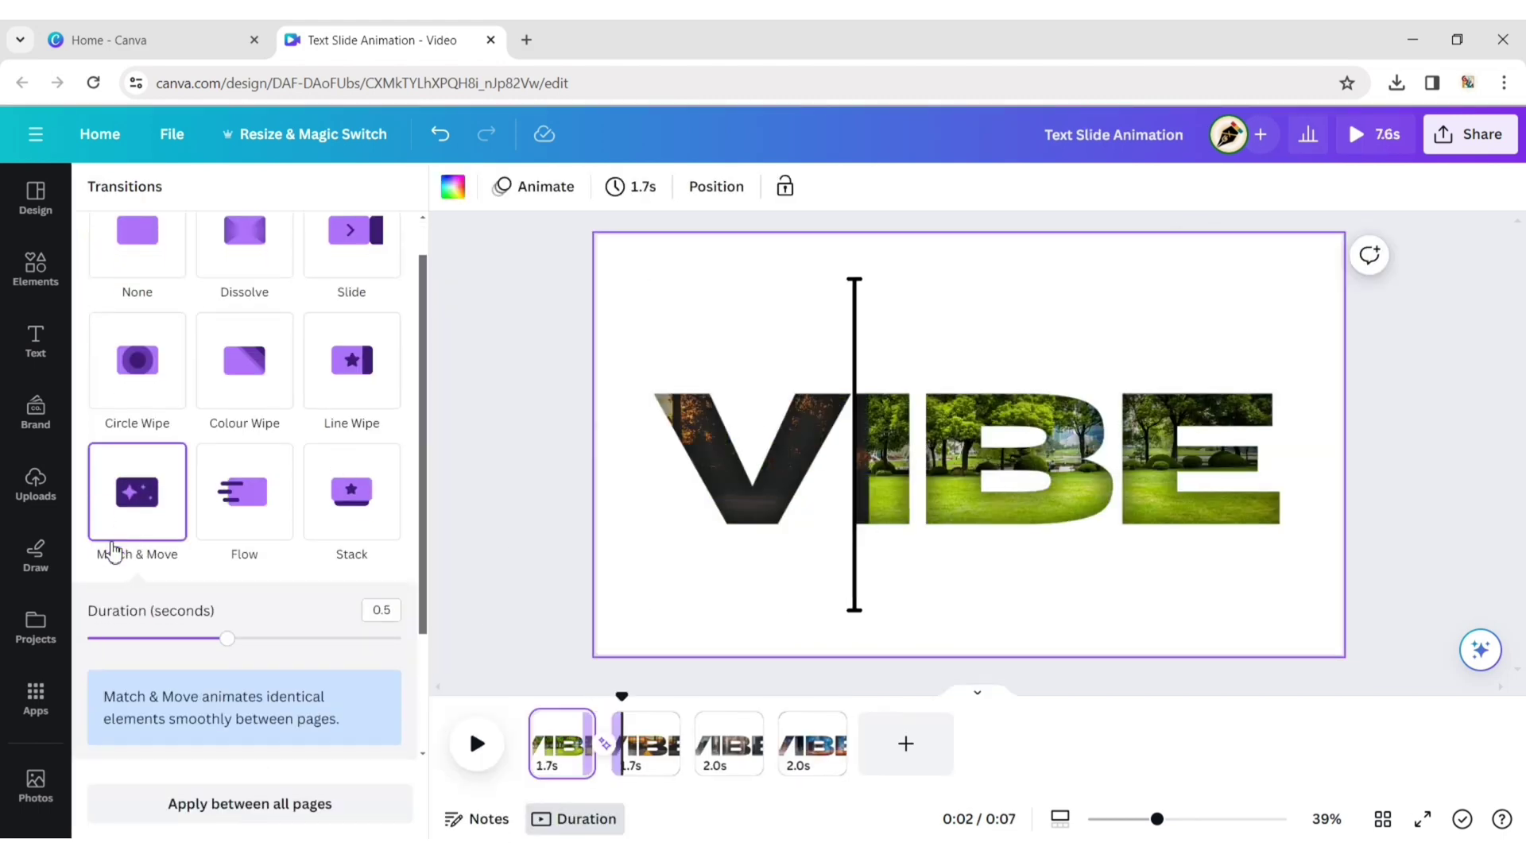
{"action": "left_click_drag", "start_coordinate": [227, 642], "coordinate": [480, 647]}
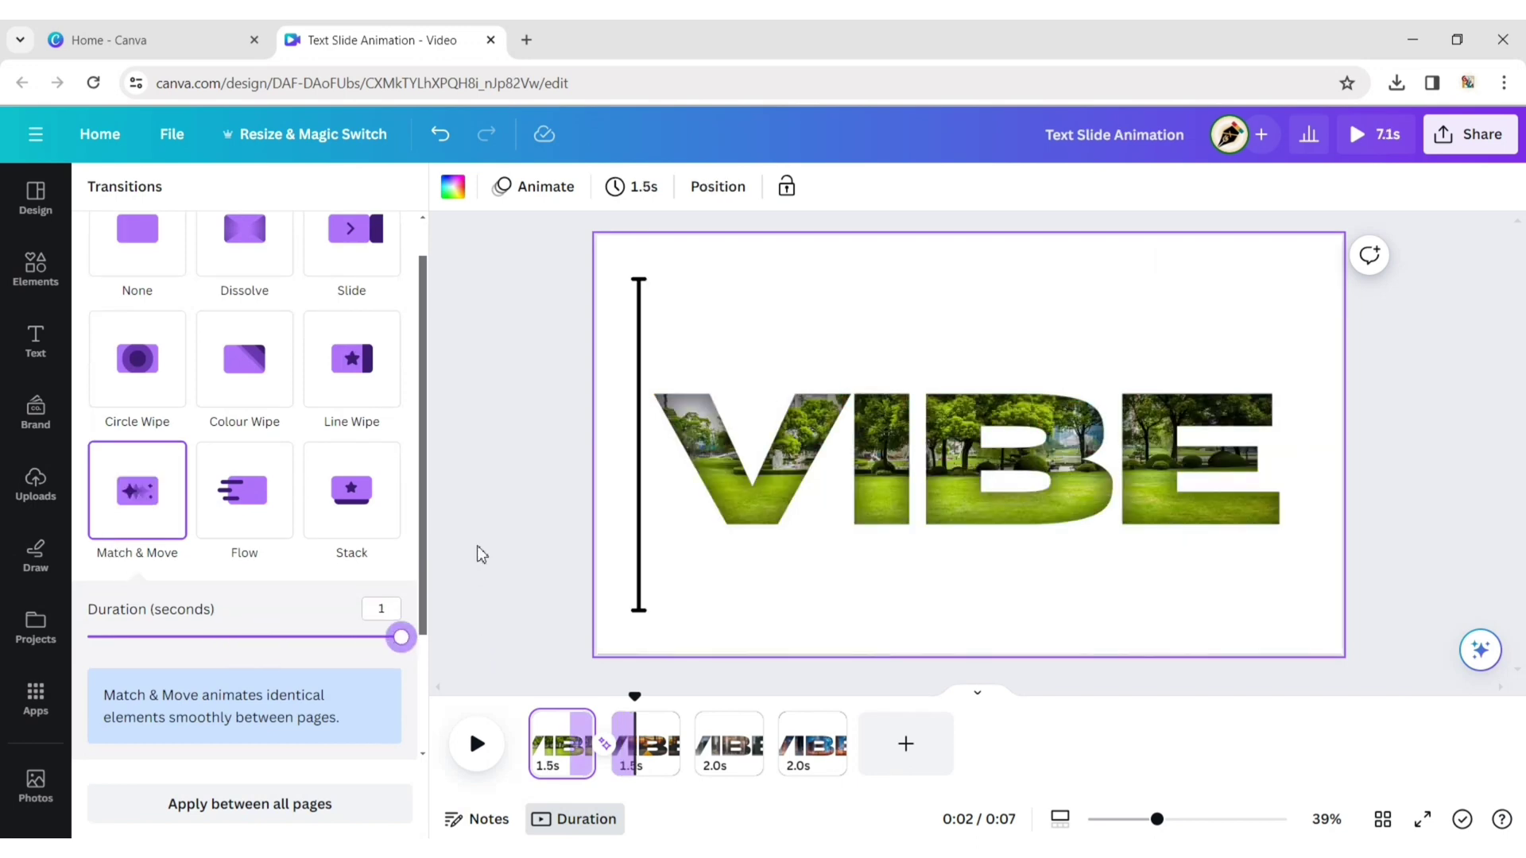
{"action": "left_click", "coordinate": [193, 809]}
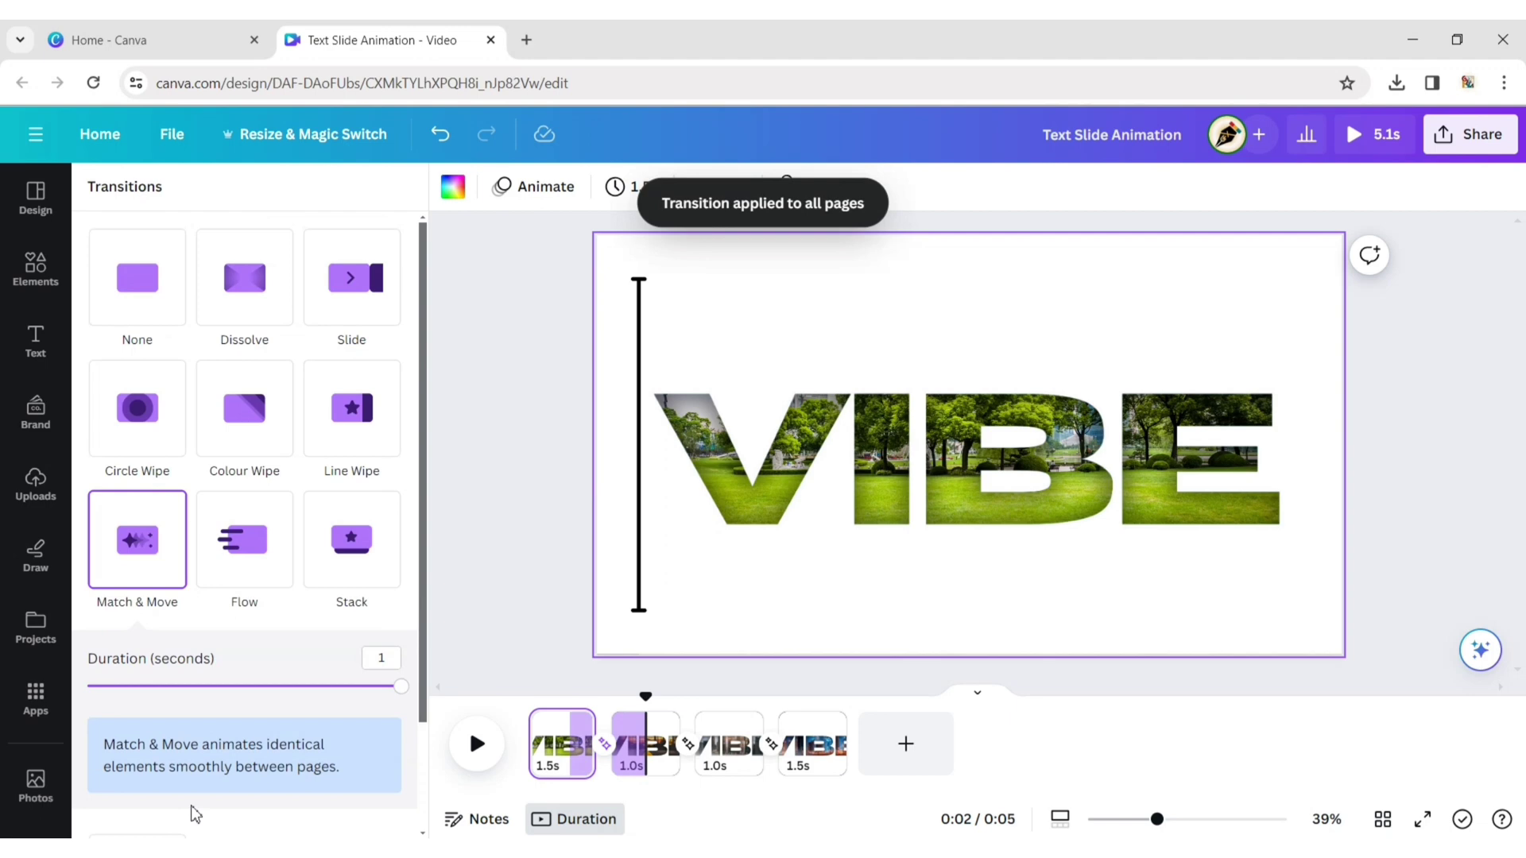
{"action": "left_click", "coordinate": [464, 536]}
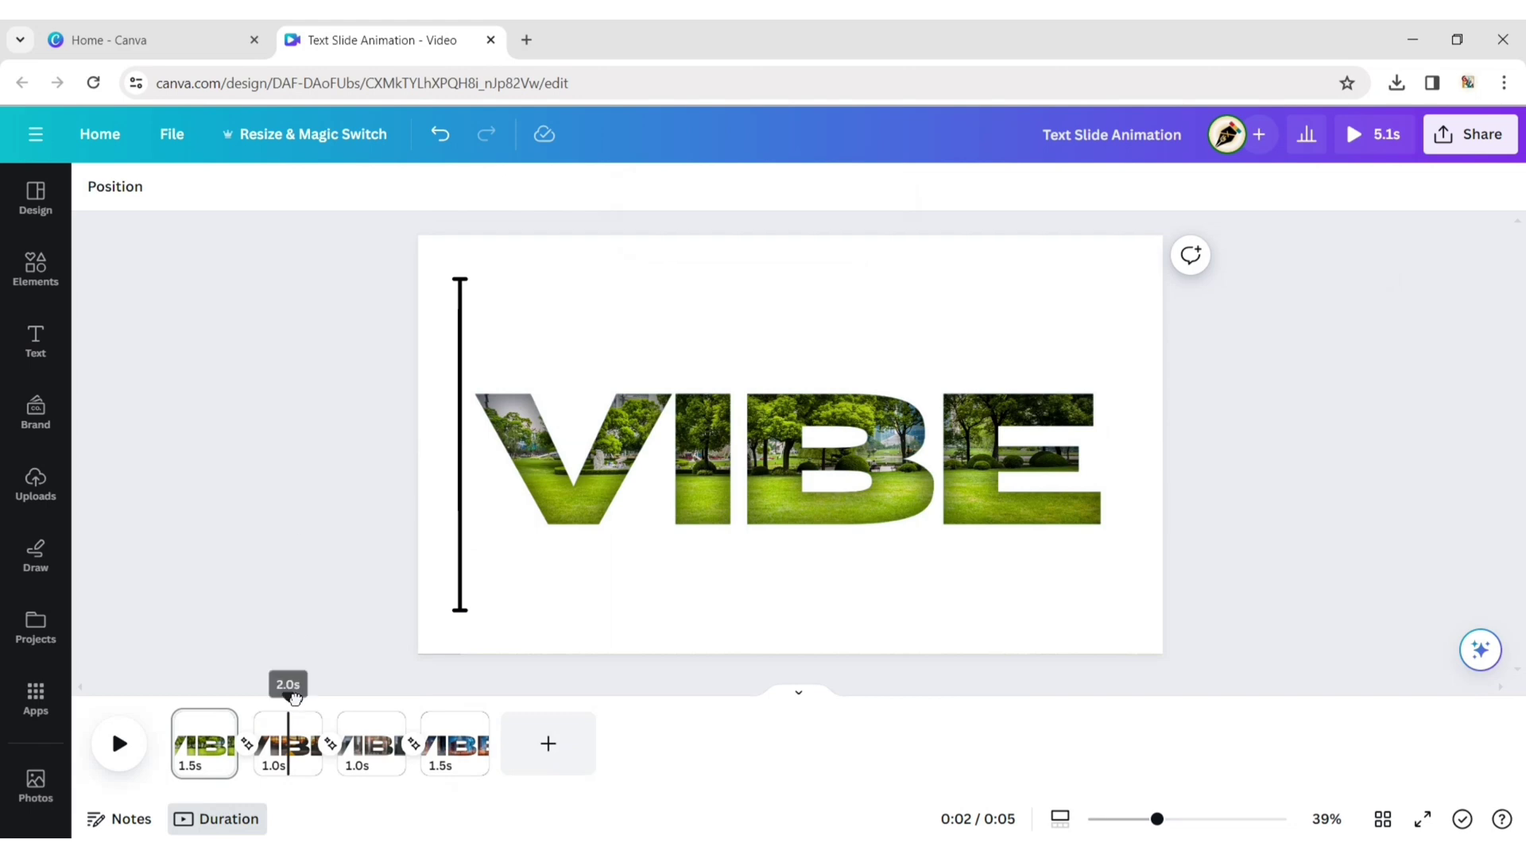
{"action": "left_click_drag", "start_coordinate": [288, 697], "coordinate": [170, 696]}
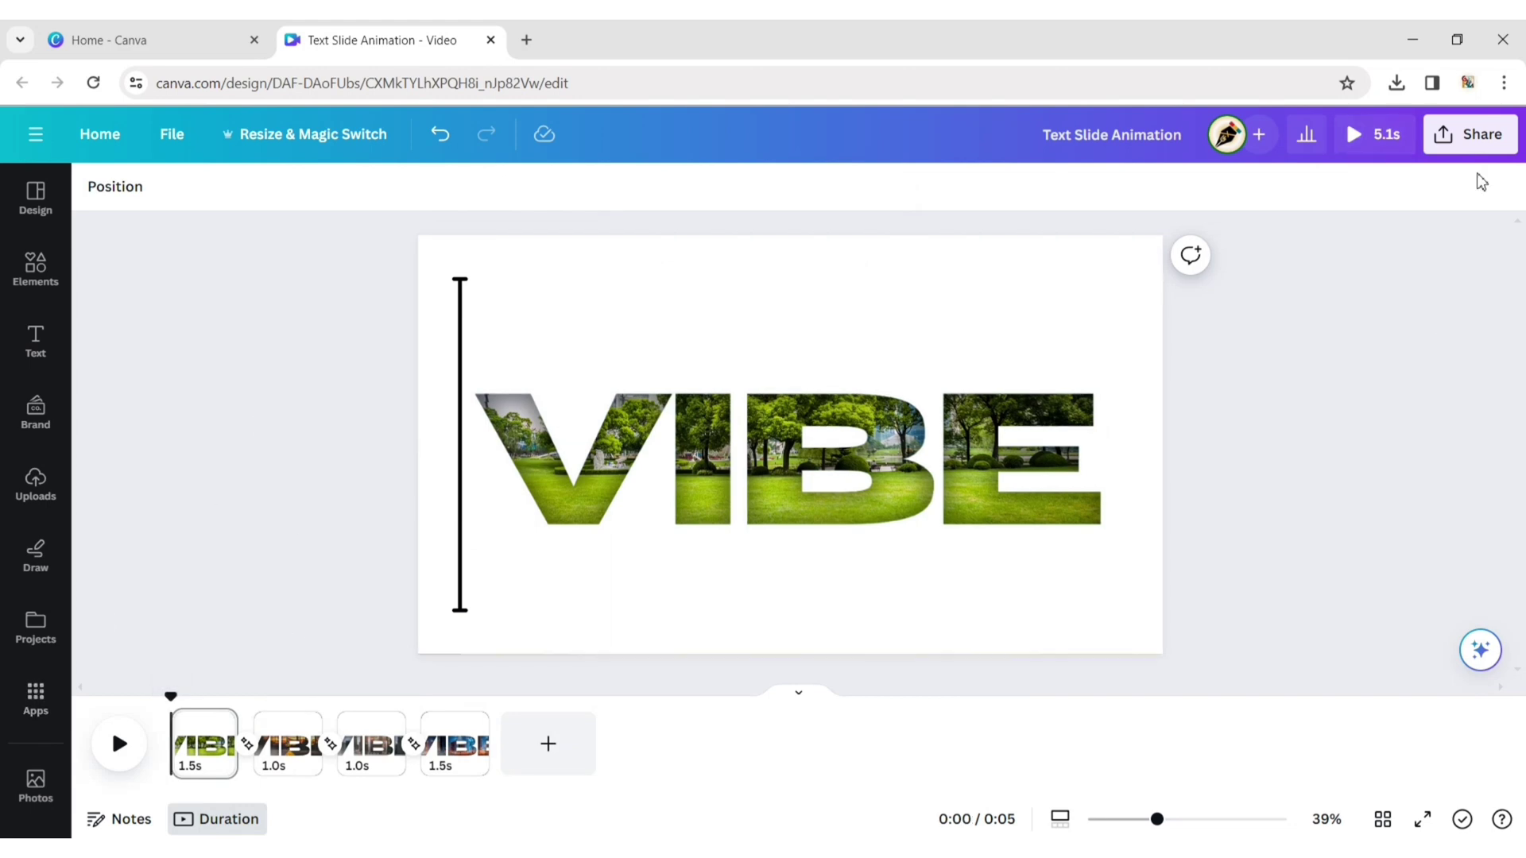
Export all pages as a 1080p MP4, saving Text Slide Animation.mp4.
{"action": "left_click", "coordinate": [1493, 136]}
{"action": "left_click", "coordinate": [1457, 636]}
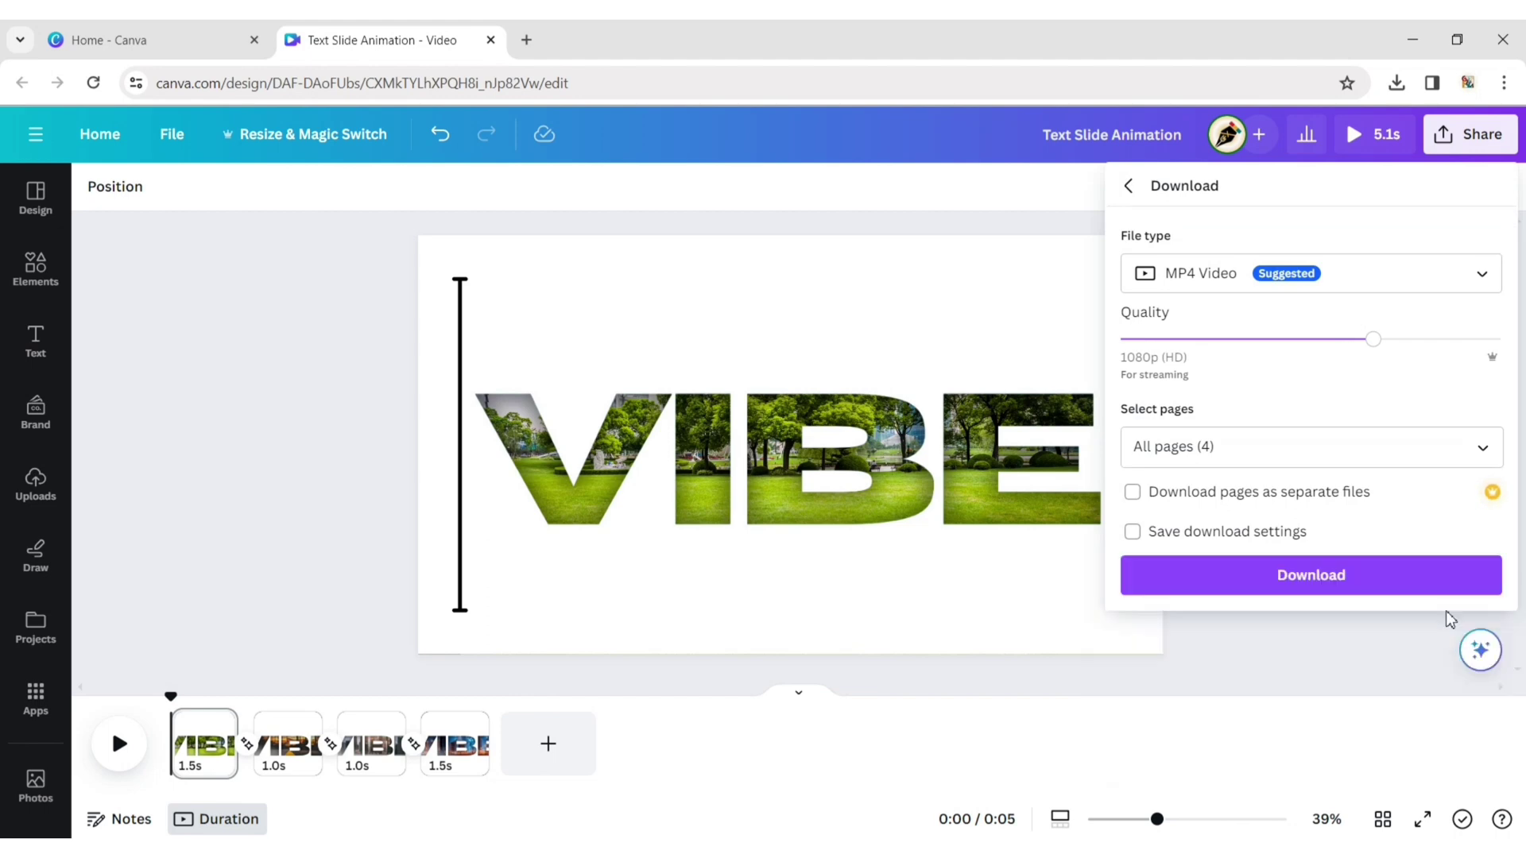
{"action": "left_click", "coordinate": [1378, 581]}
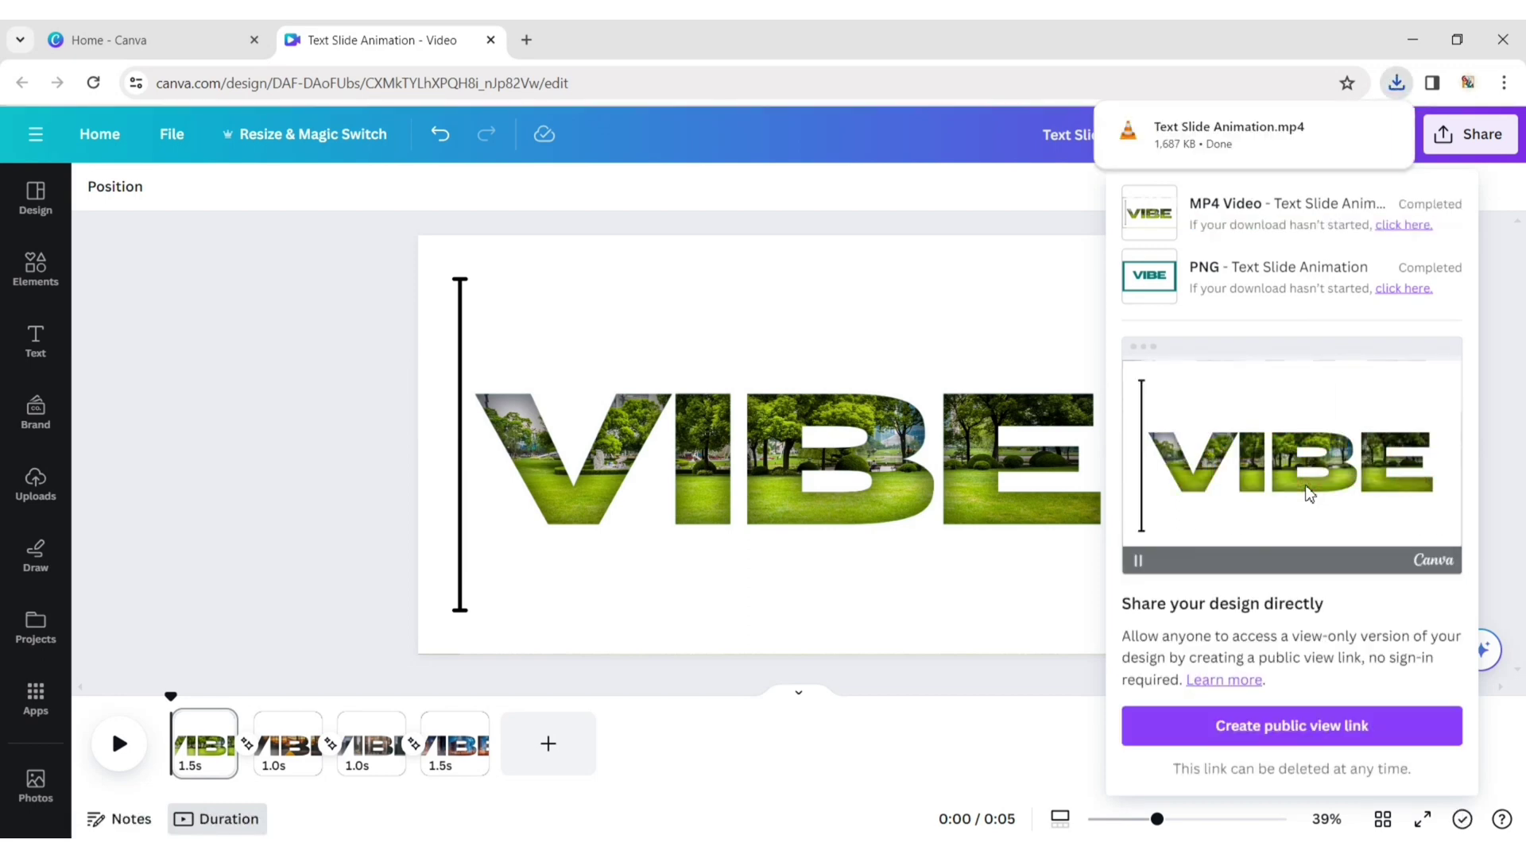
{"action": "left_click", "coordinate": [221, 426]}
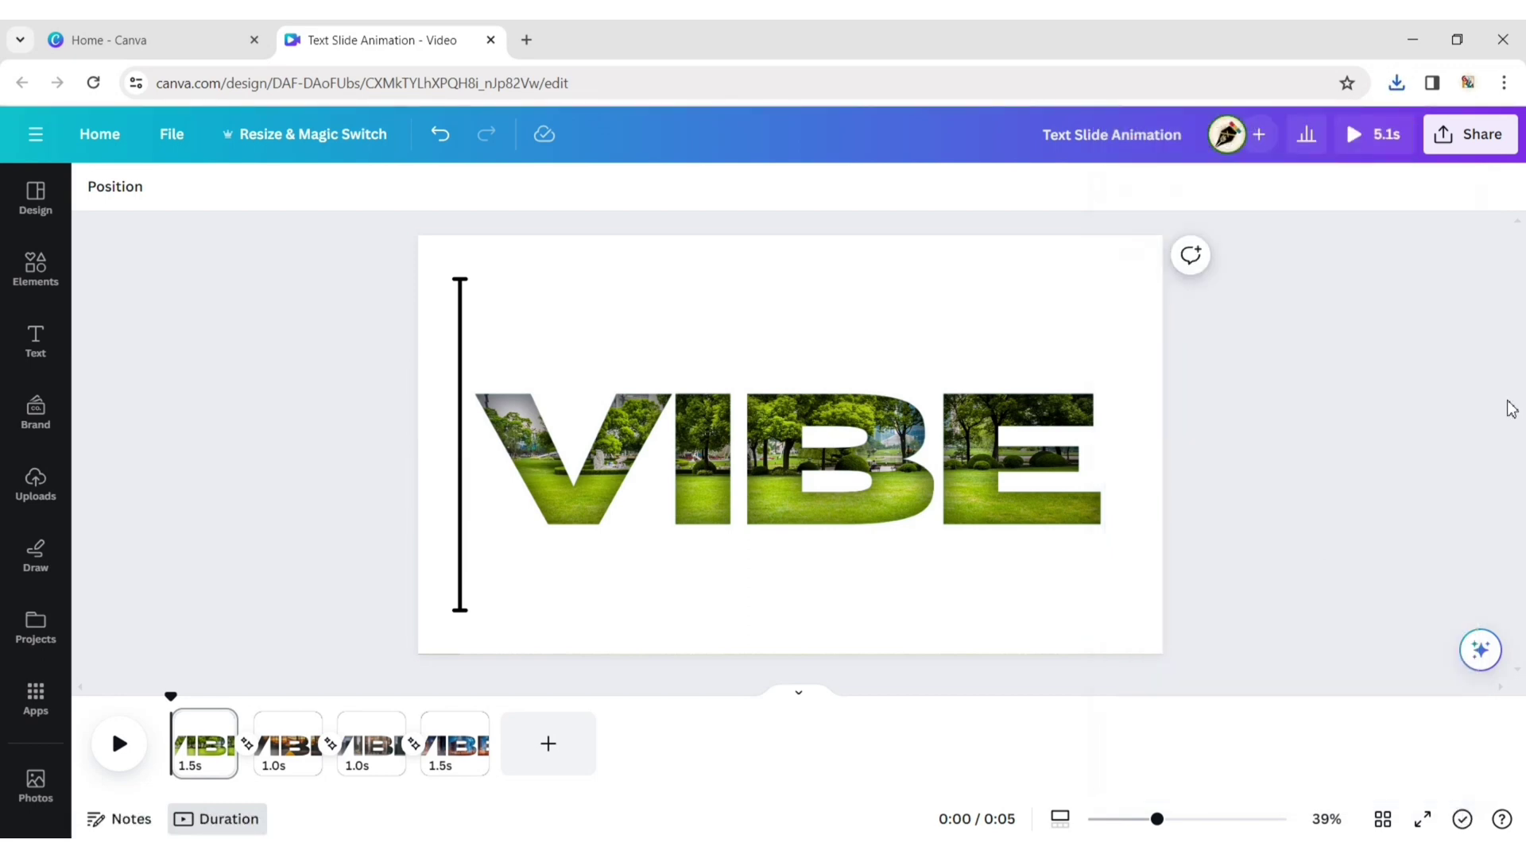